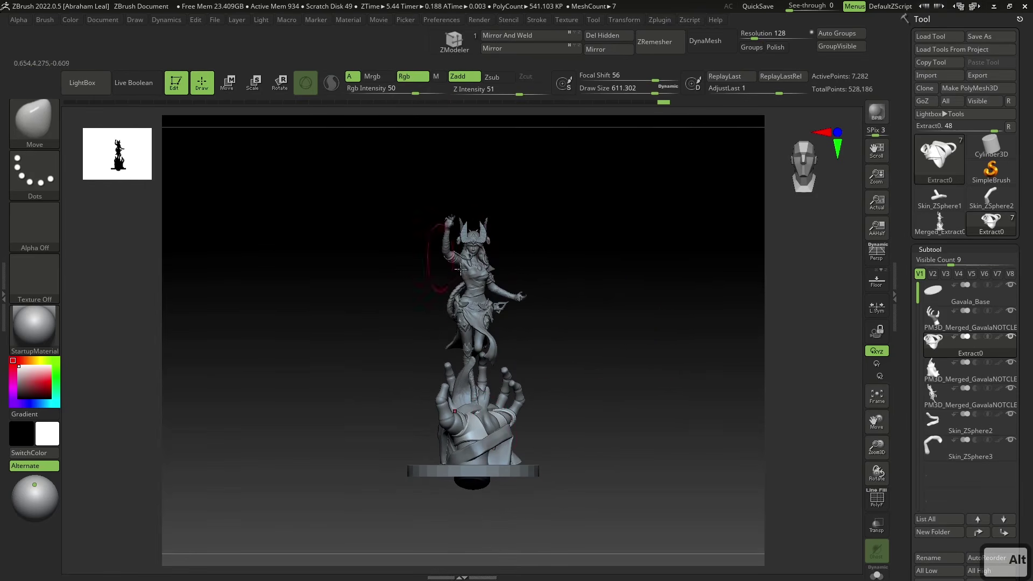
Step: Select the skeletal hand subtool beneath the figure and view the statue from the front
left_click_drag(540, 333, 649, 400)
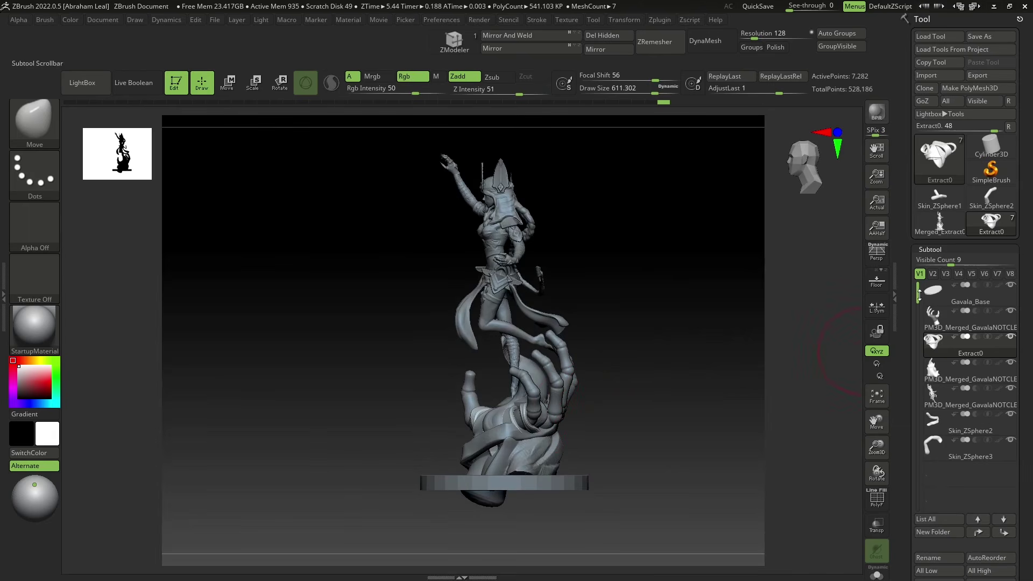
left_click(939, 395)
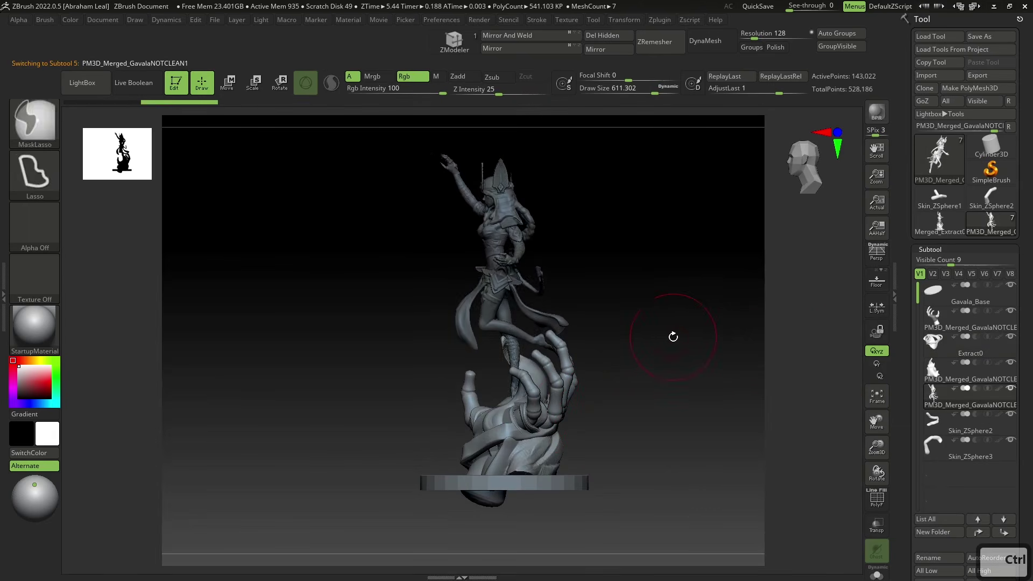
left_click_drag(674, 335, 731, 358)
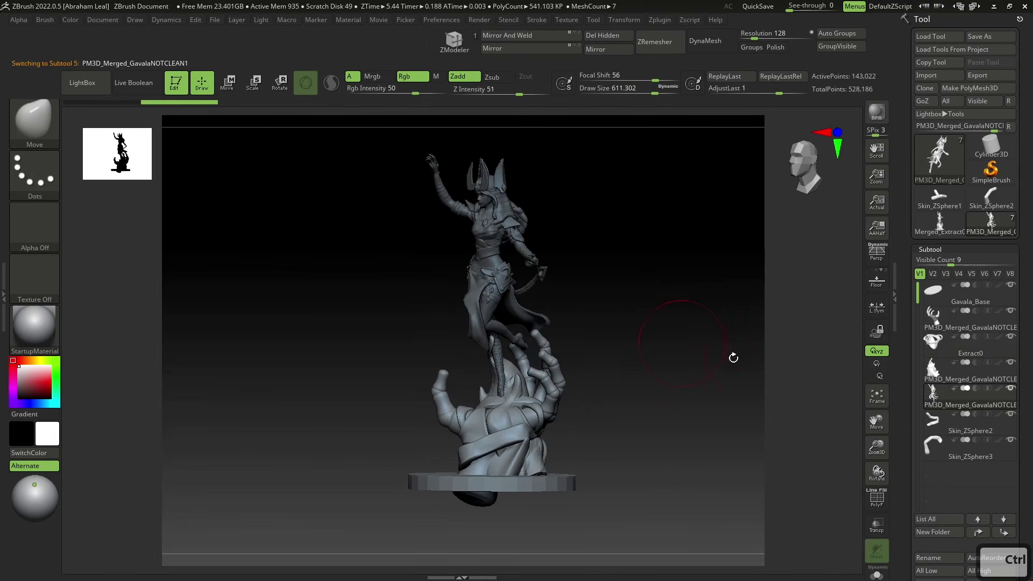
left_click(938, 325)
left_click_drag(717, 350, 644, 384, "shift")
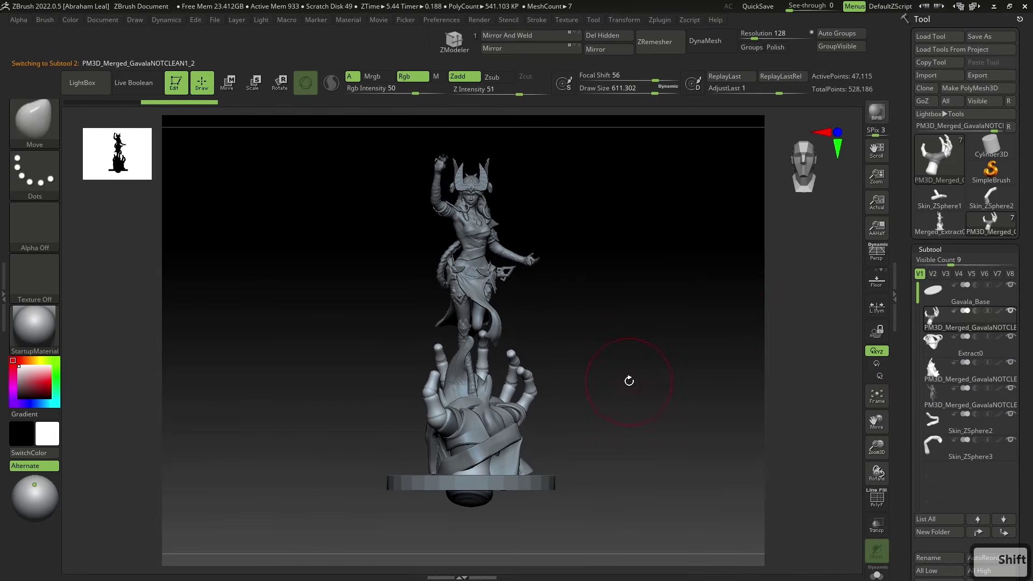
Step: Centre the transform gizmo on the skeletal hand and try rotating the hand beneath the figure
key("r")
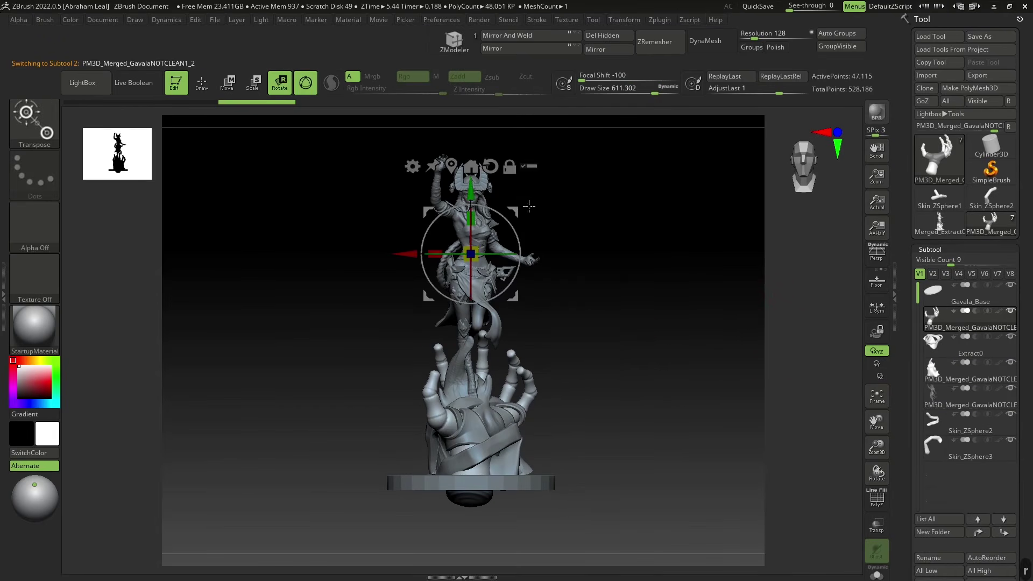
left_click_drag(608, 245, 627, 241, "alt")
left_click_drag(490, 185, 478, 413, "alt")
left_click_drag(640, 302, 568, 317)
left_click_drag(494, 413, 494, 413)
left_click_drag(570, 390, 532, 401)
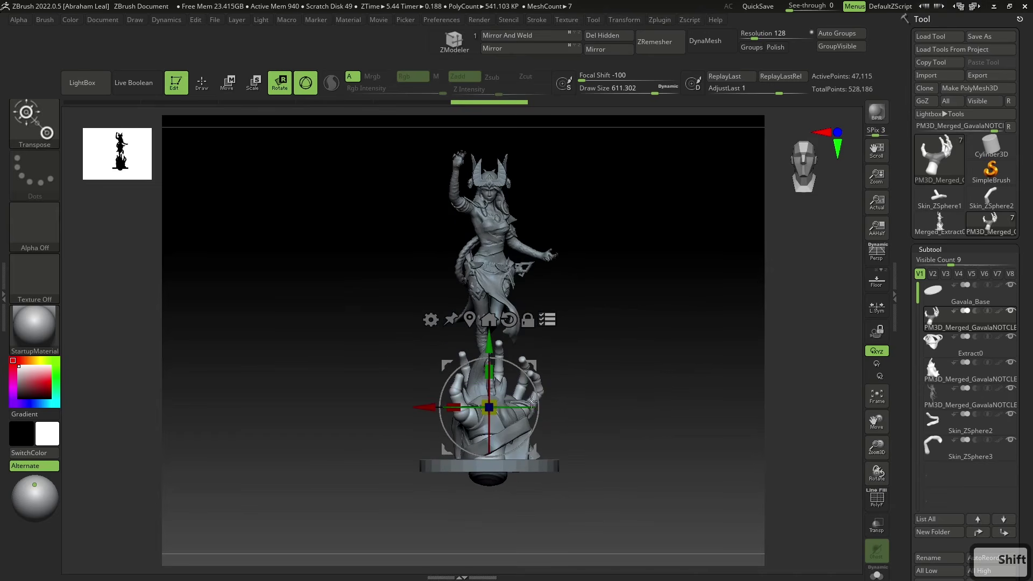
mouse_move(590, 369)
left_mouse_down()
mouse_move(661, 372)
mouse_move(551, 368)
mouse_move(578, 364)
mouse_move(533, 297)
left_mouse_up()
key("q")
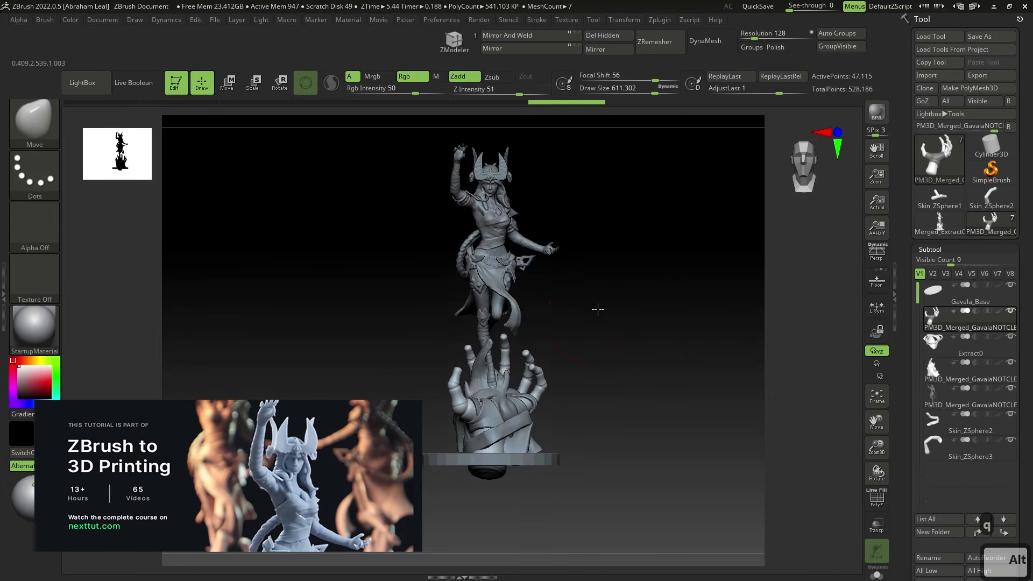
Step: Try another rotation of the skeletal hand about its vertical axis and compare it from a different angle
left_click_drag(595, 307, 567, 312, "alt")
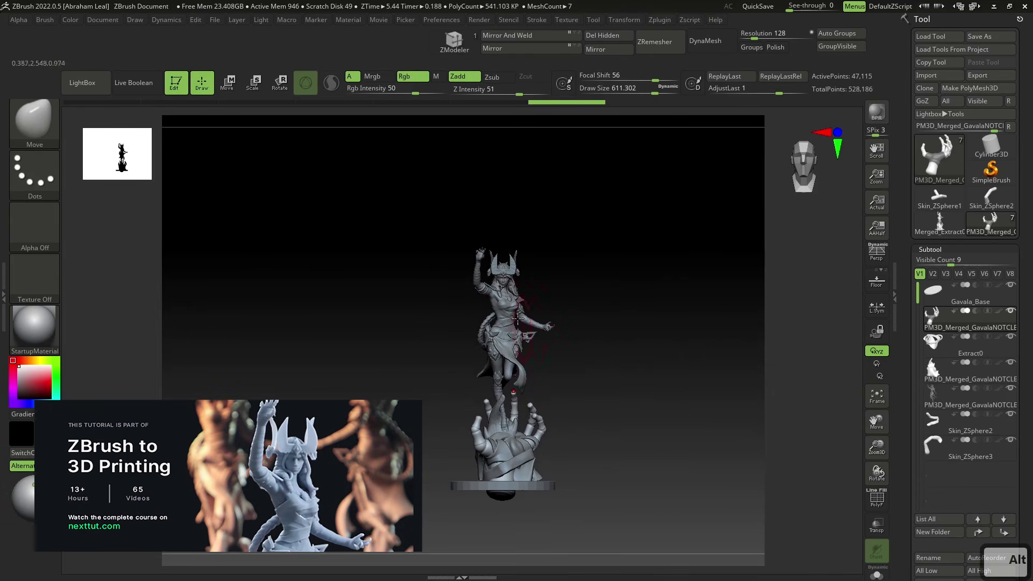
mouse_move(614, 387)
left_mouse_down("alt")
mouse_move(616, 422)
mouse_move(501, 446)
left_mouse_up("alt")
key("shift")
key("r")
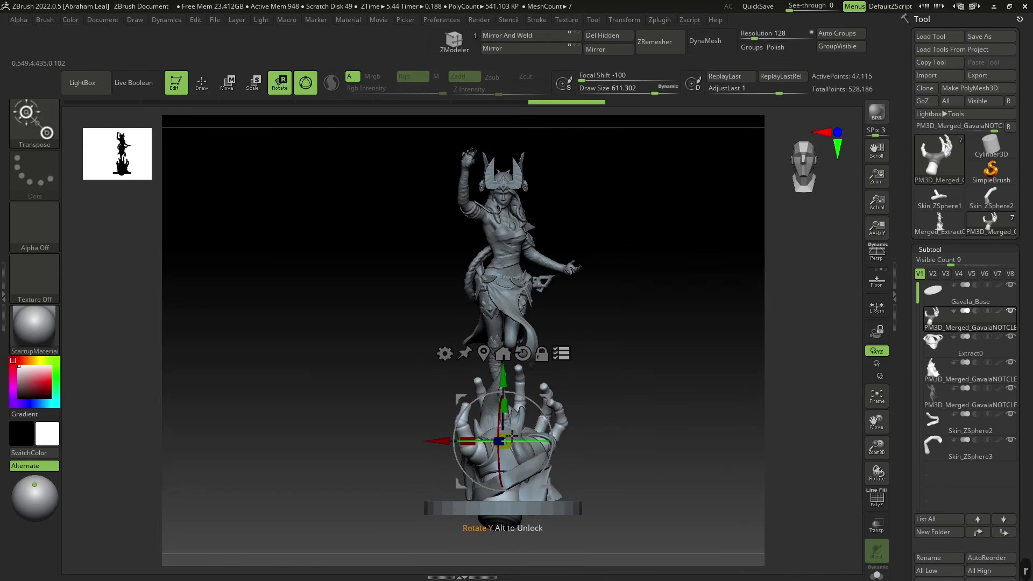
key("q")
mouse_move(631, 415)
left_mouse_down()
mouse_move(592, 418)
mouse_move(656, 428)
mouse_move(638, 392)
mouse_move(668, 410)
mouse_move(650, 409)
mouse_move(621, 380)
mouse_move(570, 397)
mouse_move(632, 411)
left_mouse_up()
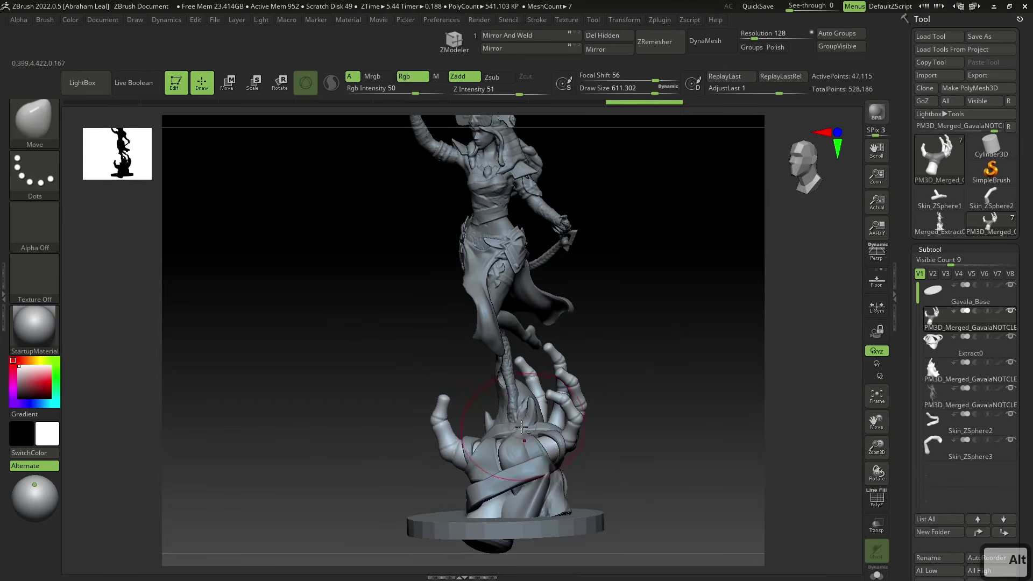
Step: Select the flame-like subtool under the figure's foot and thicken its upper part with the Inflate brush
left_click(504, 413, "alt")
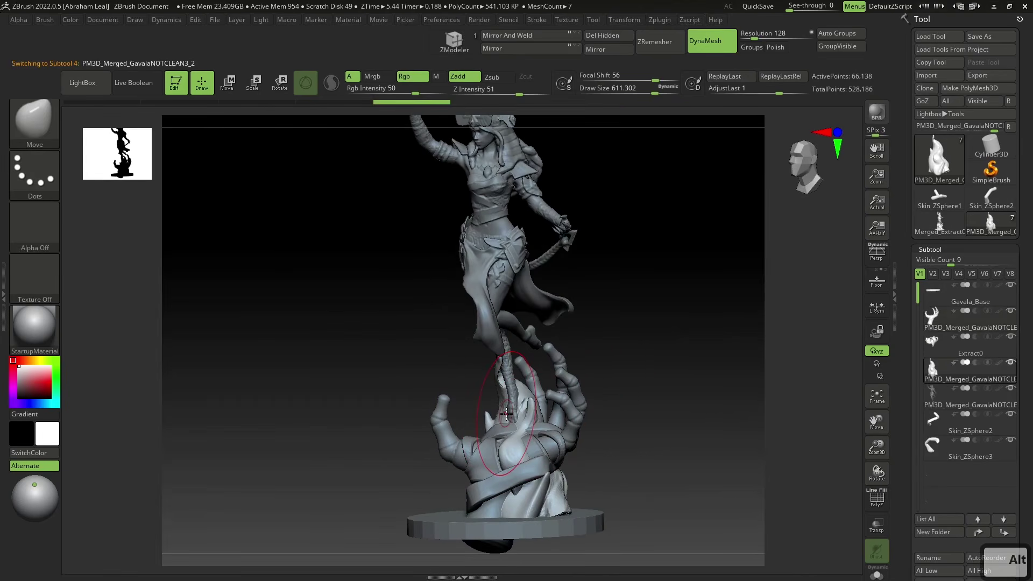
key("b")
key("i")
key("n")
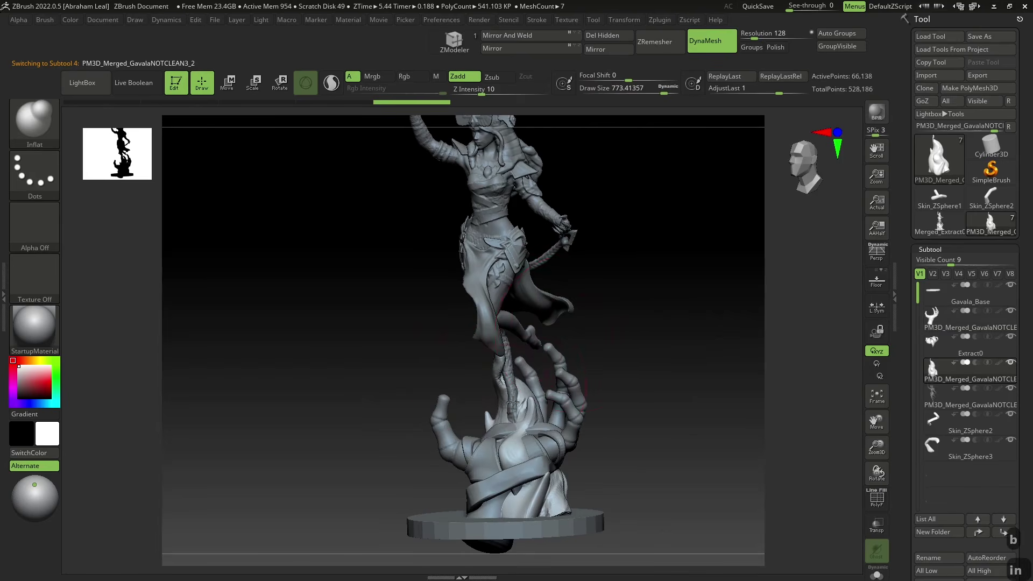
mouse_move(558, 318)
left_mouse_down()
mouse_move(598, 329)
mouse_move(540, 359)
mouse_move(519, 391)
left_mouse_up()
key("s")
left_click_drag(575, 343, 505, 464, "alt")
Step: Build up volume on the flame around the lower leg using the ClayBuildup brush at draw size about 207
key("b")
key("c")
key("b")
mouse_move(504, 447)
right_mouse_down()
mouse_move(536, 449)
mouse_move(594, 325)
mouse_move(521, 353)
right_mouse_up()
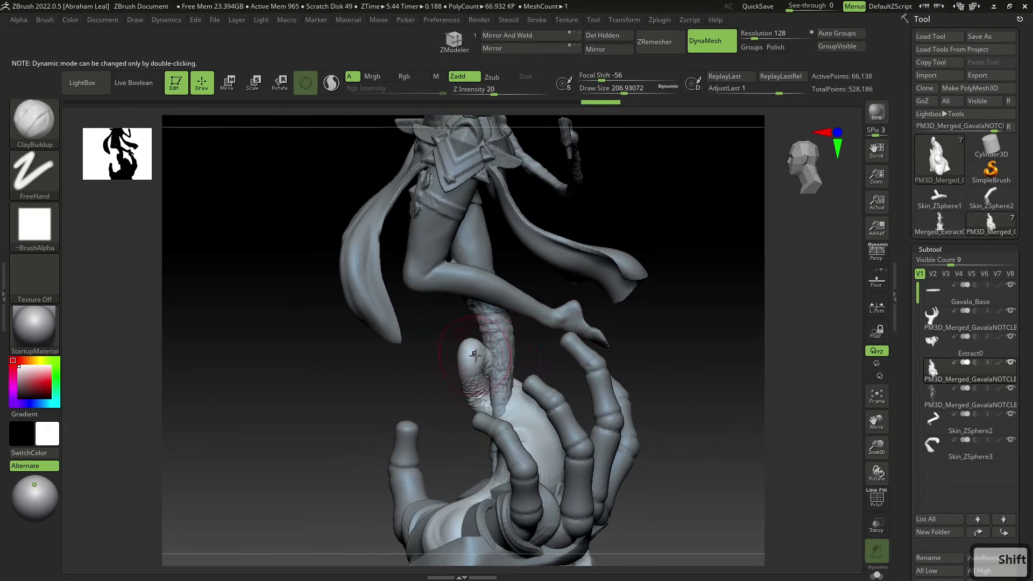
Step: Reshape the flame's tip beside the leg using the Move brush at draw size about 351
key("b")
key("m")
key("v")
mouse_move(481, 323)
right_mouse_down()
mouse_move(477, 350)
mouse_move(480, 324)
right_mouse_up()
key("space")
mouse_move(480, 324)
left_mouse_down()
mouse_move(488, 323)
mouse_move(475, 313)
left_mouse_up()
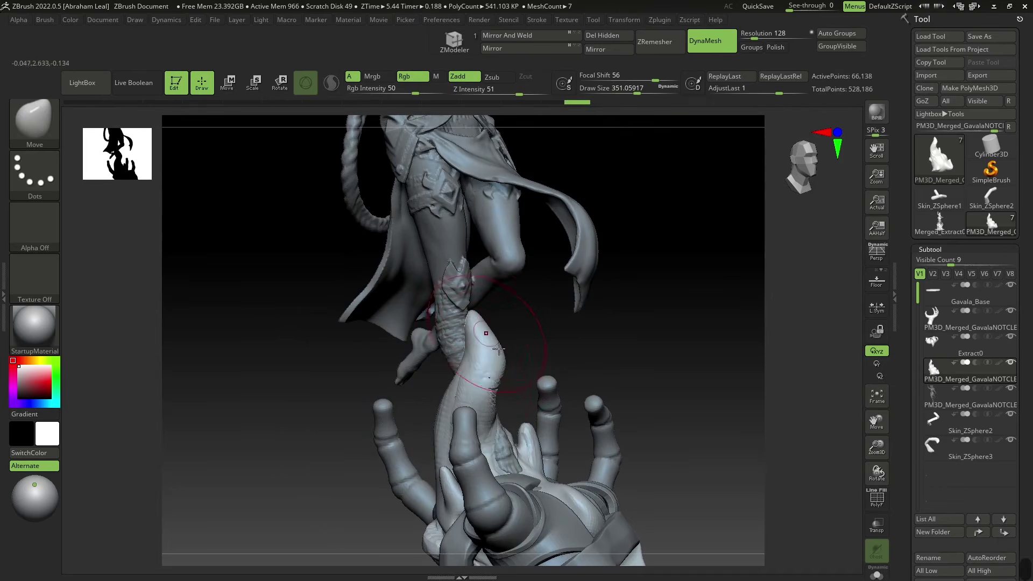
mouse_move(501, 367)
right_mouse_down()
mouse_move(554, 365)
mouse_move(628, 312)
mouse_move(613, 425)
right_mouse_up()
Step: Select the skeletal hand subtool and isolate it from the rest of the statue
left_click(602, 426, "alt")
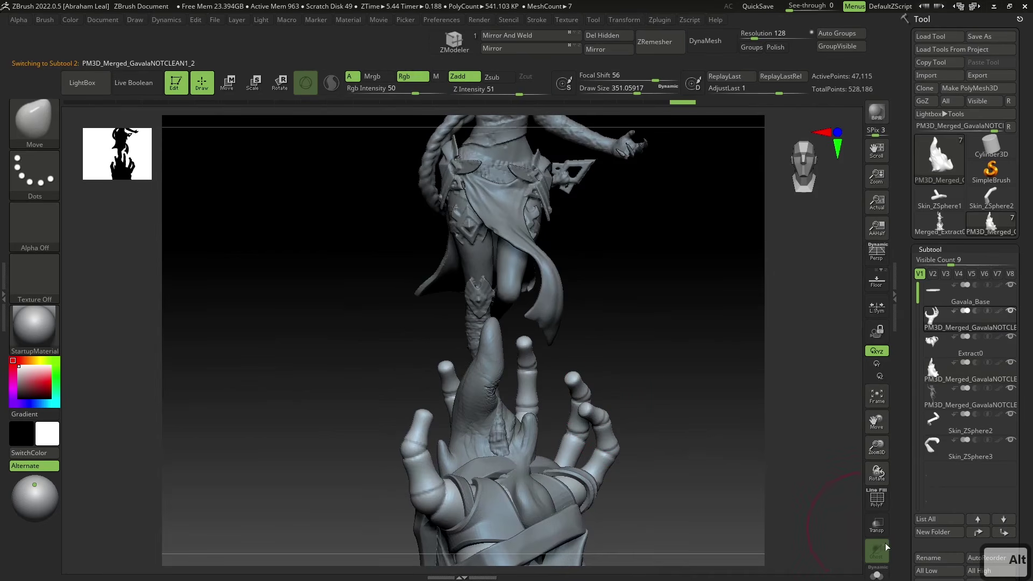
left_click(878, 573)
right_click_drag(735, 424, 639, 307, "alt")
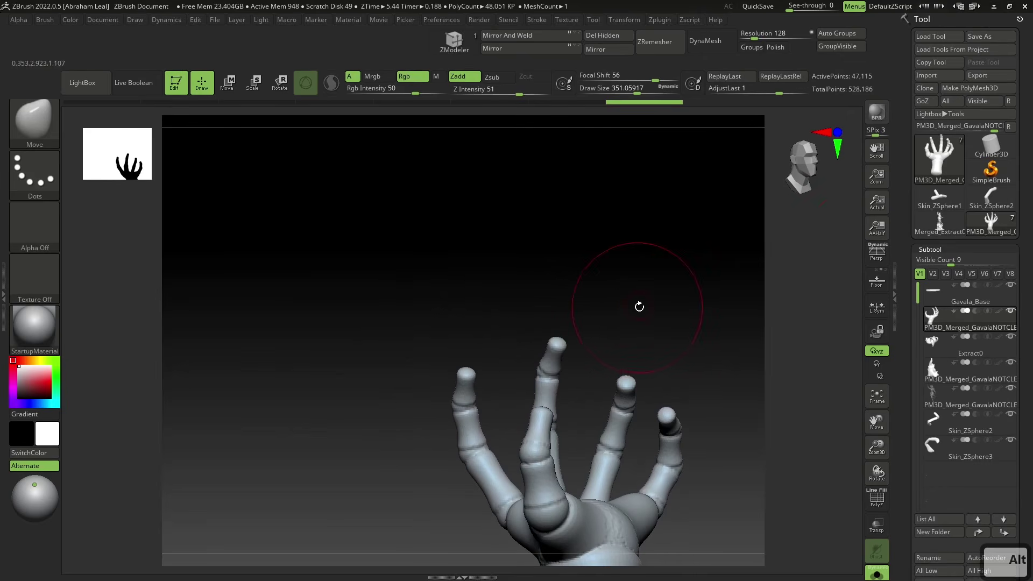
Step: Switch to the Cylinder3D tool, convert it to a PolyMesh3D and frame it in a front view
left_click(989, 148)
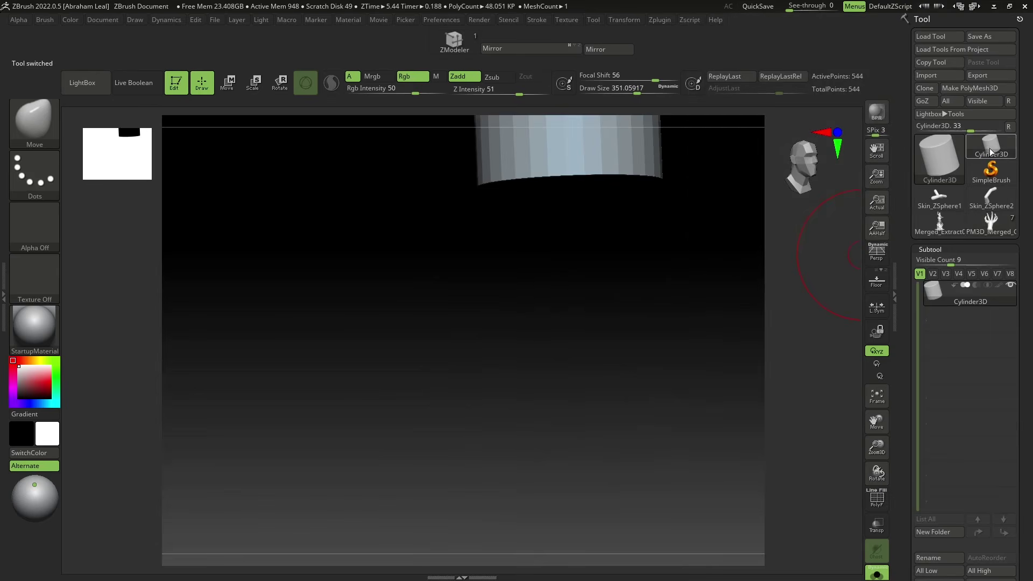
left_click(979, 91)
right_click_drag(651, 286, 640, 414, "alt")
right_click_drag(640, 414, 648, 404, "shift")
key("f")
left_click_drag(678, 375, 657, 374)
key("ctrl+z")
mouse_move(726, 383)
left_mouse_down("alt")
mouse_move(733, 318)
mouse_move(750, 301)
mouse_move(680, 336)
left_mouse_up("alt")
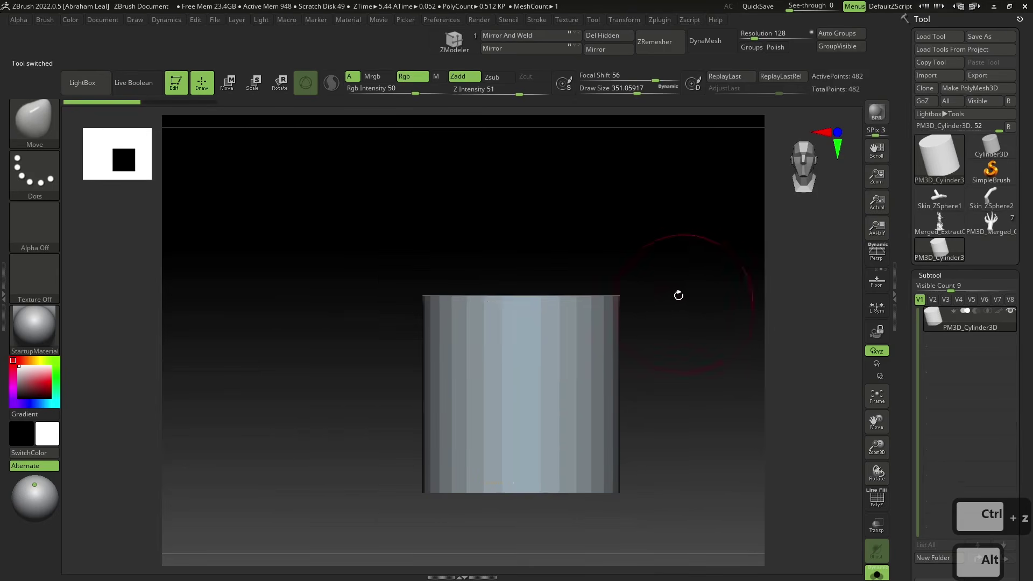
Step: Try rotating the cylinder onto its side with the gizmo
key("e")
key("r")
mouse_move(563, 369)
left_mouse_down("shift")
mouse_move(516, 364)
mouse_move(475, 397)
left_mouse_up("shift")
left_click_drag(505, 348, 502, 348, "shift")
key("q")
Step: Convert the sideways cylinder to DynaMesh and try cutting its edges with the TrimDynamic brush
key("b")
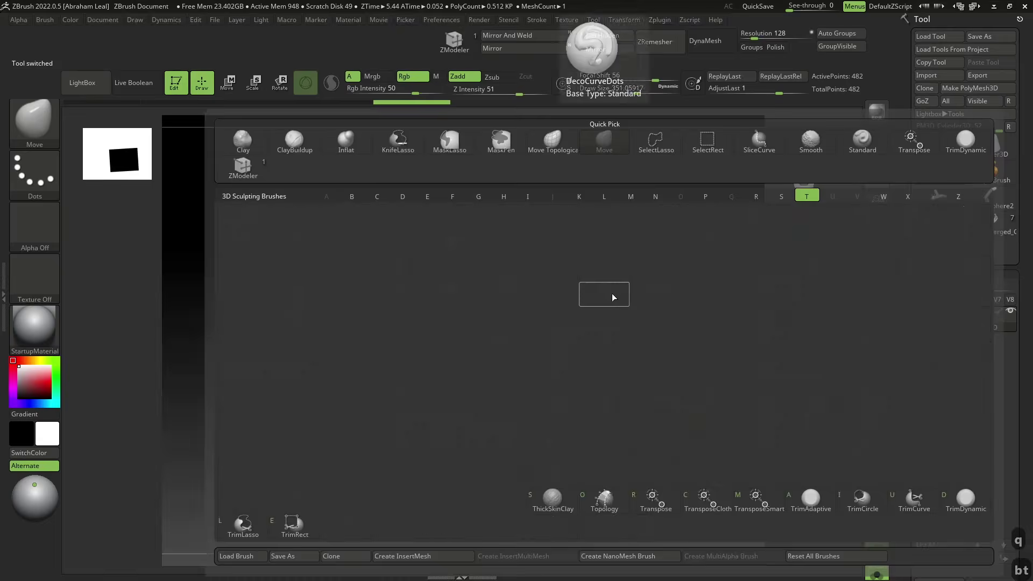
key("t")
key("d")
mouse_move(657, 249)
left_mouse_down()
mouse_move(483, 380)
mouse_move(457, 452)
left_mouse_up()
key("ctrl+z")
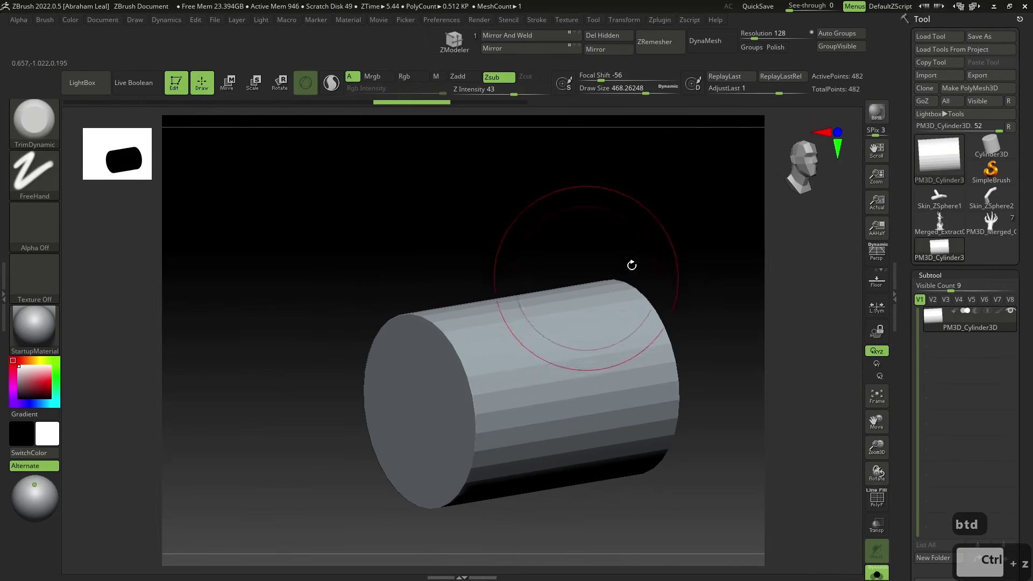
left_click(710, 47)
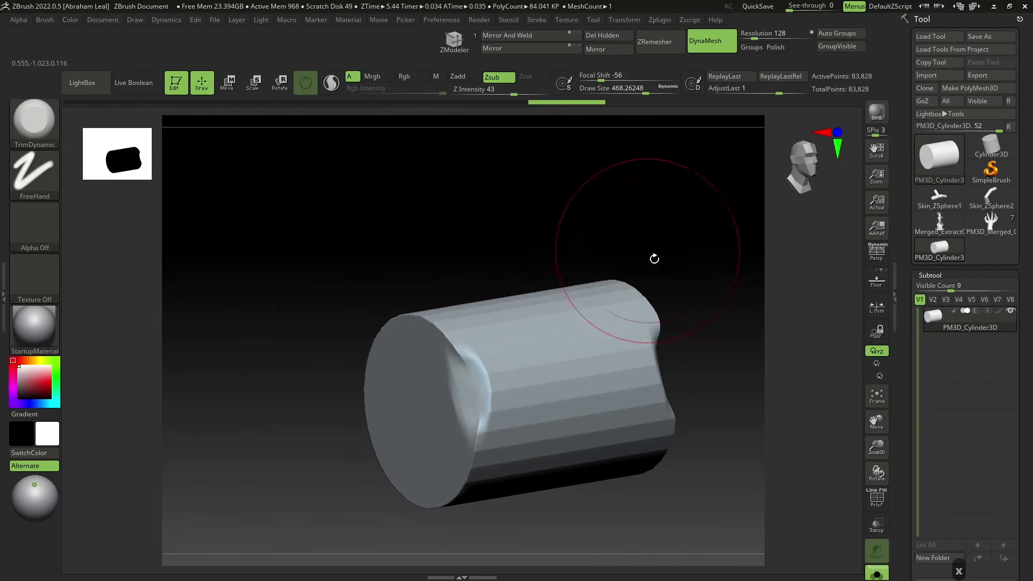
Step: Undo the trimming, the DynaMesh conversion and the rotation of the cylinder
left_click_drag(666, 278, 762, 291, "shift")
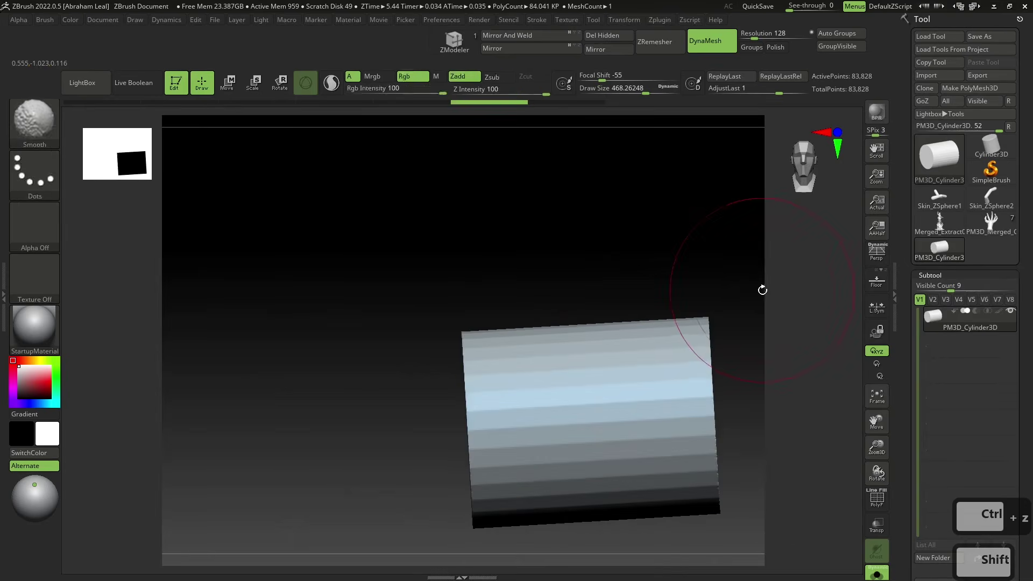
key("ctrl+z")
key("ctrl+z")
key("ctrl+z")
key("ctrl+z")
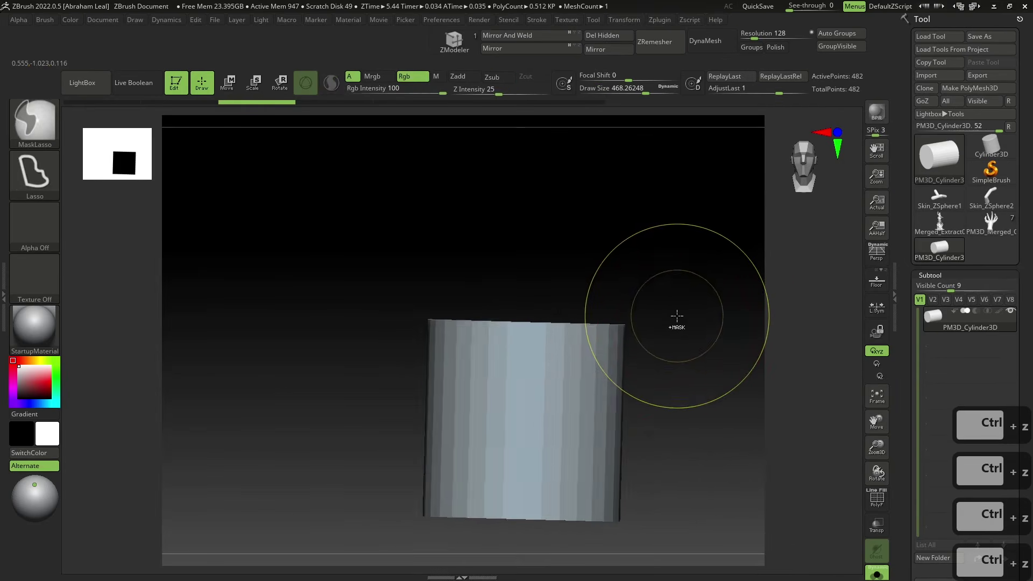
Step: Rotate the cylinder onto its side from the side view and convert it to DynaMesh at resolution 128
key("e")
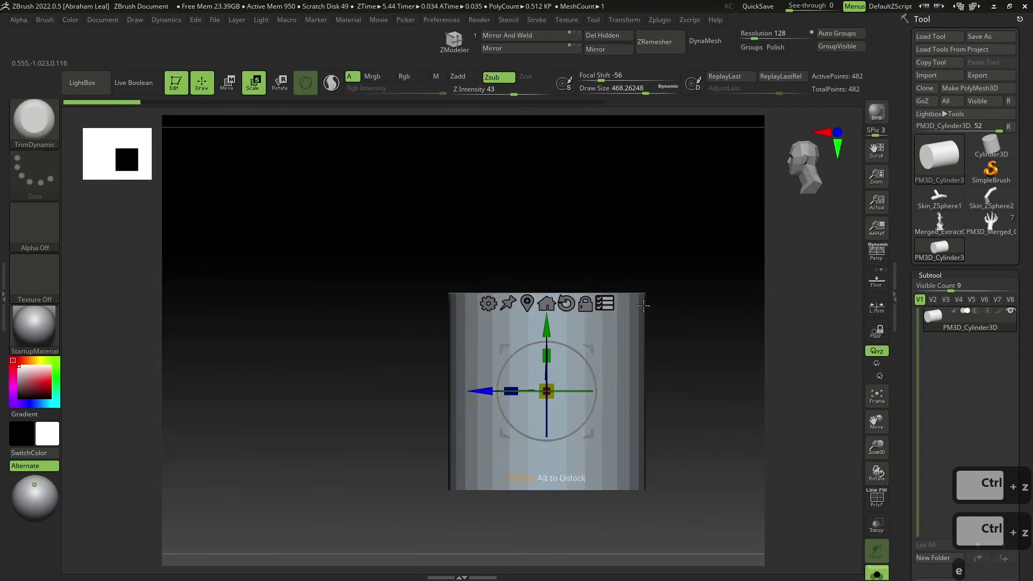
left_click_drag(587, 362, 562, 332, "shift")
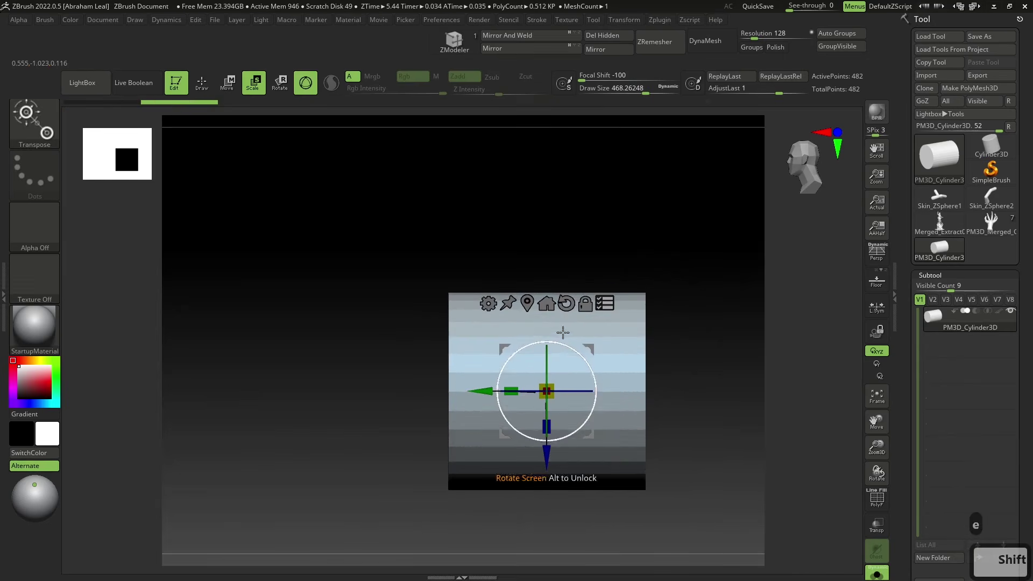
left_click(701, 50)
key("q")
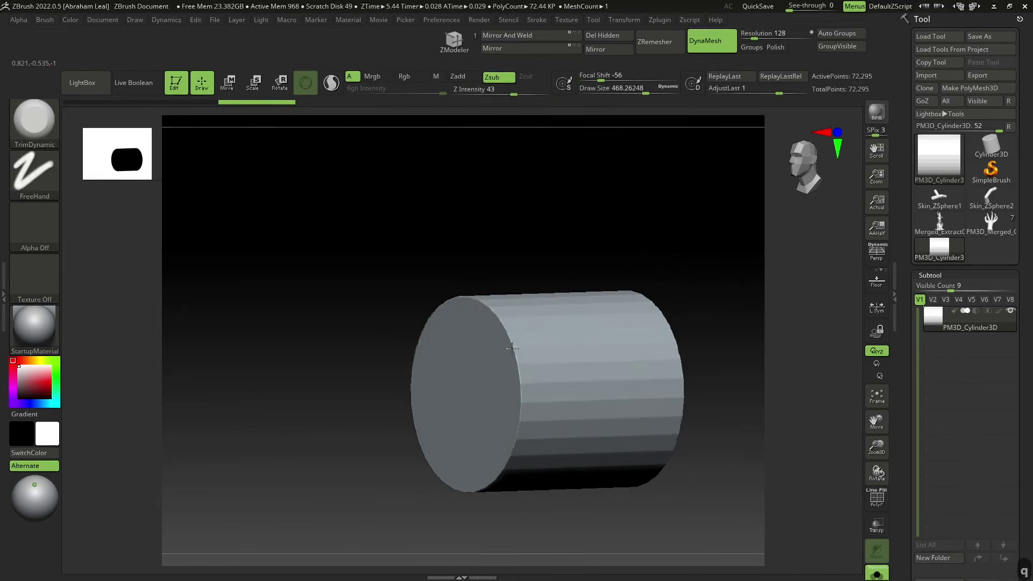
Step: Shave one end of the cylinder into a rounded taper all around with the TrimDynamic brush
left_click_drag(537, 371, 537, 318)
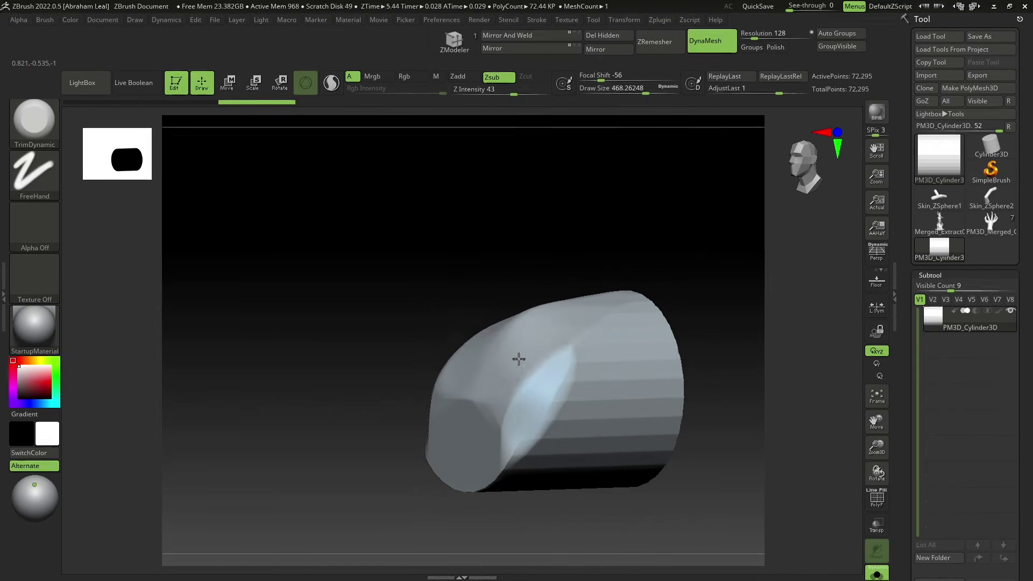
left_click_drag(519, 359, 521, 370)
right_click_drag(521, 370, 512, 492)
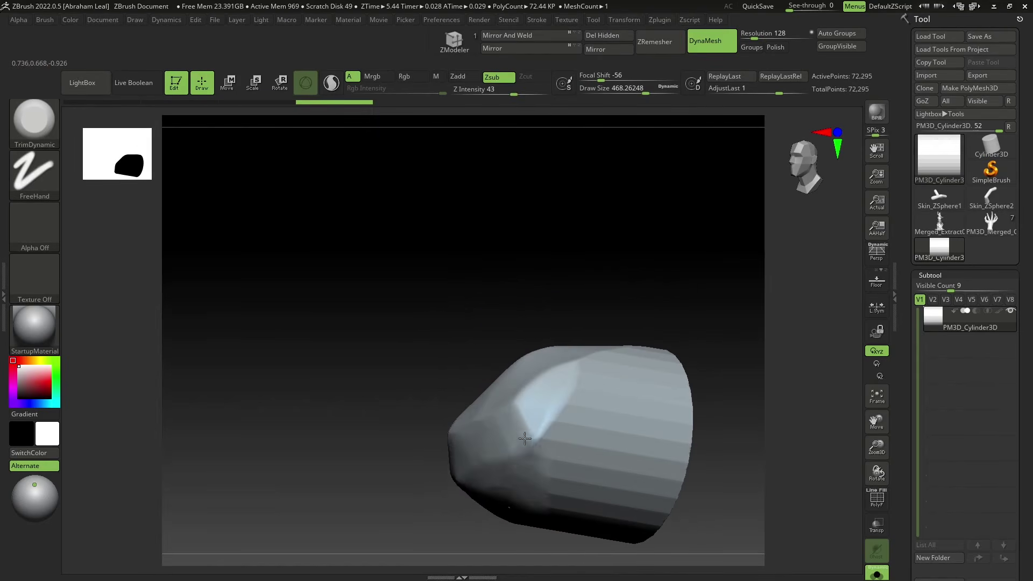
right_click_drag(524, 438, 590, 361, "shift")
Step: Try pushing the tapered form's underside upward with the Move brush at draw size about 593, and undo it
key("b")
key("m")
key("v")
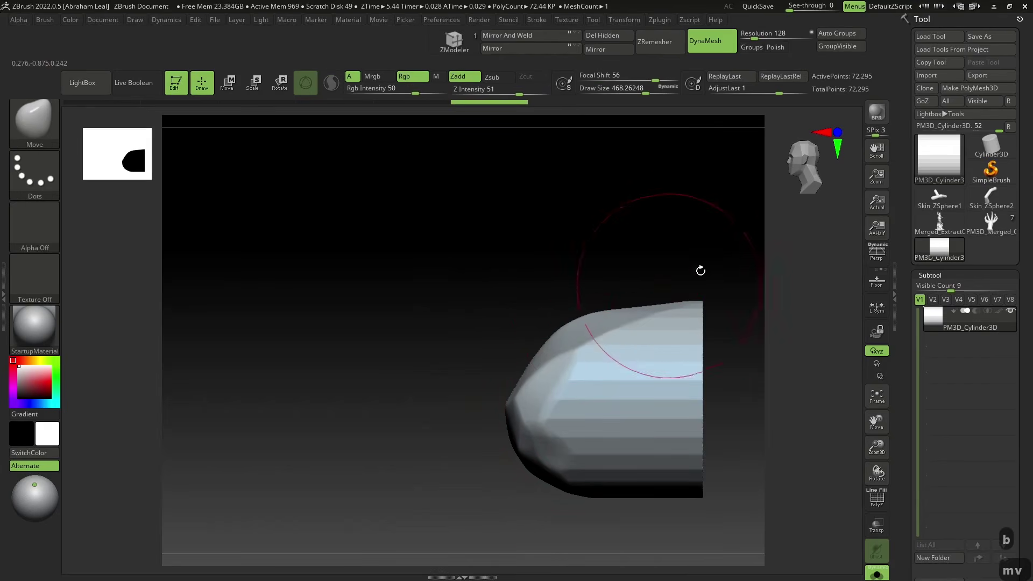
right_click_drag(700, 271, 647, 276, "alt")
key("space")
left_click_drag(676, 252, 684, 251)
left_click_drag(565, 481, 557, 401)
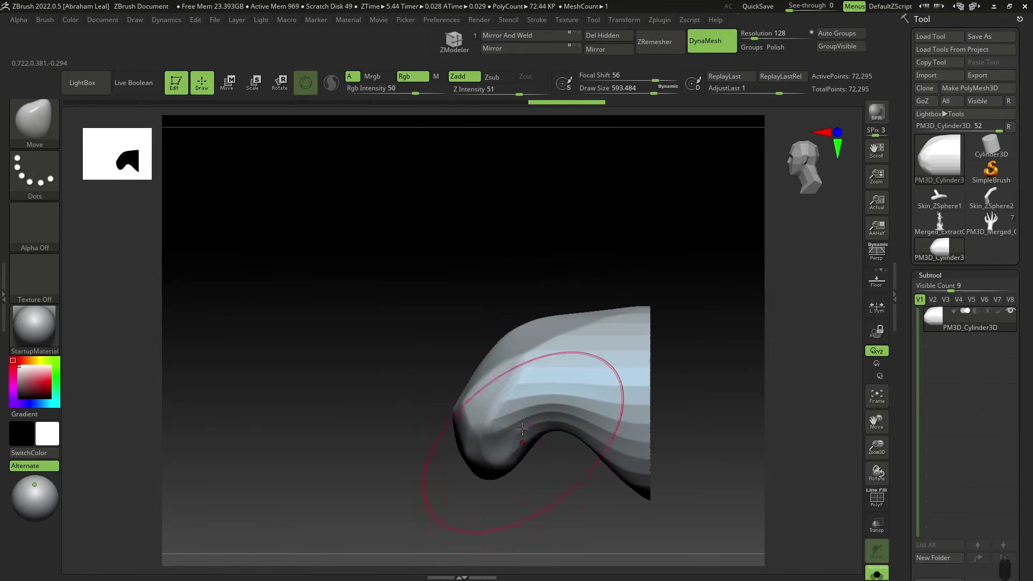
key("ctrl+z")
key("ctrl+z")
Step: Bend the tapered end downward and narrow its tip into a claw using the Move brush at draw size about 814
mouse_move(449, 361)
right_mouse_down()
mouse_move(619, 303)
mouse_move(596, 340)
mouse_move(628, 323)
mouse_move(641, 382)
mouse_move(619, 329)
right_mouse_up()
right_click(472, 372)
left_click_drag(575, 298, 589, 298)
mouse_move(590, 302)
right_mouse_down()
mouse_move(525, 377)
mouse_move(484, 403)
mouse_move(491, 431)
mouse_move(431, 438)
mouse_move(587, 414)
mouse_move(600, 423)
right_mouse_up()
left_click_drag(550, 381, 530, 376)
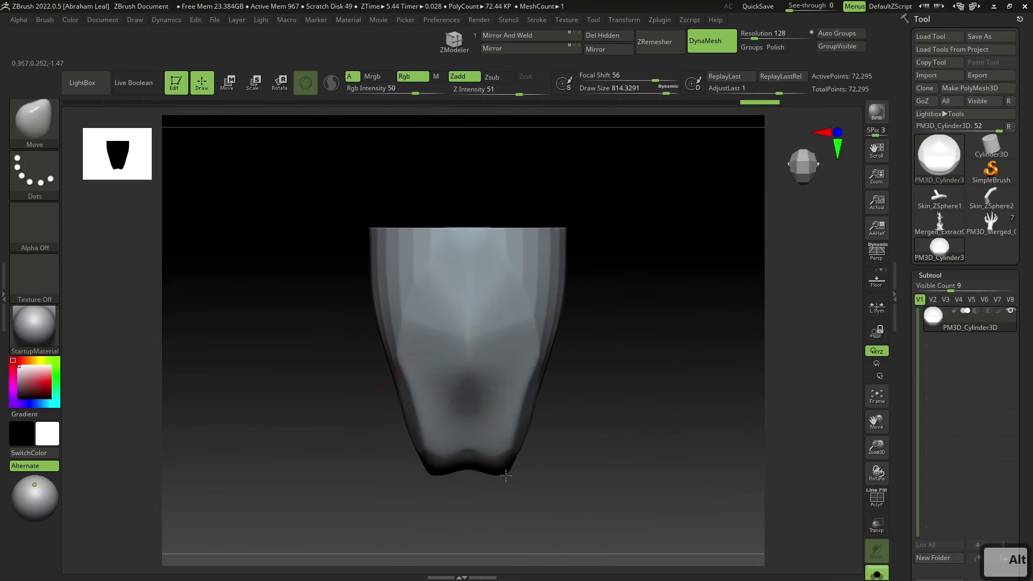
mouse_move(528, 479)
right_mouse_down()
mouse_move(556, 362)
mouse_move(608, 286)
mouse_move(592, 281)
right_mouse_up()
Step: Plane flat facets along the claw's side using the TrimDynamic brush at draw size about 274
key("b")
key("t")
key("d")
key("v")
right_click_drag(640, 312, 599, 330)
key("space")
left_click_drag(614, 293, 592, 293)
left_click_drag(572, 344, 516, 419)
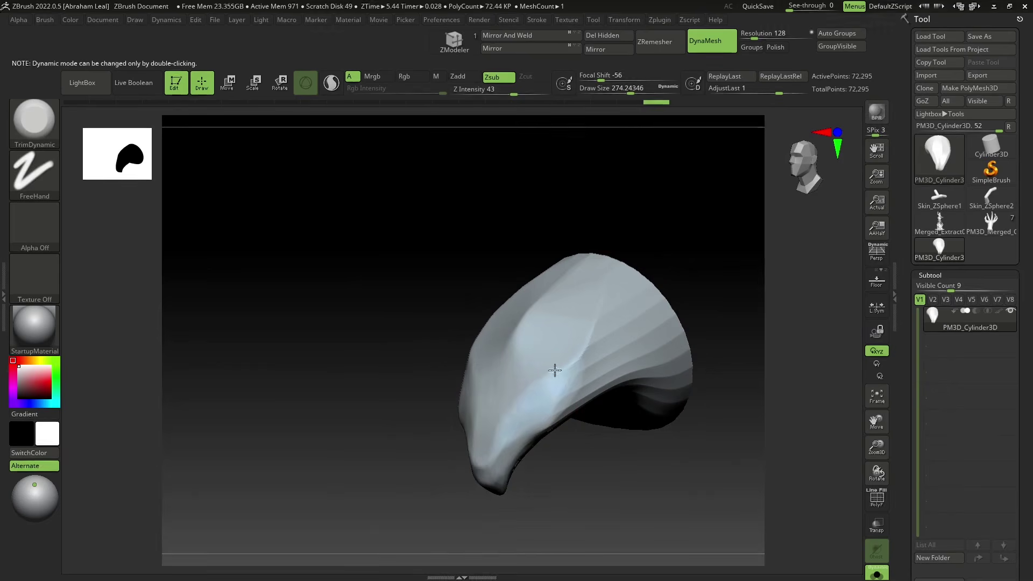
Step: Refine the claw's side planes and sharpen its tip using TrimDynamic at draw size about 331
key("space")
left_click_drag(554, 370, 560, 370)
left_click_drag(578, 368, 541, 430)
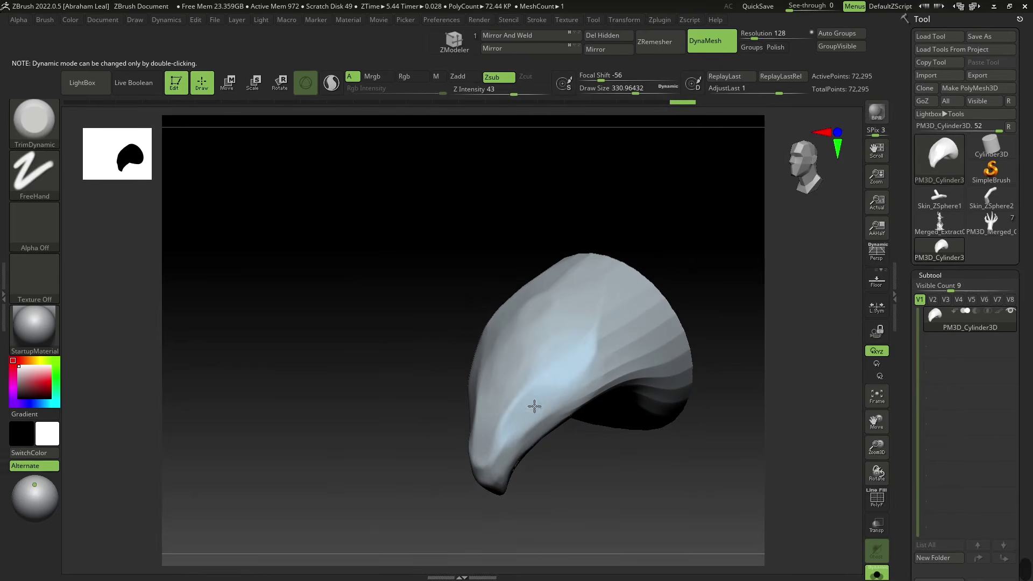
right_click_drag(569, 473, 538, 366)
mouse_move(581, 339)
right_mouse_down()
mouse_move(500, 388)
mouse_move(539, 431)
right_mouse_up()
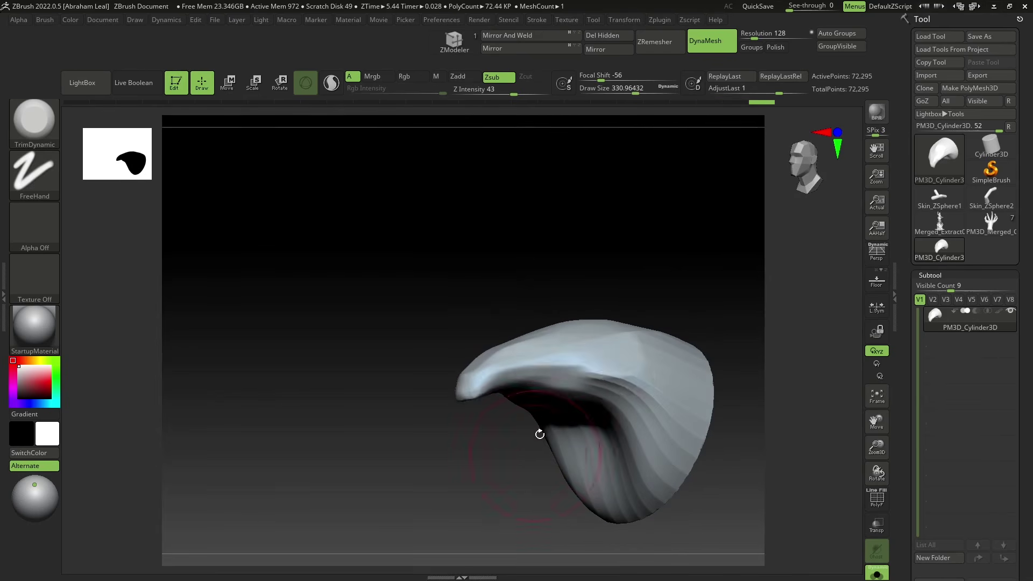
mouse_move(467, 394)
right_mouse_down()
mouse_move(597, 445)
mouse_move(461, 465)
right_mouse_up()
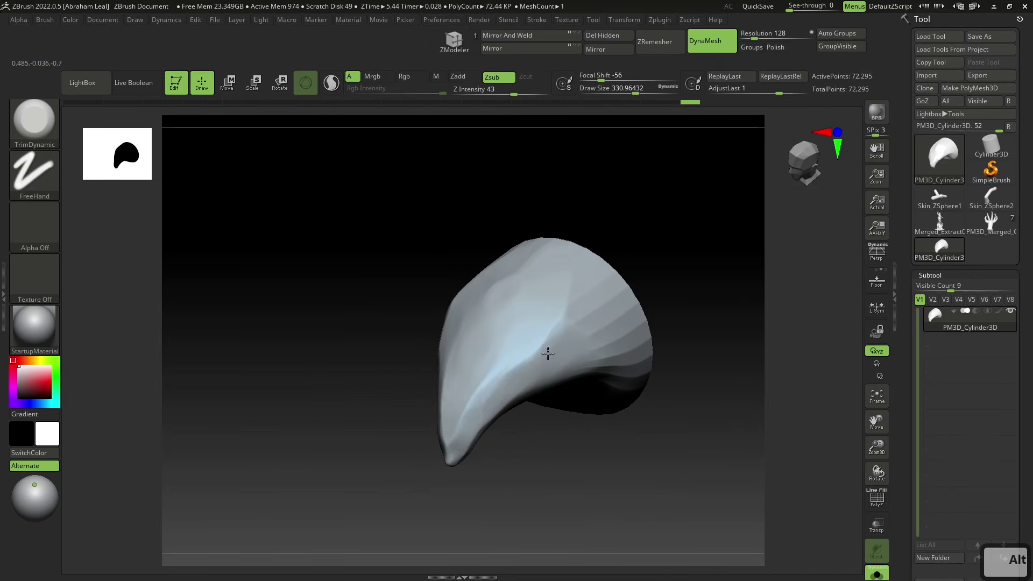
Step: Trim the claw's lower edge toward the base using the TrimDynamic brush at draw size about 331
mouse_move(528, 339)
right_mouse_down()
mouse_move(524, 436)
mouse_move(550, 360)
mouse_move(646, 284)
right_mouse_up()
key("ctrl+z")
left_click_drag(519, 390, 490, 441)
mouse_move(486, 457)
right_mouse_down()
mouse_move(465, 460)
mouse_move(491, 410)
mouse_move(483, 414)
right_mouse_up()
Step: Build up clay on the claw's hollow underside using the ClayBuildup brush, undoing the last stroke
key("b")
key("c")
key("b")
mouse_move(435, 446)
left_mouse_down()
mouse_move(412, 481)
mouse_move(433, 465)
mouse_move(441, 484)
mouse_move(440, 441)
mouse_move(425, 501)
mouse_move(474, 533)
left_mouse_up()
key("ctrl+z")
Step: Flatten the built-up clay on the claw's underside and base edge using TrimDynamic at draw size about 331
key("b")
key("t")
key("d")
right_click_drag(618, 322, 559, 330)
left_click_drag(484, 479, 507, 423)
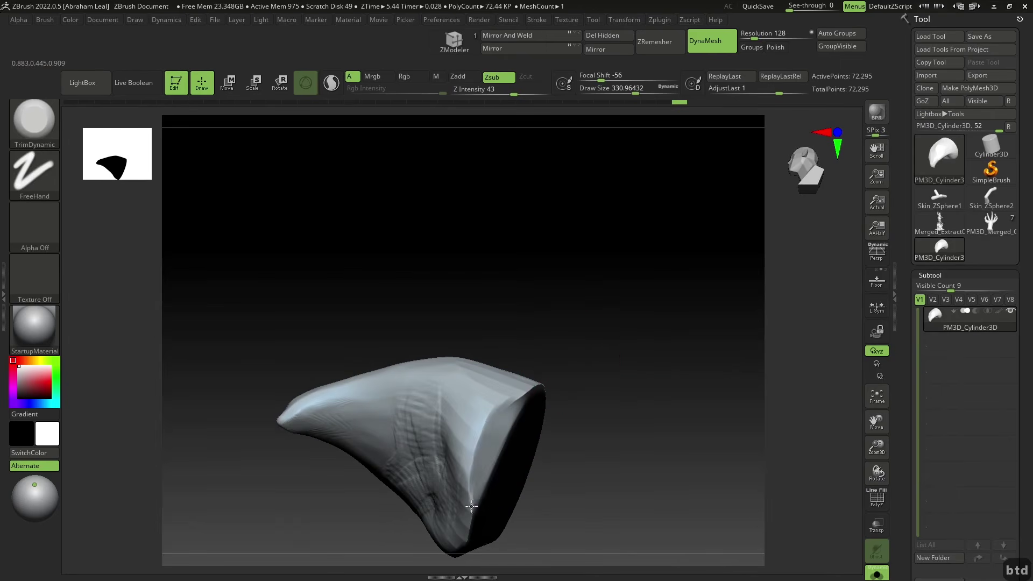
right_click_drag(563, 358, 557, 369)
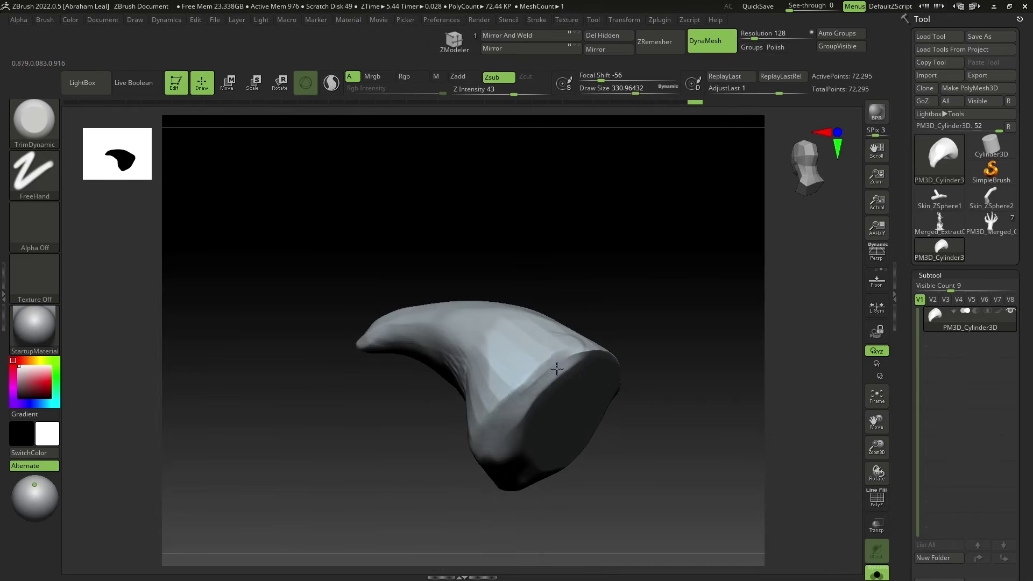
Step: Scale the whole claw into a narrower, longer shape using the transform gizmo
right_click_drag(481, 409, 583, 360)
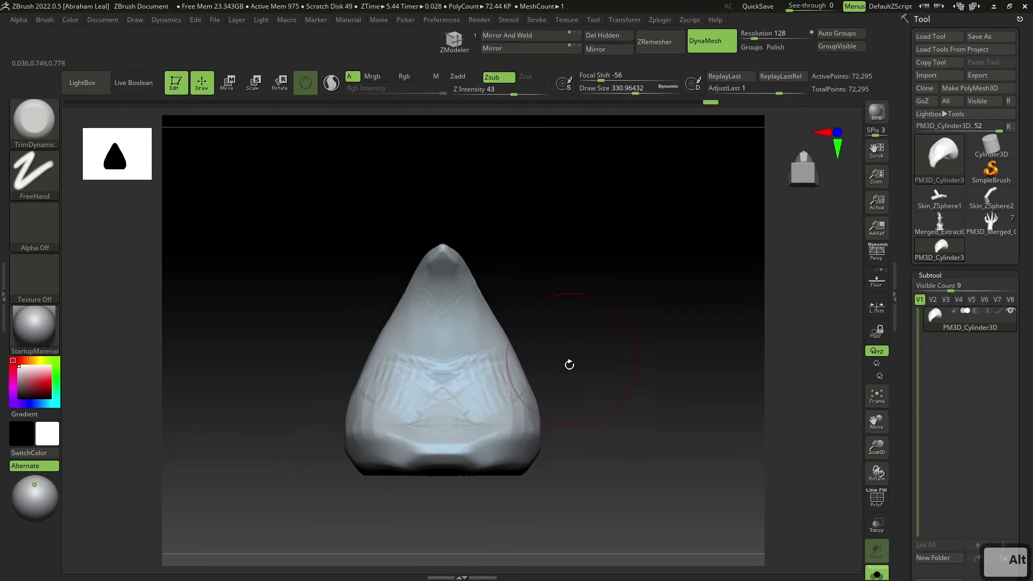
key("r")
left_click_drag(415, 383, 453, 389)
right_click_drag(546, 348, 509, 346, "shift")
left_click_drag(408, 378, 423, 381)
right_click_drag(536, 328, 545, 396, "alt")
left_click_drag(451, 407, 456, 395)
key("q")
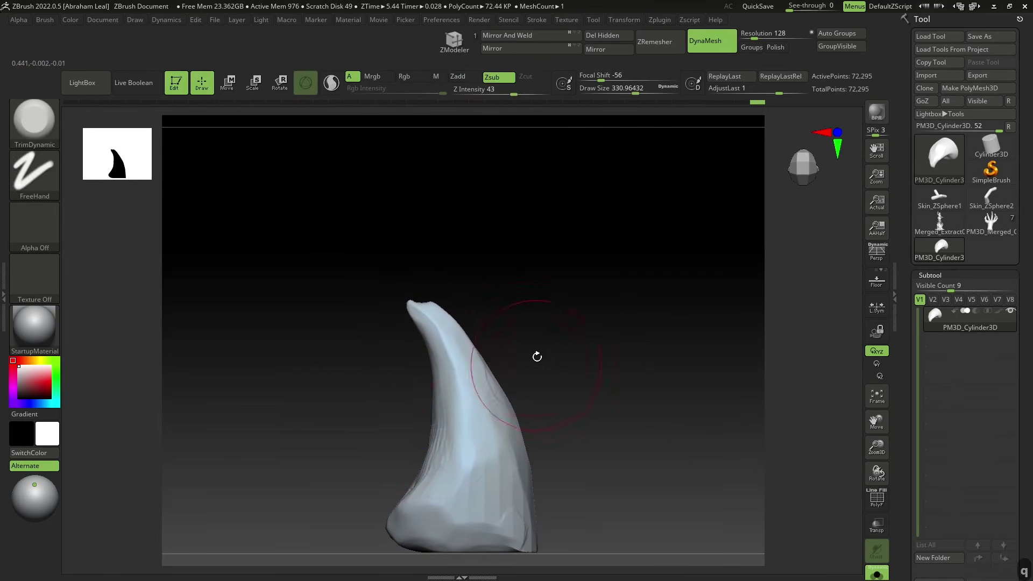
Step: Pull the claw's blunt tip into a sharper point using the Move brush at draw size about 197
right_click_drag(535, 355, 523, 352, "alt")
key("b")
key("m")
key("v")
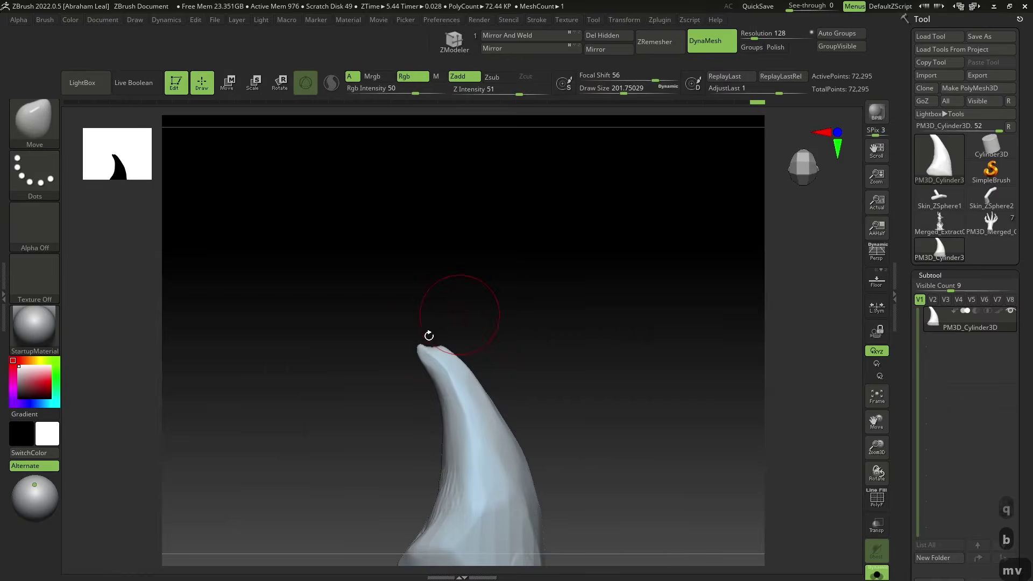
key("bracketright")
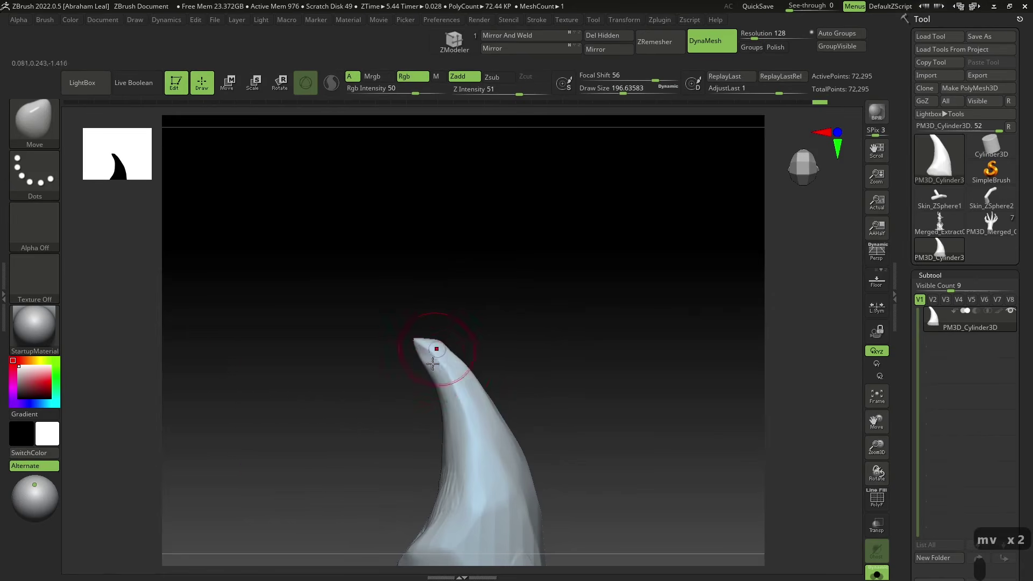
Step: Plane facets on the claw's outer face near the base using TrimDynamic at draw size about 197
mouse_move(455, 353)
right_mouse_down()
mouse_move(527, 359)
mouse_move(564, 338)
mouse_move(524, 369)
right_mouse_up()
key("b")
key("t")
key("d")
mouse_move(462, 480)
left_mouse_down()
mouse_move(479, 459)
mouse_move(445, 476)
left_mouse_up()
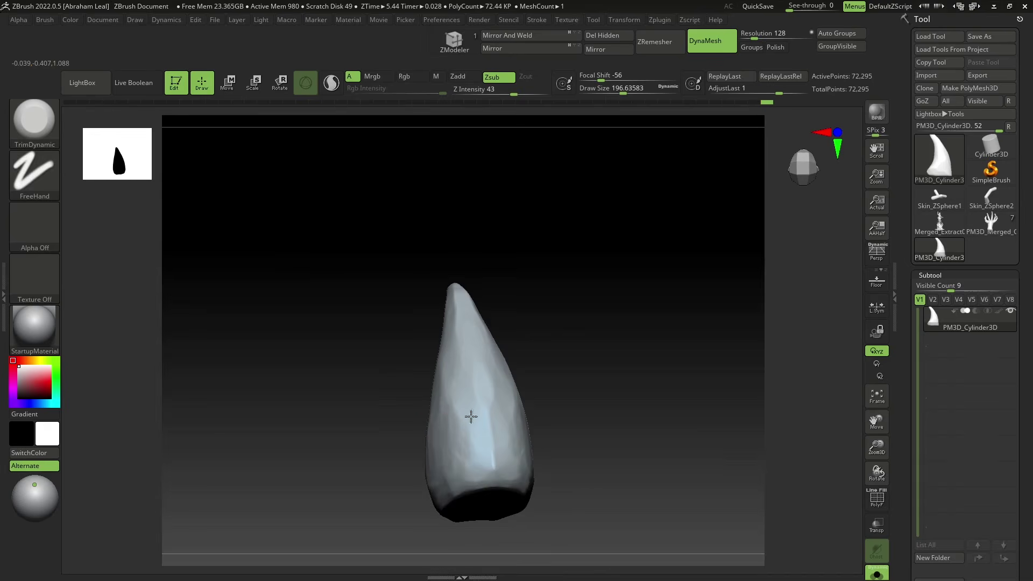
Step: Flatten broader planes on the claw's lower side using TrimDynamic at draw size about 331
right_click_drag(470, 416, 410, 422)
key("space")
left_click_drag(484, 352, 495, 352)
left_click_drag(415, 468, 409, 480)
right_click_drag(409, 480, 371, 462)
mouse_move(369, 479)
left_mouse_down()
mouse_move(384, 443)
mouse_move(375, 477)
left_mouse_up()
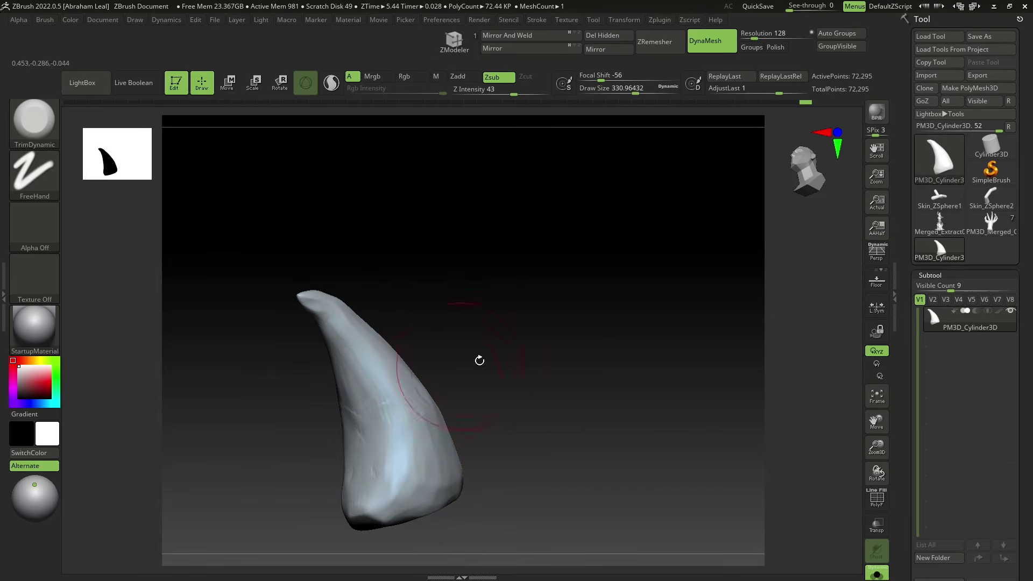
Step: Carve lengthwise cracks up the claw's side from its base using DamStandard at draw size about 56
right_click_drag(479, 360, 394, 444)
key("b")
key("d")
key("s")
key("space")
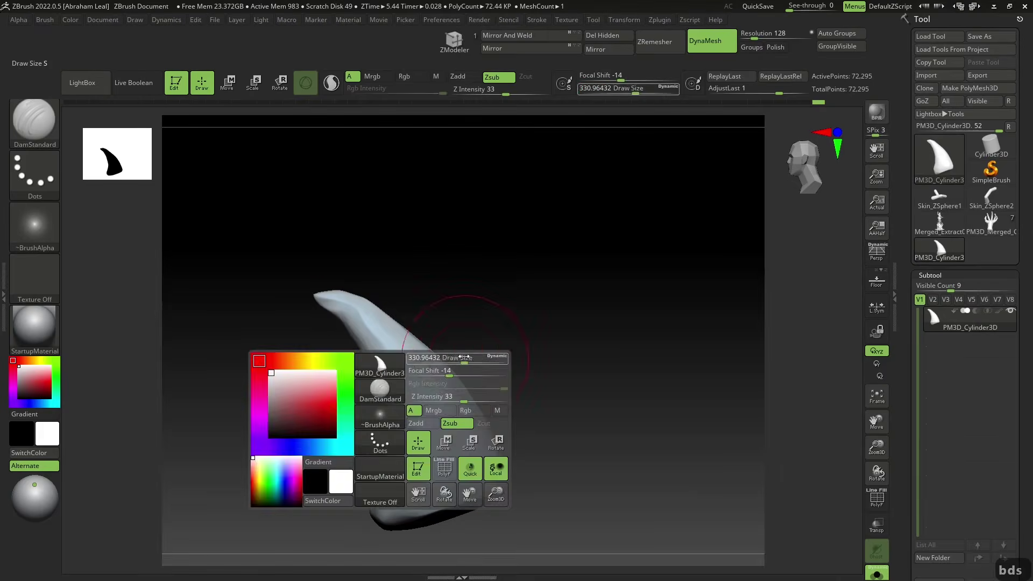
left_click_drag(466, 355, 430, 354)
key("space")
left_click_drag(438, 393, 429, 391)
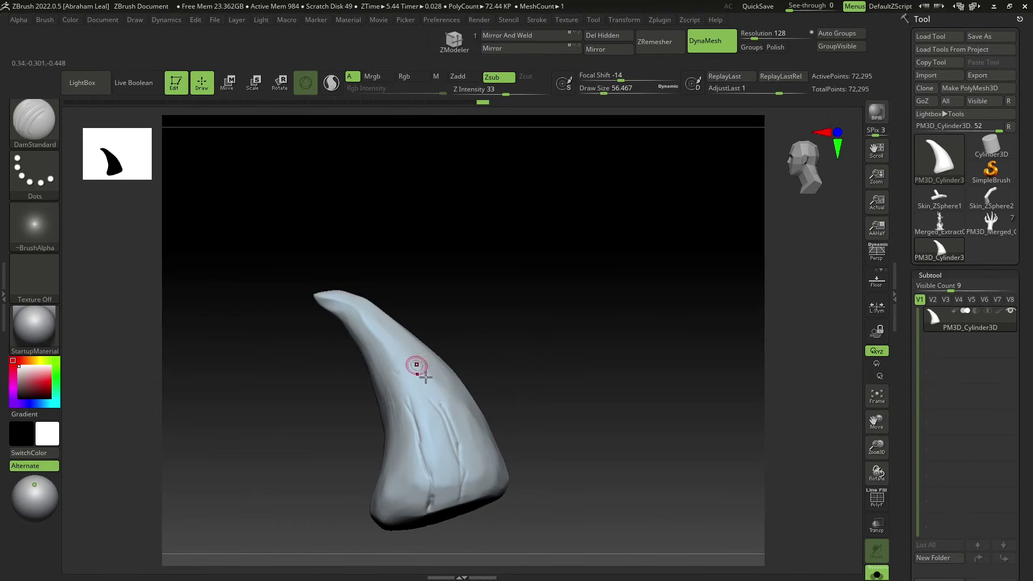
Step: Continue the lengthwise DamStandard grooves around the claw's outer face, opposite side and inner curve
mouse_move(472, 405)
right_mouse_down()
mouse_move(486, 402)
mouse_move(482, 465)
right_mouse_up()
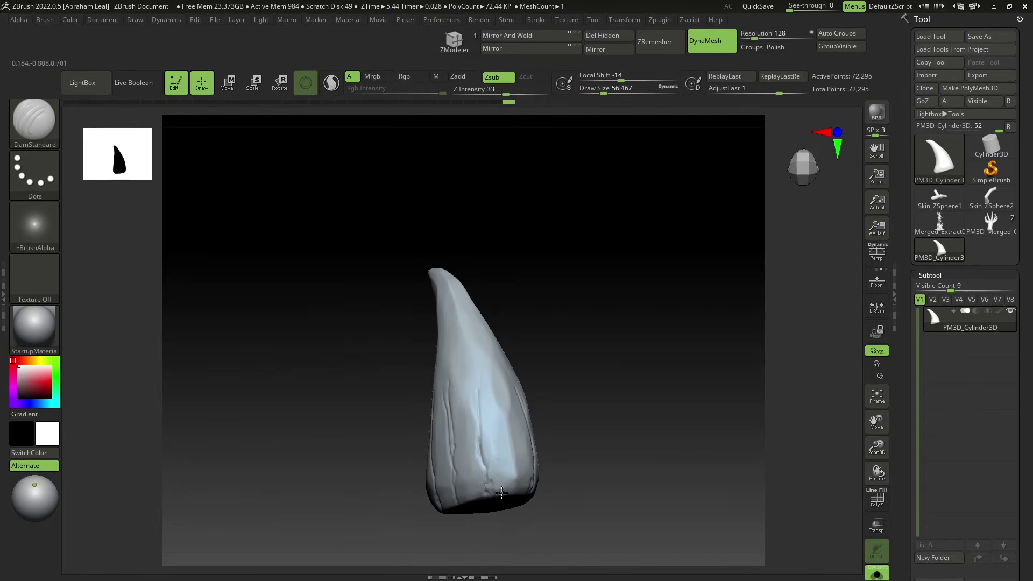
right_click_drag(520, 496, 602, 390)
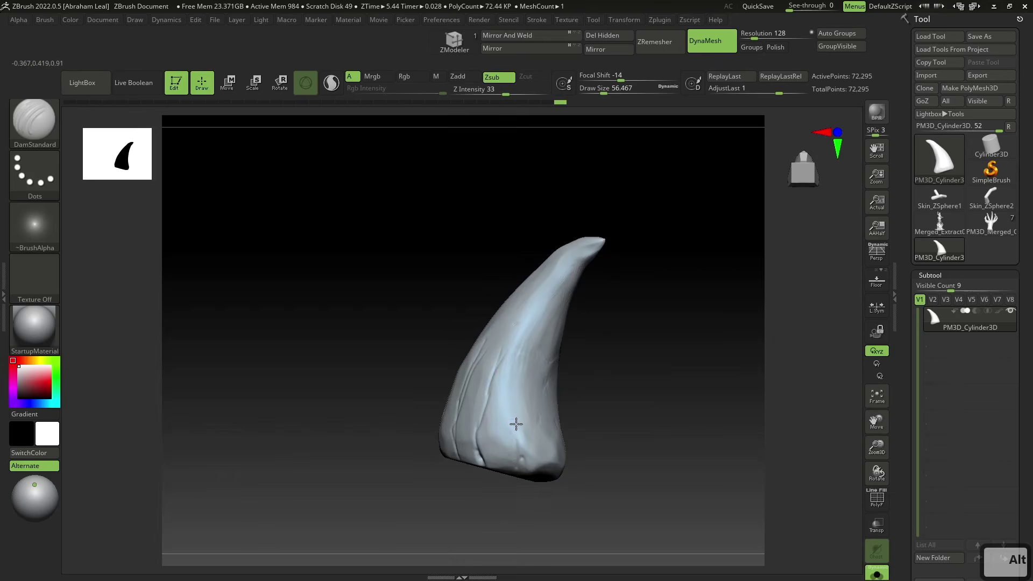
left_click_drag(516, 429, 521, 373, "alt")
left_click_drag(578, 346, 530, 350)
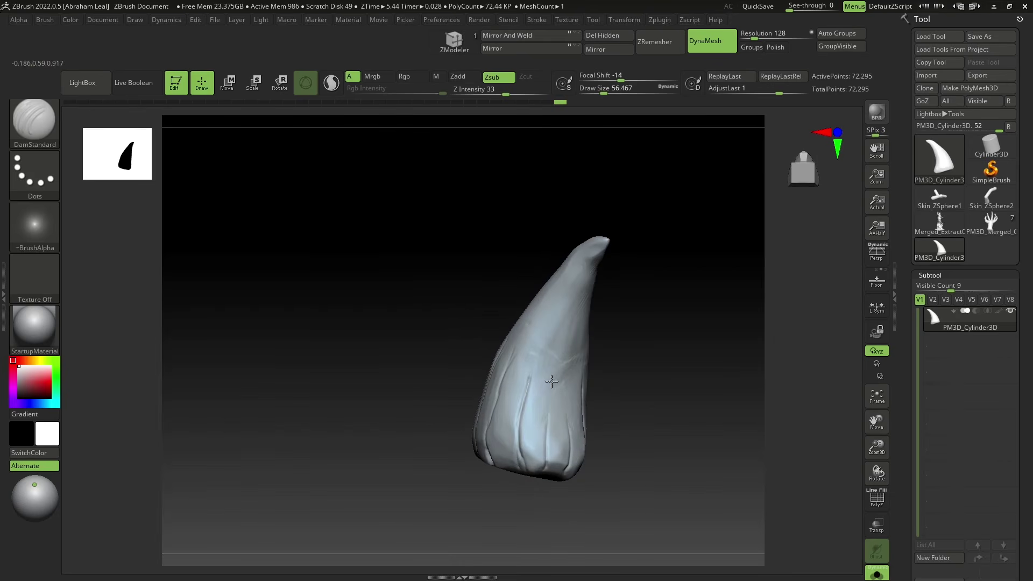
left_click_drag(613, 328, 594, 332)
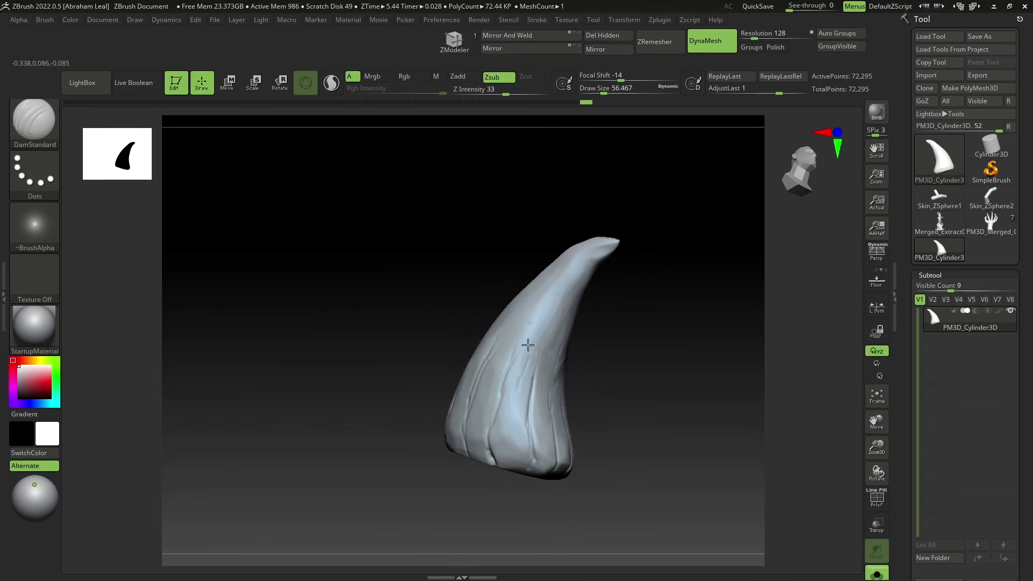
Step: Soften and flatten the surface between the claw's grooves using TrimDynamic at draw size about 172
key("b")
key("t")
key("d")
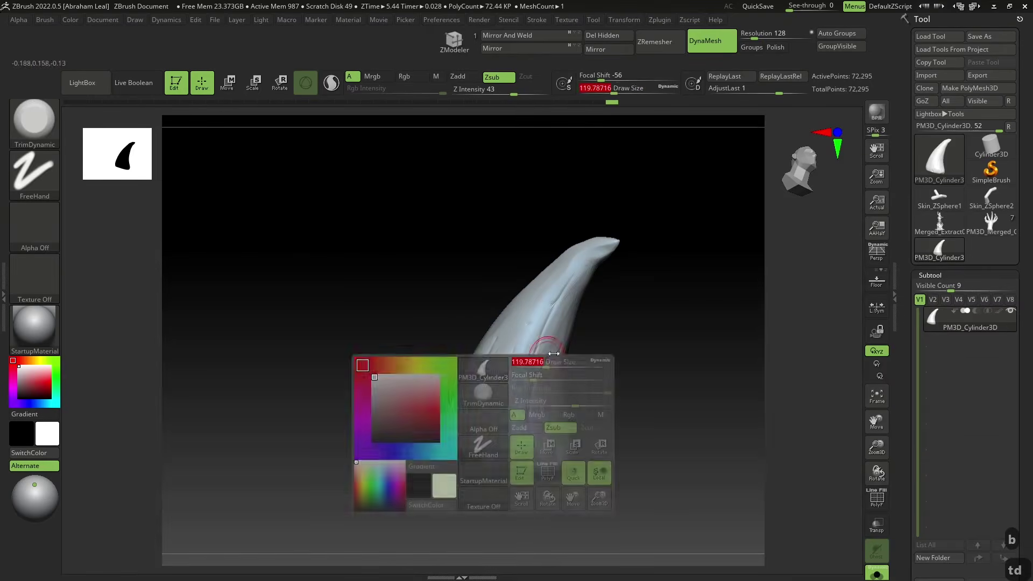
key("space")
left_click(510, 377)
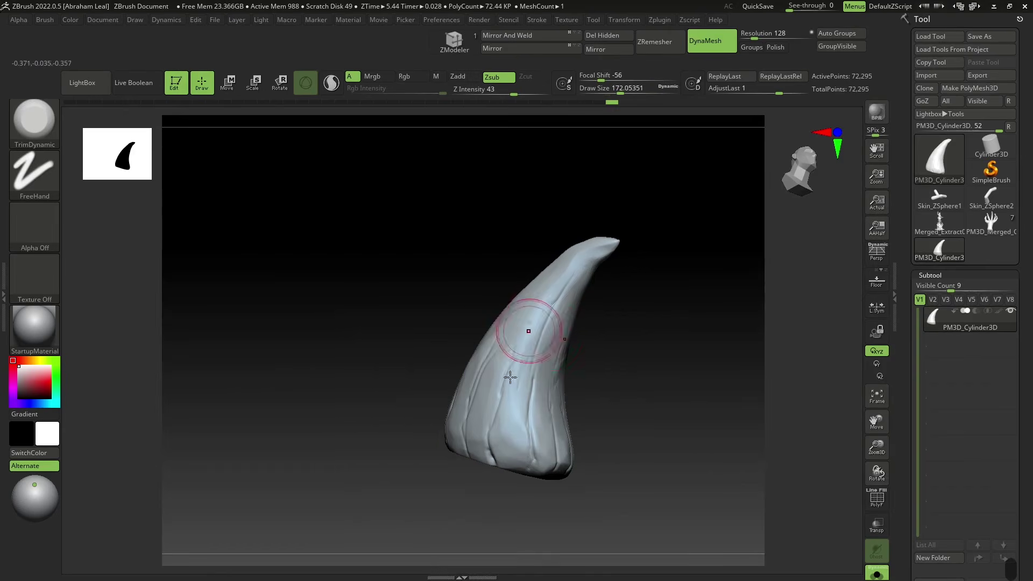
left_click_drag(569, 344, 537, 349)
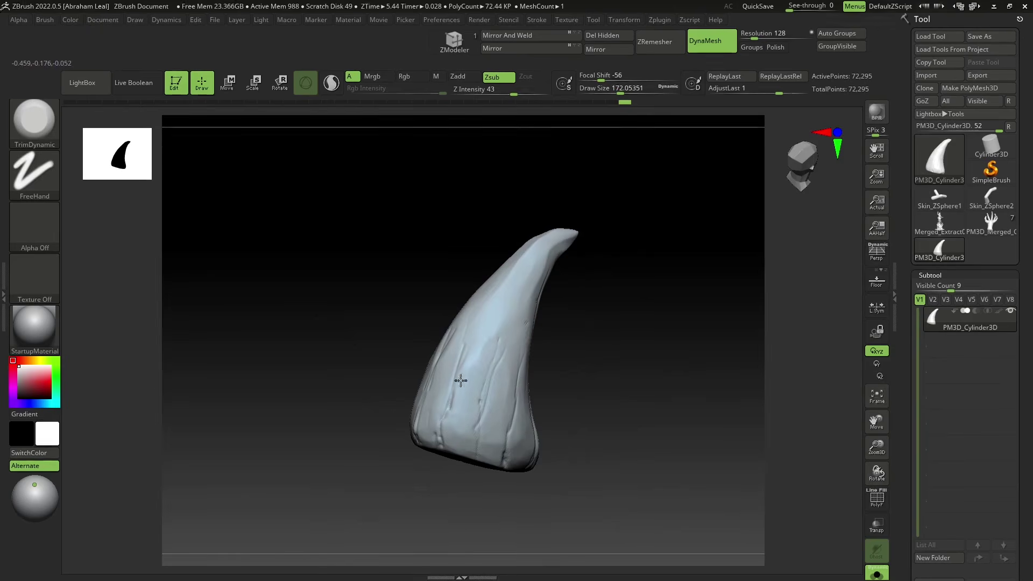
mouse_move(432, 349)
left_mouse_down()
mouse_move(451, 351)
mouse_move(453, 341)
mouse_move(444, 373)
left_mouse_up()
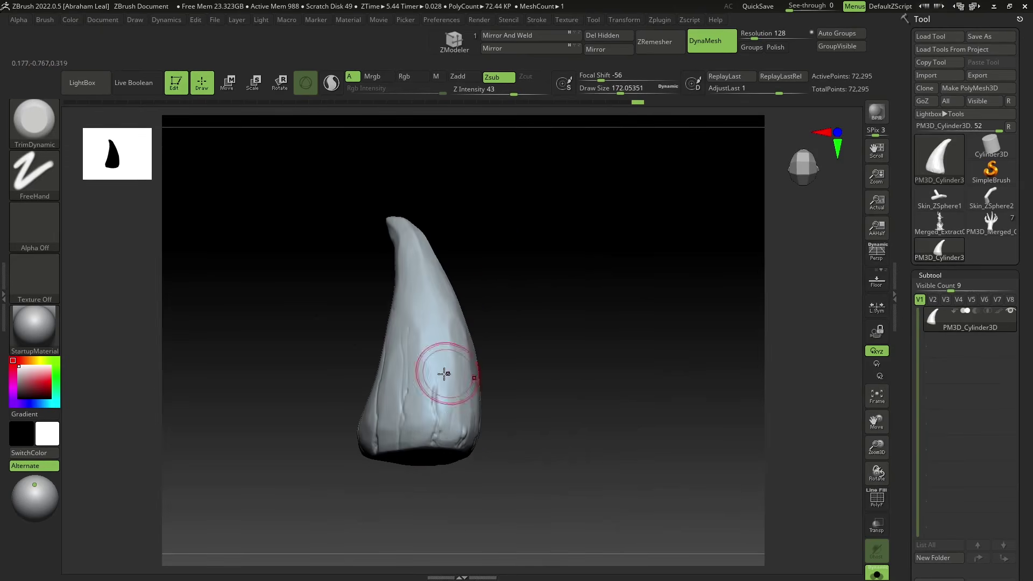
left_click_drag(465, 291, 409, 404)
Step: Create a new InsertMesh brush from the finished claw, oriented with its back facing the view
left_click_drag(452, 355, 845, 296)
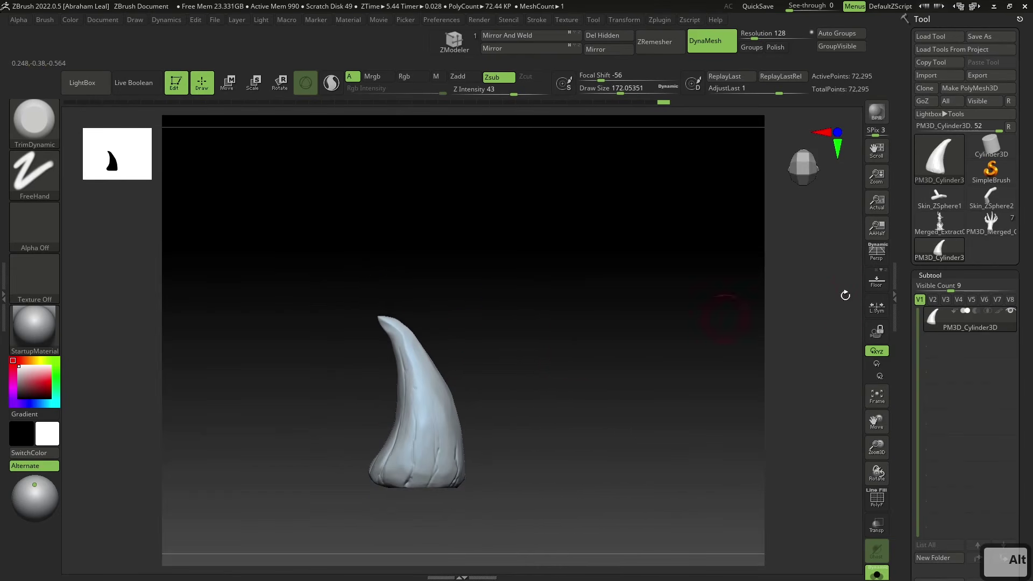
left_click(991, 224)
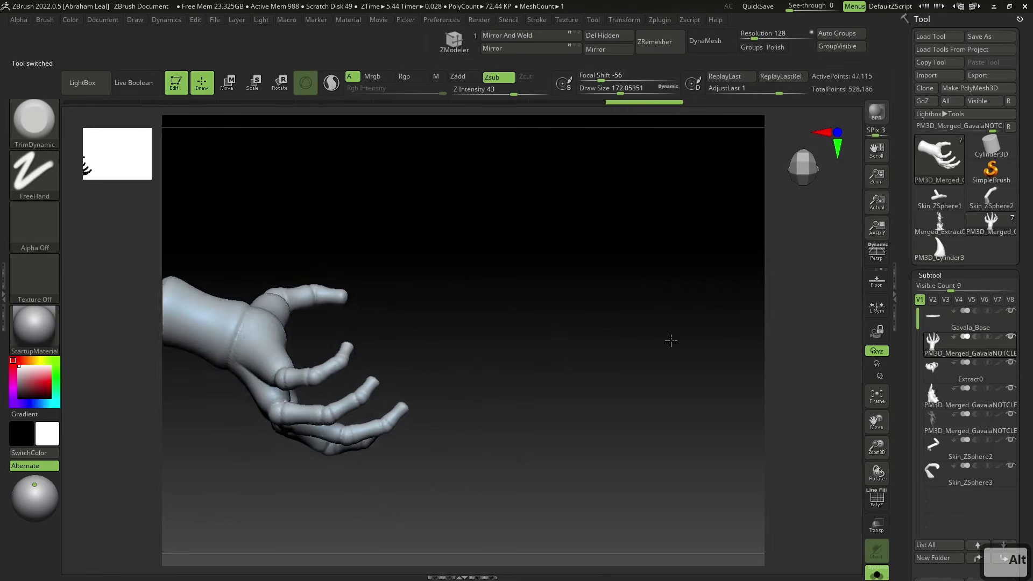
left_click(943, 250)
left_click_drag(664, 313, 653, 405)
key("b")
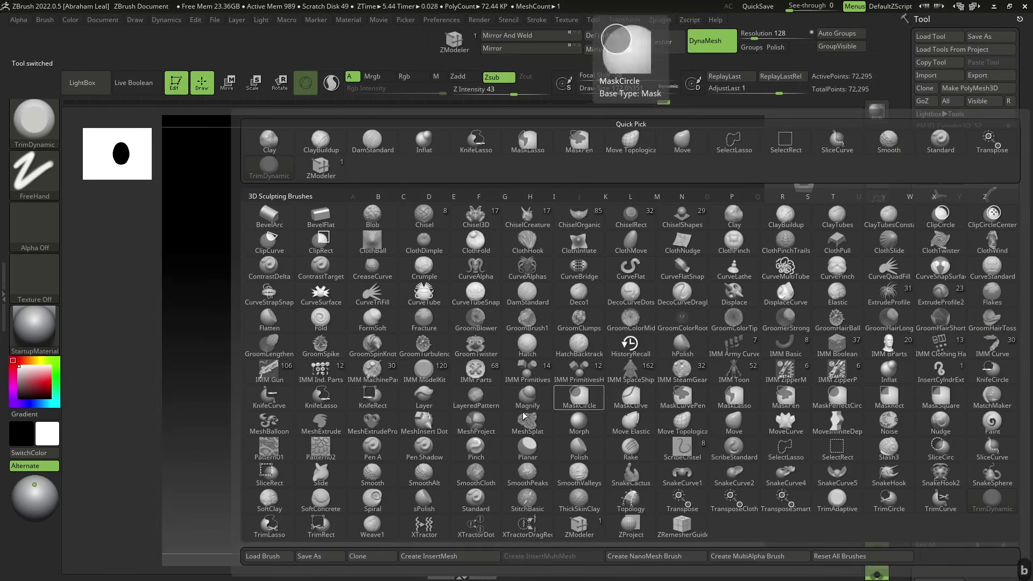
left_click(425, 557)
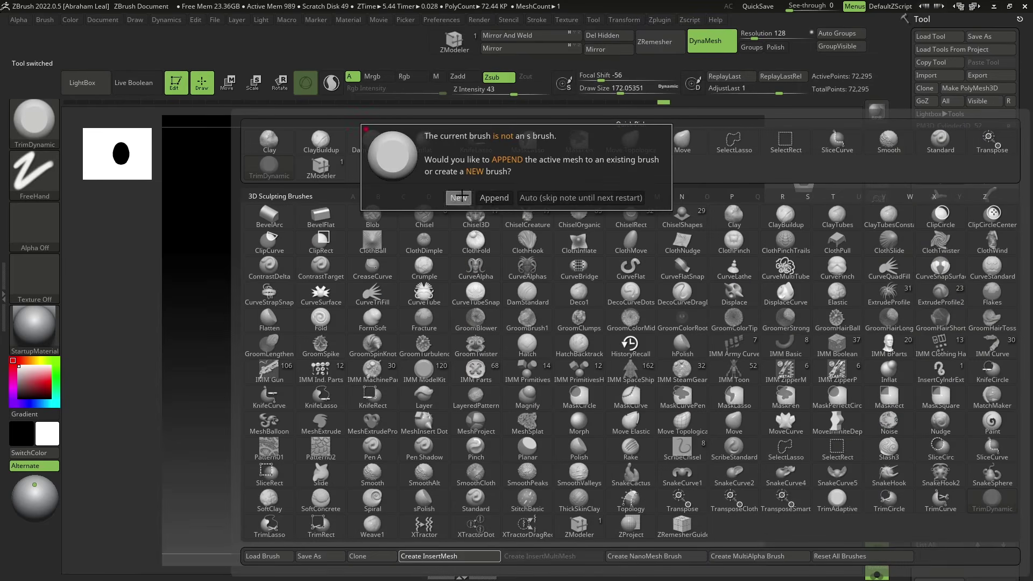
left_click(458, 198)
Step: Switch to the skeletal hand model and insert a claw on the little finger's tip at draw size about 62
left_click(992, 221)
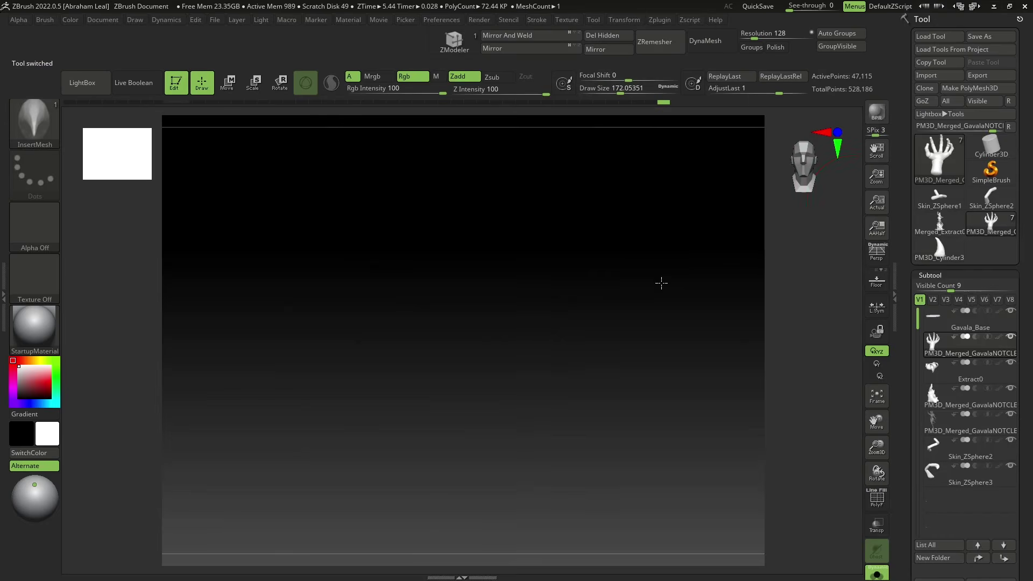
left_click_drag(677, 384, 679, 363)
mouse_move(679, 363)
left_mouse_down("alt")
mouse_move(680, 348)
mouse_move(692, 390)
left_mouse_up("alt")
key("space")
left_click_drag(693, 326, 678, 326)
left_click_drag(682, 317, 687, 298)
left_click_drag(611, 354, 599, 404)
left_click_drag(645, 318, 703, 236)
left_click_drag(703, 236, 707, 213)
Step: Rotate the inserted claw with the gizmo to follow the direction of the little finger's tip
key("r")
left_click_drag(618, 351, 580, 333)
left_click(572, 270)
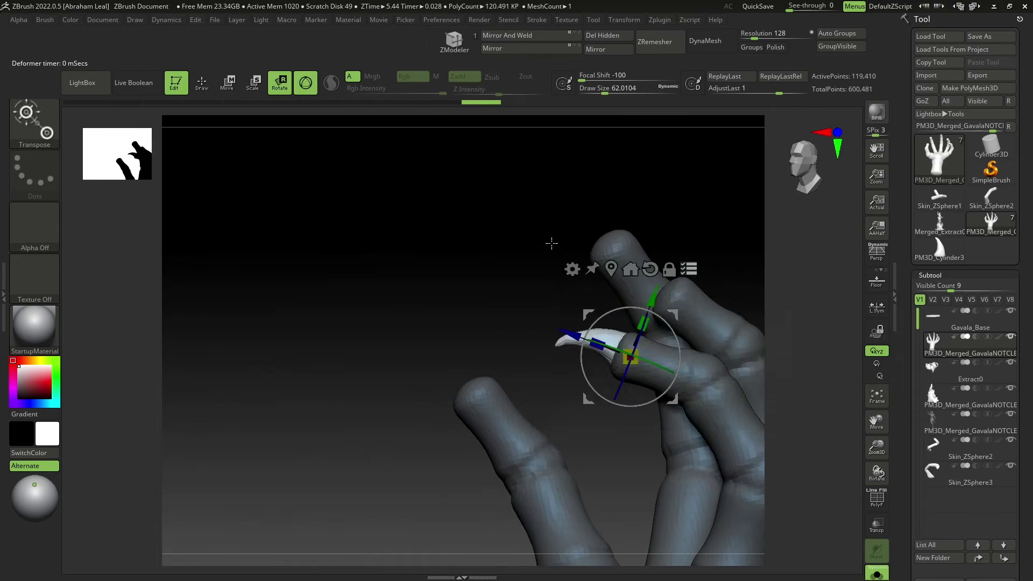
left_click_drag(551, 242, 662, 276)
left_click_drag(664, 318, 642, 368)
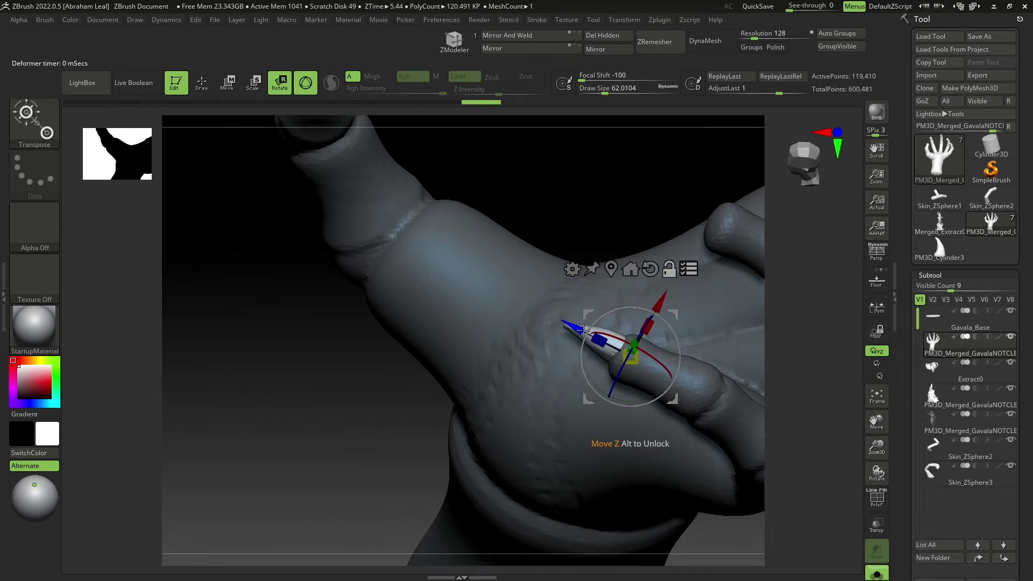
Step: Undo the last claw adjustments, then rescale and reposition the claw to seat it on the little finger's tip
key("ctrl+z")
key("ctrl+z")
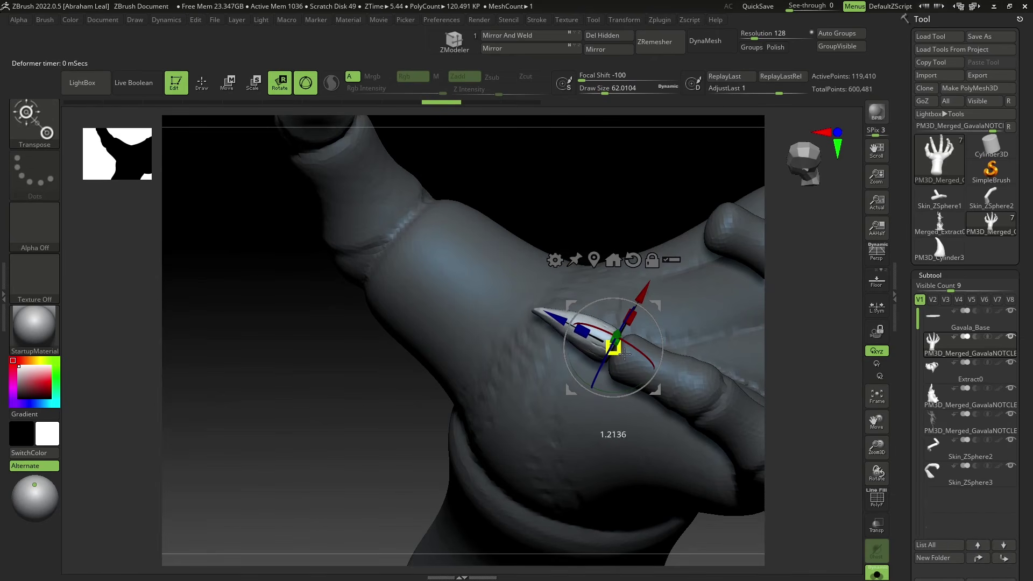
left_click_drag(562, 322, 578, 331)
left_click_drag(621, 212, 678, 171)
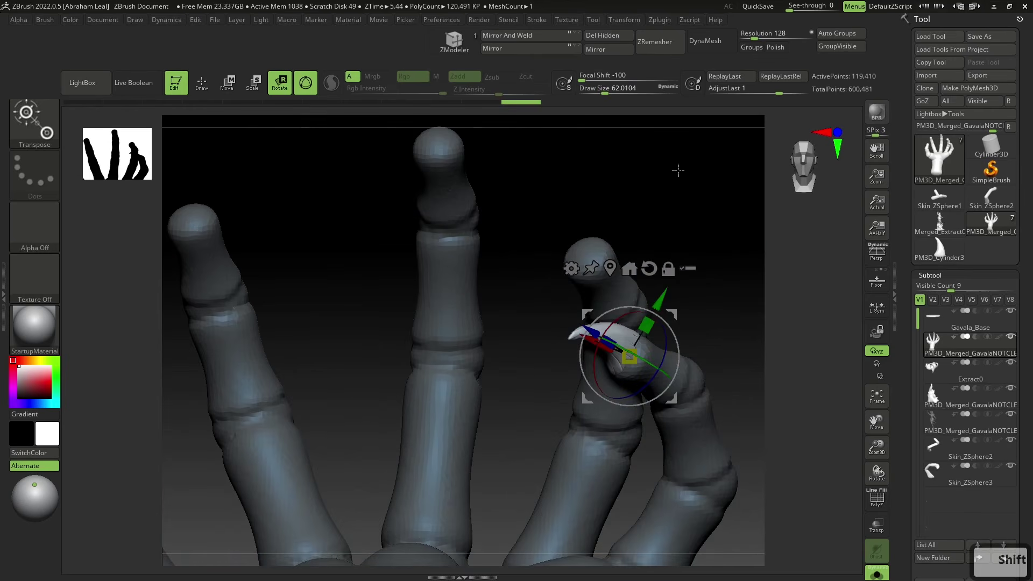
left_click_drag(710, 239, 707, 242)
key("q")
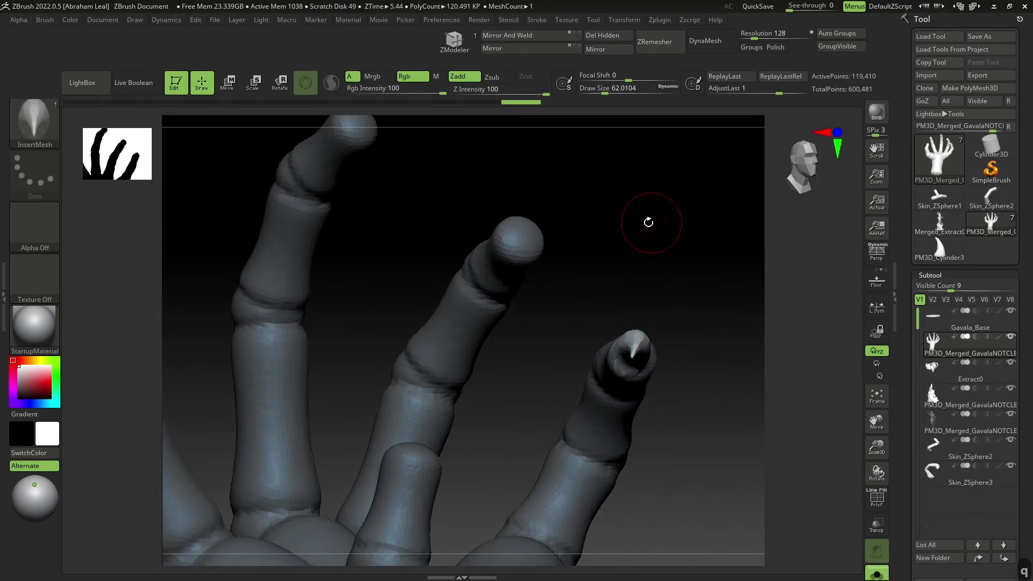
left_click_drag(650, 223, 605, 240)
left_click(519, 236, "ctrl+shift")
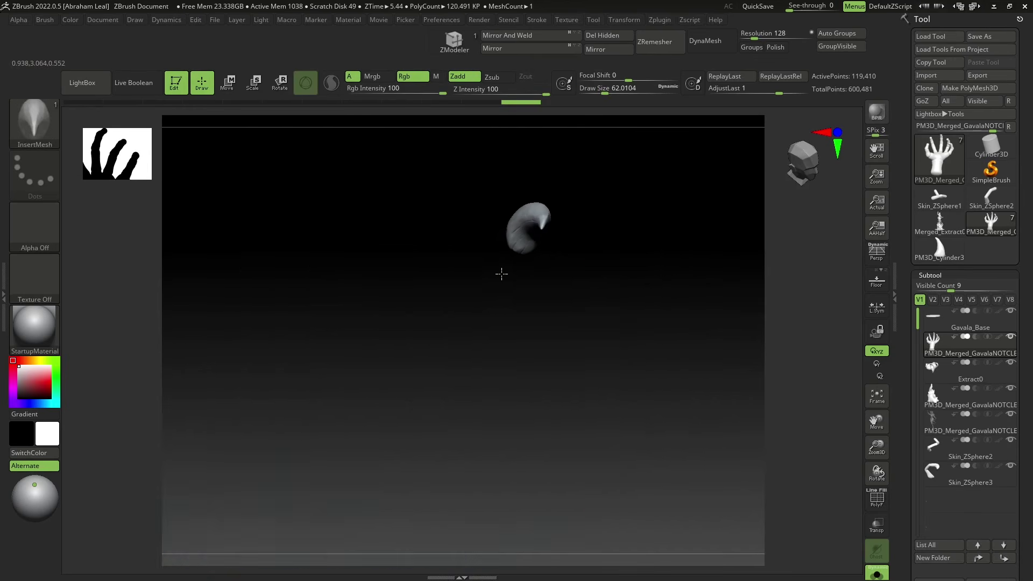
left_click(501, 274, "ctrl")
left_click(502, 274, "ctrl+shift")
Step: Insert a claw on the ring finger's tip and position it to cap the bone, undoing one misplaced gizmo change
left_click_drag(657, 218, 599, 188)
left_click_drag(599, 188, 586, 264, "alt")
key("e")
left_click_drag(546, 255, 546, 261)
left_click(567, 221)
key("ctrl+z")
mouse_move(620, 258)
left_mouse_down()
mouse_move(629, 314)
mouse_move(618, 274)
mouse_move(599, 293)
mouse_move(662, 266)
mouse_move(619, 245)
mouse_move(644, 281)
left_mouse_up()
key("q")
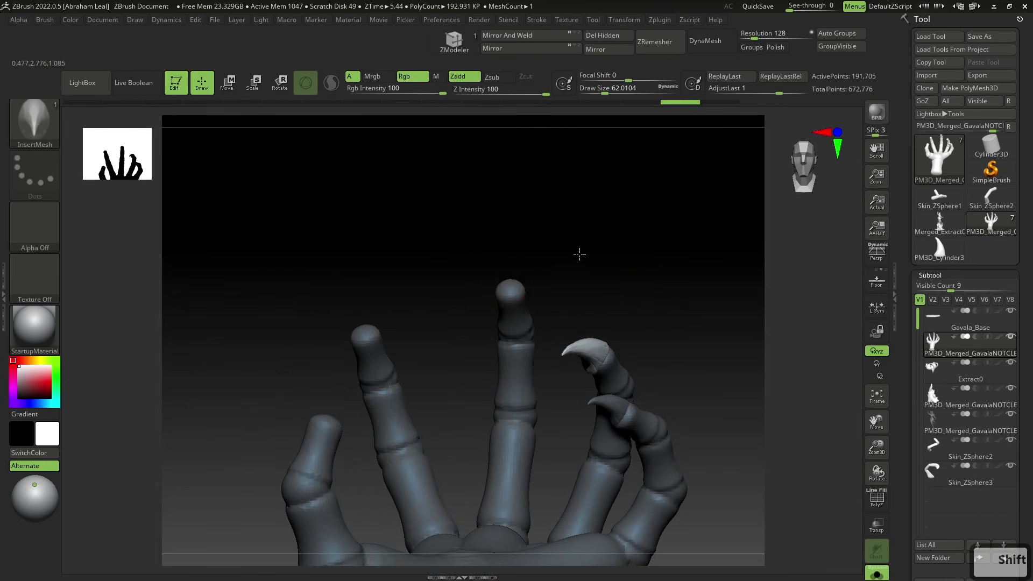
Step: Insert a claw on the middle finger's tip with the InsertMesh brush at draw size about 62
left_click(509, 287, "ctrl+shift")
left_click_drag(505, 314, 510, 332)
left_click_drag(554, 267, 619, 247, "shift")
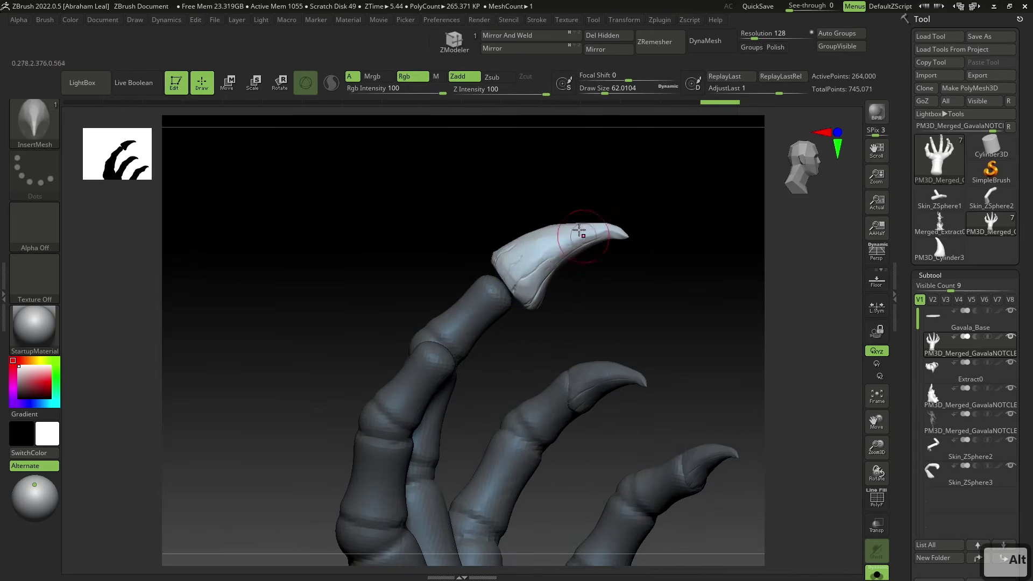
Step: Rotate, move and scale the middle finger's claw with the gizmo so it sits centred over the fingertip
key("e")
key("r")
left_click_drag(557, 250, 567, 272)
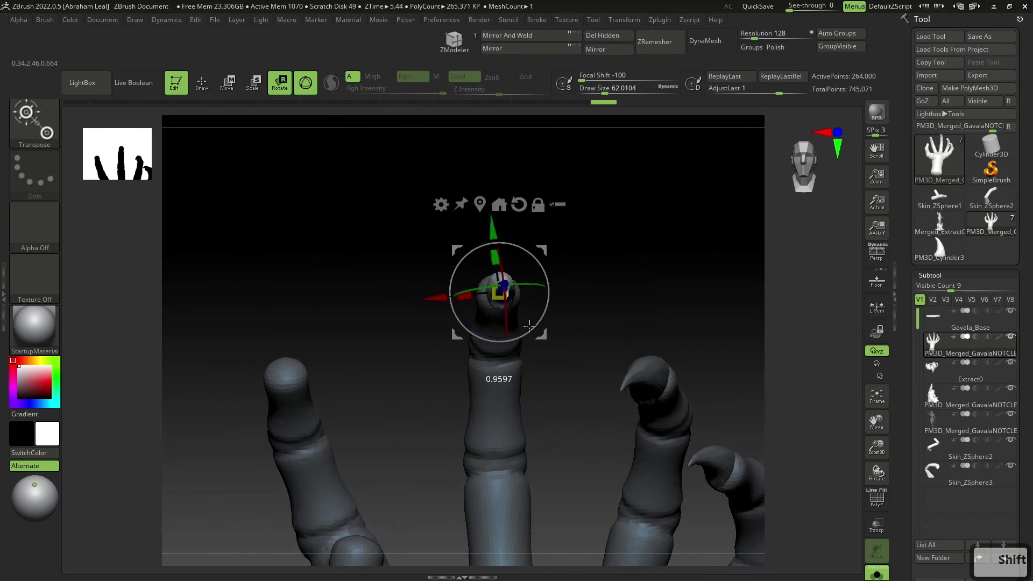
left_click_drag(438, 293, 434, 294)
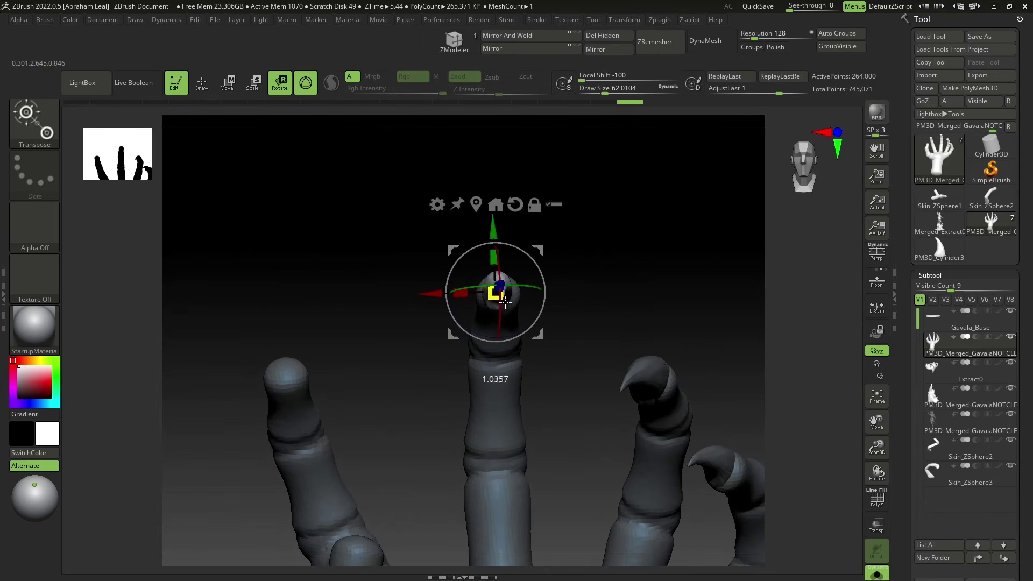
left_click_drag(521, 315, 522, 316)
left_click_drag(592, 279, 619, 246)
Step: Insert a claw on the index finger's tip with the InsertMesh brush at draw size about 62
mouse_move(553, 277)
left_mouse_down()
mouse_move(543, 279)
mouse_move(619, 291)
mouse_move(569, 267)
mouse_move(638, 210)
mouse_move(424, 335)
left_mouse_up()
key("q")
left_click_drag(441, 254, 451, 302)
left_click_drag(410, 337, 629, 253, "shift")
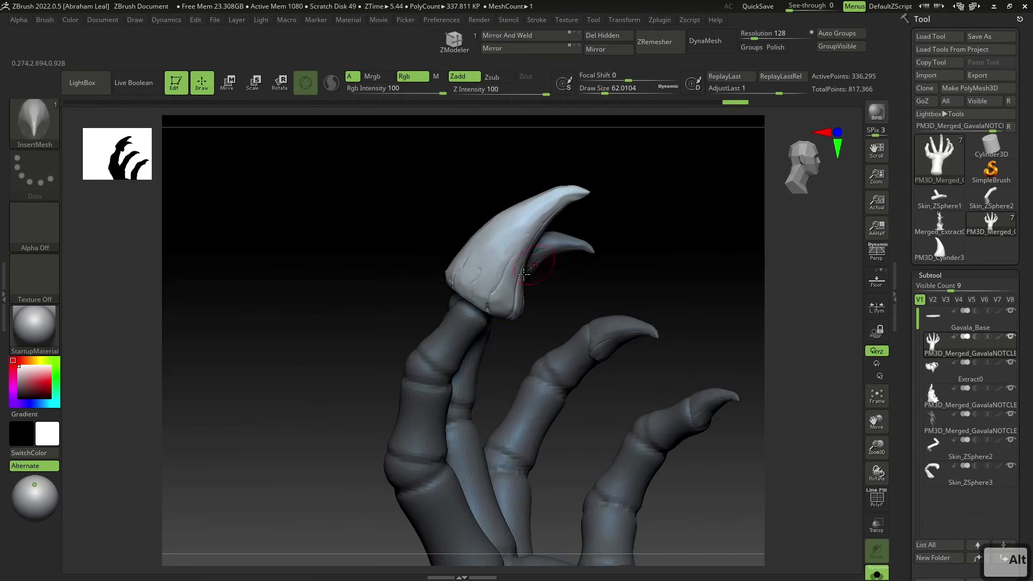
Step: Scale, rotate and move the index finger's claw with the gizmo until it caps the end of the bone
key("r")
left_click_drag(476, 296, 441, 300)
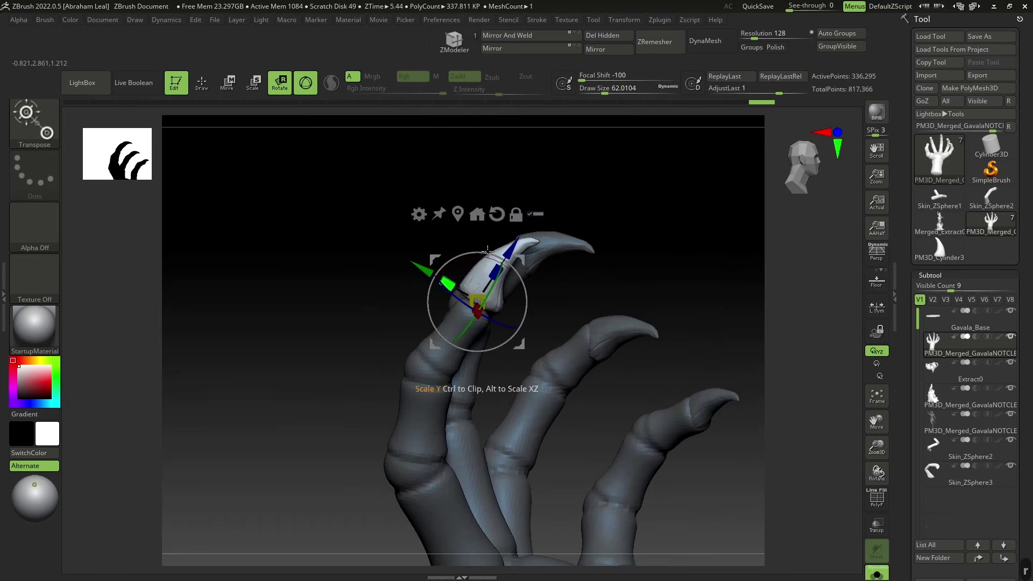
left_click_drag(509, 250, 517, 292)
left_click_drag(664, 238, 597, 242)
left_click_drag(552, 283, 597, 277)
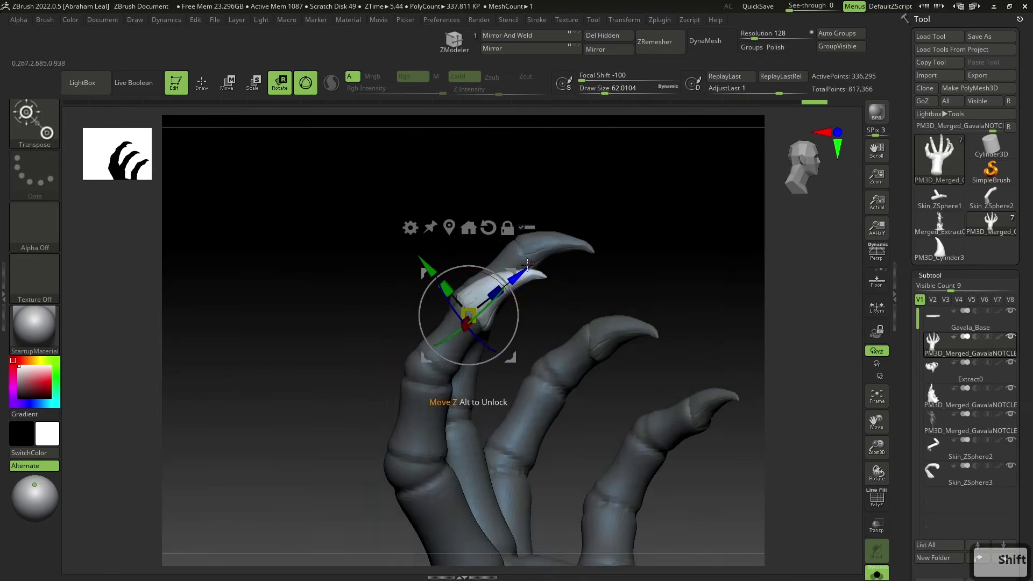
left_click_drag(482, 269, 517, 309)
left_click_drag(624, 245, 578, 264)
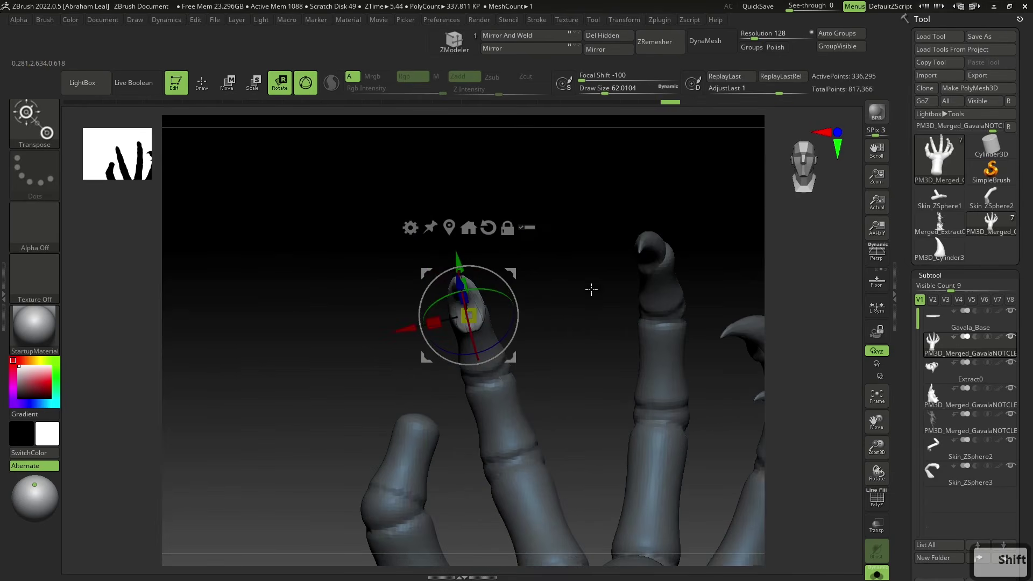
Step: Insert a claw on the thumb's tip with the InsertMesh brush, undoing one misplaced attempt
key("q")
mouse_move(565, 376)
left_mouse_down()
mouse_move(710, 224)
mouse_move(692, 306)
mouse_move(712, 299)
mouse_move(683, 249)
mouse_move(701, 258)
mouse_move(743, 239)
mouse_move(665, 458)
left_mouse_up()
left_click_drag(577, 232, 652, 258)
key("ctrl+z")
left_click_drag(711, 201, 675, 286, "alt")
Step: Fit the claw over the thumb's tip with the gizmo, undo the last change and return to drawing
key("r")
left_click_drag(598, 252, 608, 270)
left_click_drag(530, 336, 594, 301, "shift")
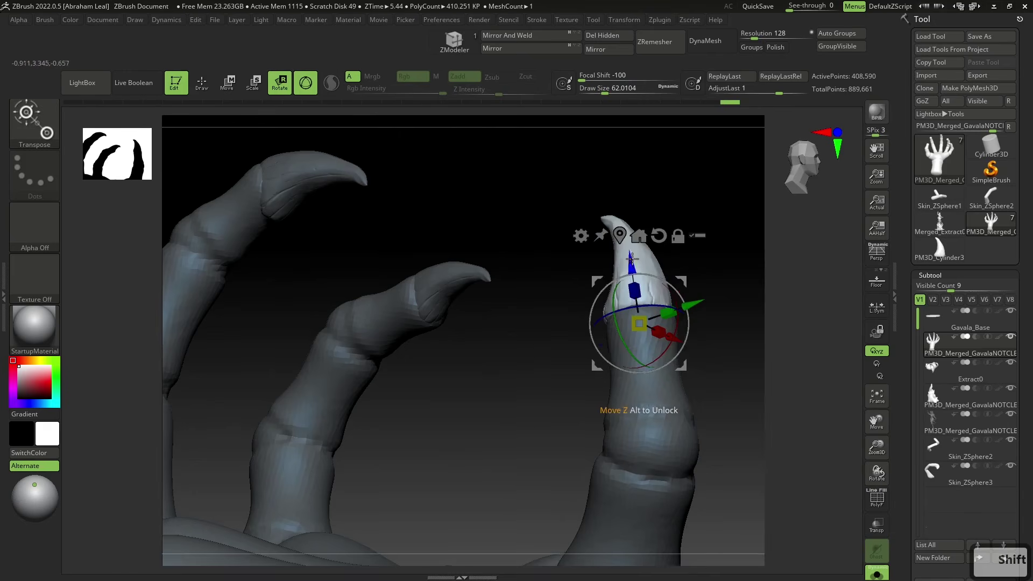
left_click_drag(631, 259, 633, 265)
mouse_move(681, 302)
left_mouse_down()
mouse_move(679, 323)
mouse_move(554, 328)
mouse_move(547, 350)
mouse_move(512, 279)
mouse_move(678, 201)
mouse_move(819, 517)
left_mouse_up()
key("ctrl+z")
key("q")
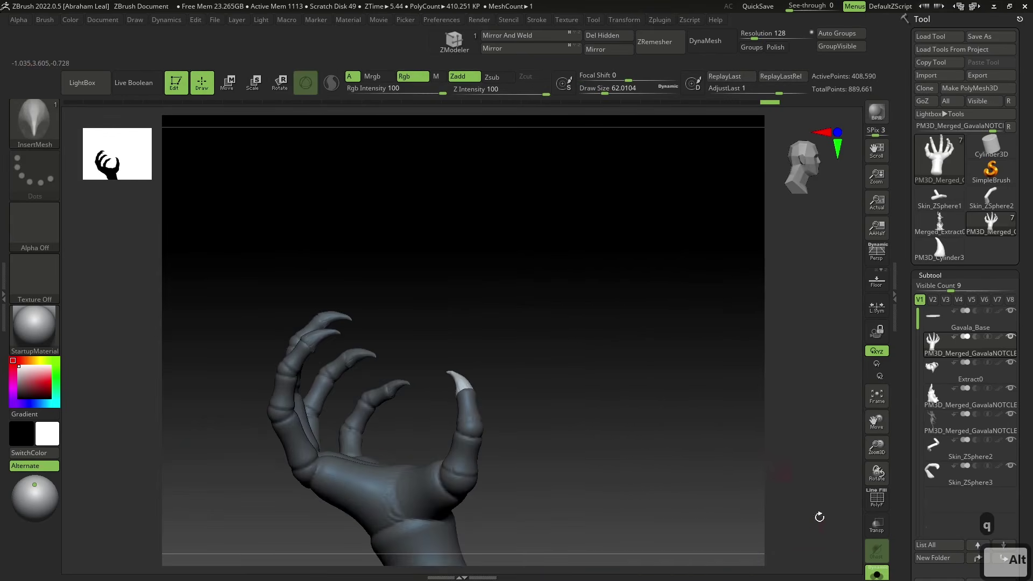
Step: Show the whole statue again and clear the mask from the hand
left_click(875, 575)
left_click_drag(657, 450, 744, 318)
left_click_drag(586, 349, 740, 301)
left_click(711, 276, "ctrl")
left_click_drag(687, 159, 721, 215, "ctrl")
Step: Enable the DynaMesh Groups option and open the hand's Polygroups settings
left_click(751, 48)
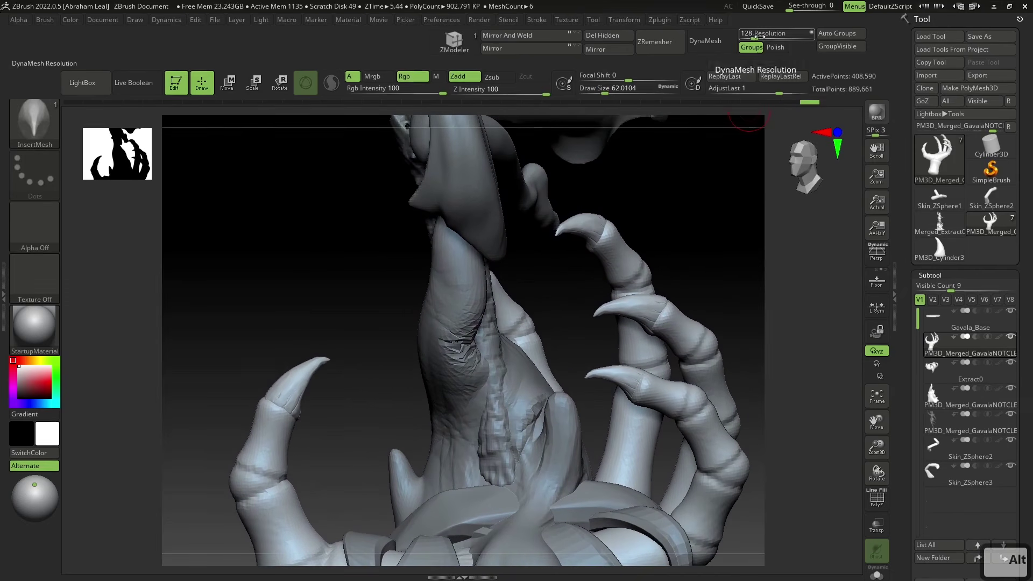
scroll(1021, 445, "down", 10)
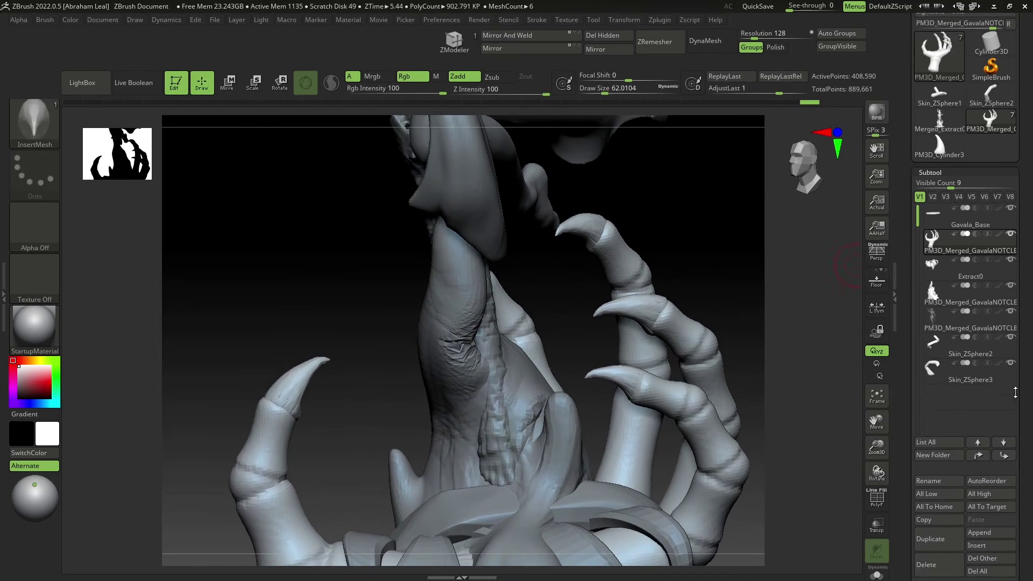
scroll(974, 463, "down", 1)
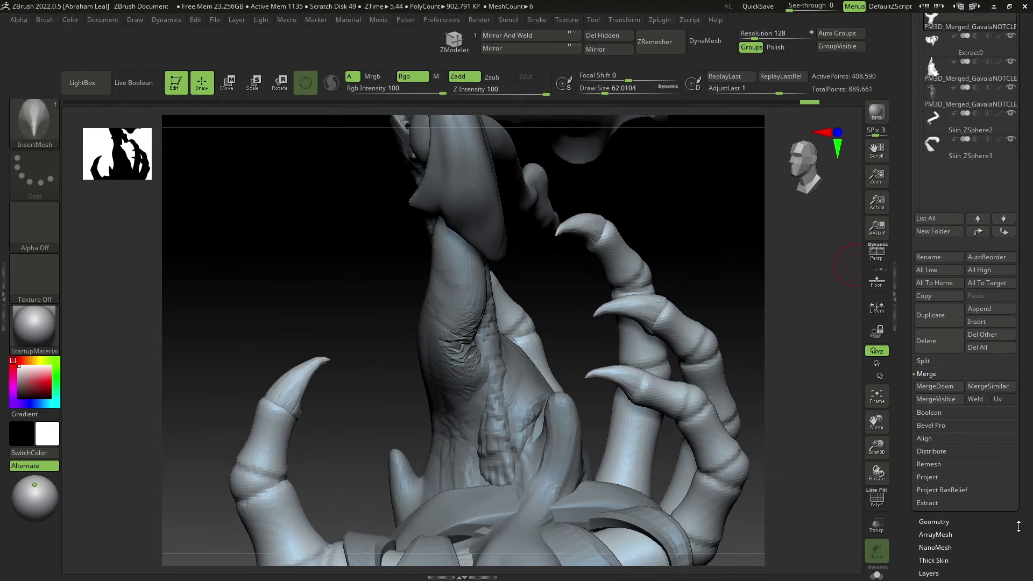
scroll(938, 505, "down", 5)
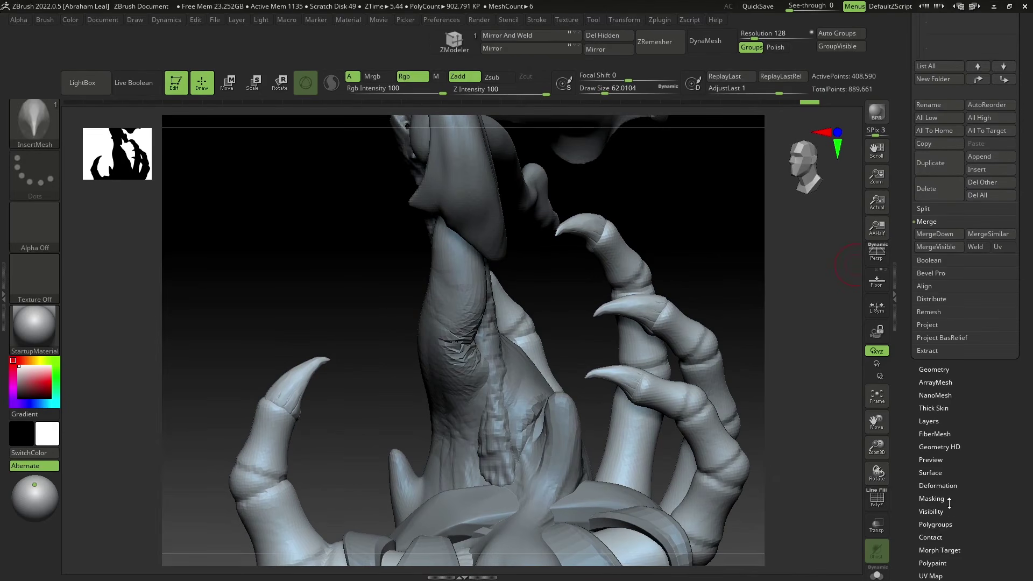
left_click(943, 524)
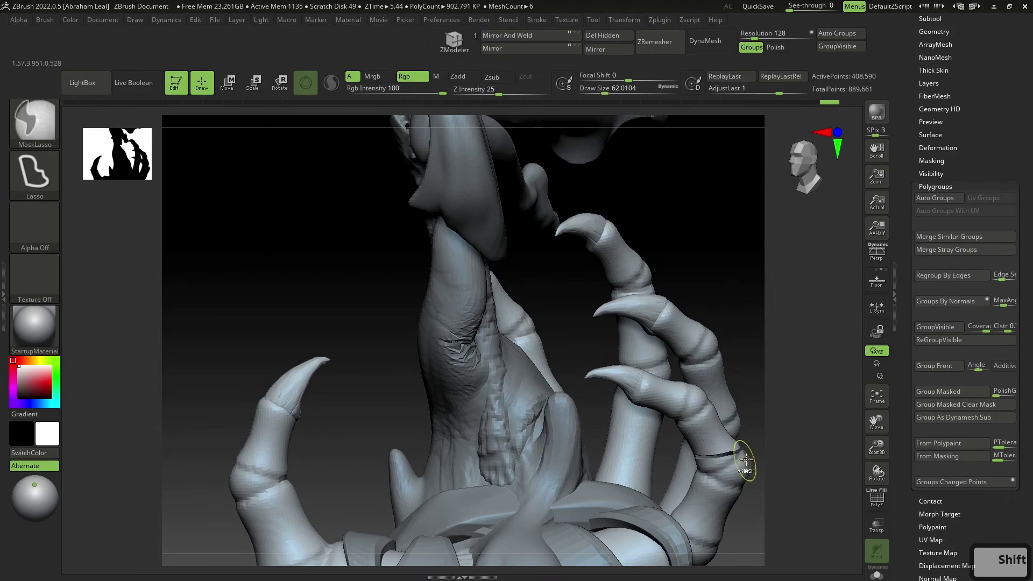
Step: Isolate the hand's bone polygroup and split the hidden claws into their own subtool
left_click(724, 436, "ctrl+shift")
left_click_drag(1020, 242, 1012, 346)
left_click(930, 274)
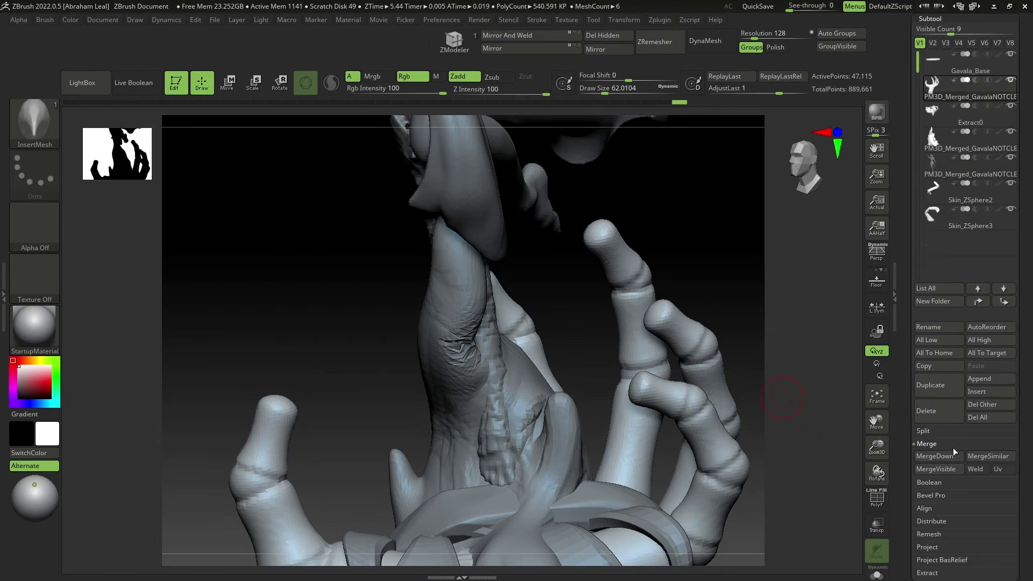
left_click(934, 433)
left_click(944, 455)
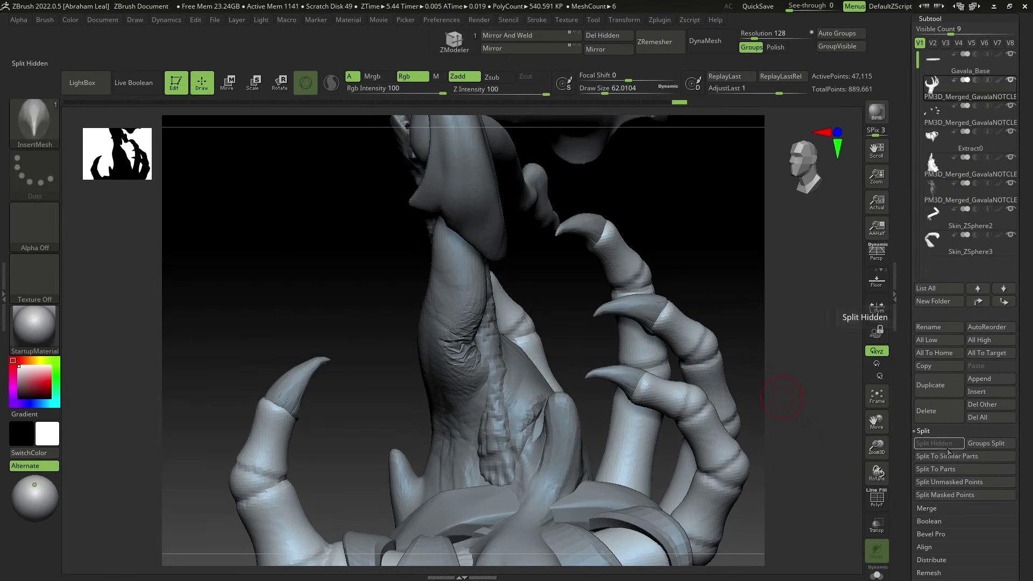
Step: Select the hand subtool and choose the ClayBuildup brush at draw size about 46
left_click_drag(796, 334, 807, 407)
mouse_move(774, 340)
left_mouse_down()
mouse_move(713, 410)
mouse_move(733, 357)
mouse_move(759, 366)
mouse_move(745, 350)
left_mouse_up()
left_click(683, 415, "alt")
key("b")
key("c")
key("b")
key("space")
left_click_drag(649, 379, 624, 362)
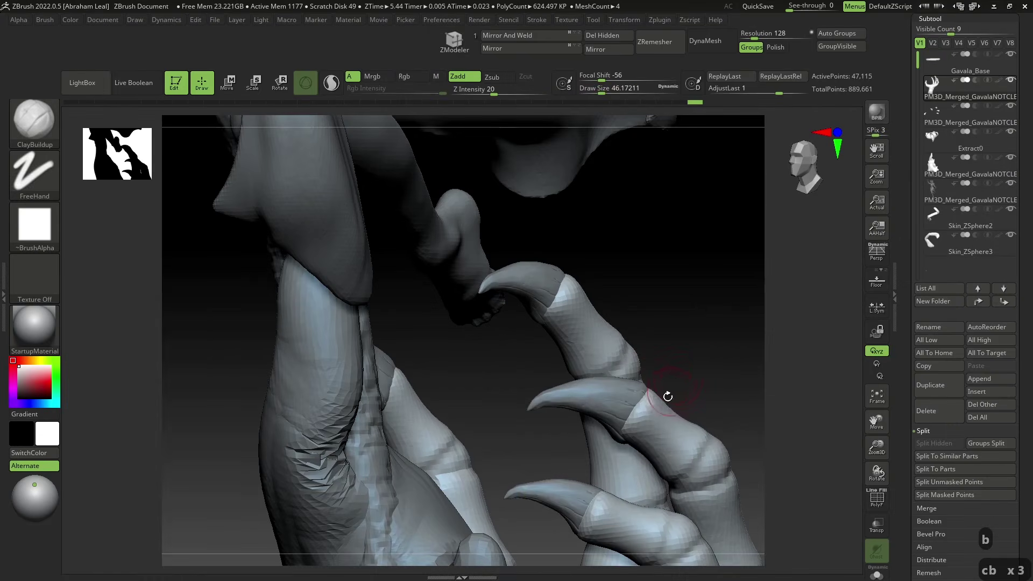
Step: Build up a raised bone collar around the claw's base on a fingertip with ClayBuildup
left_click_drag(667, 396, 629, 430)
left_click_drag(661, 388, 609, 441)
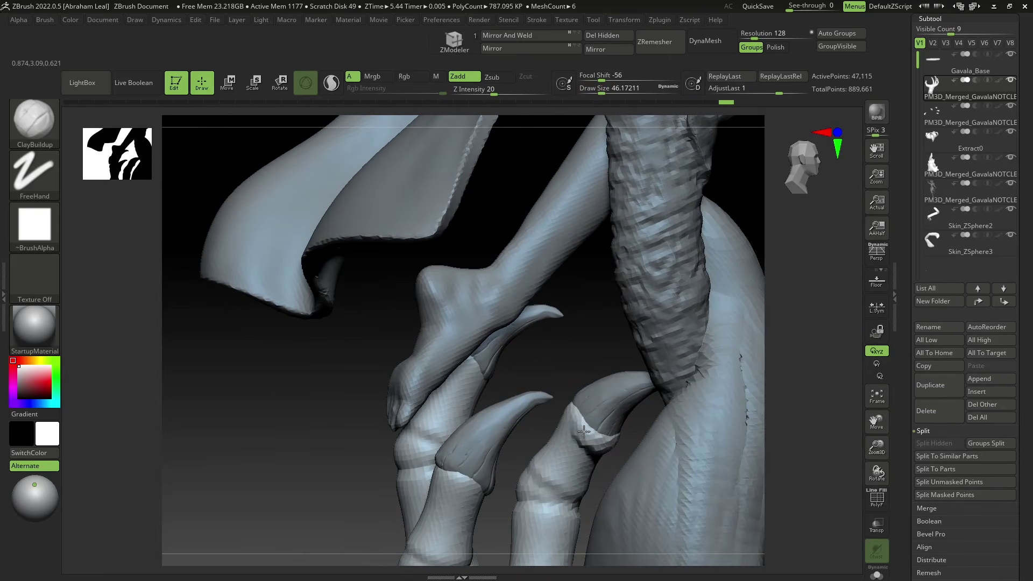
mouse_move(606, 380)
left_mouse_down()
mouse_move(540, 406)
mouse_move(542, 418)
left_mouse_up()
mouse_move(580, 448)
left_mouse_down("alt")
mouse_move(592, 396)
mouse_move(535, 472)
left_mouse_up("alt")
right_click_drag(535, 471, 582, 437)
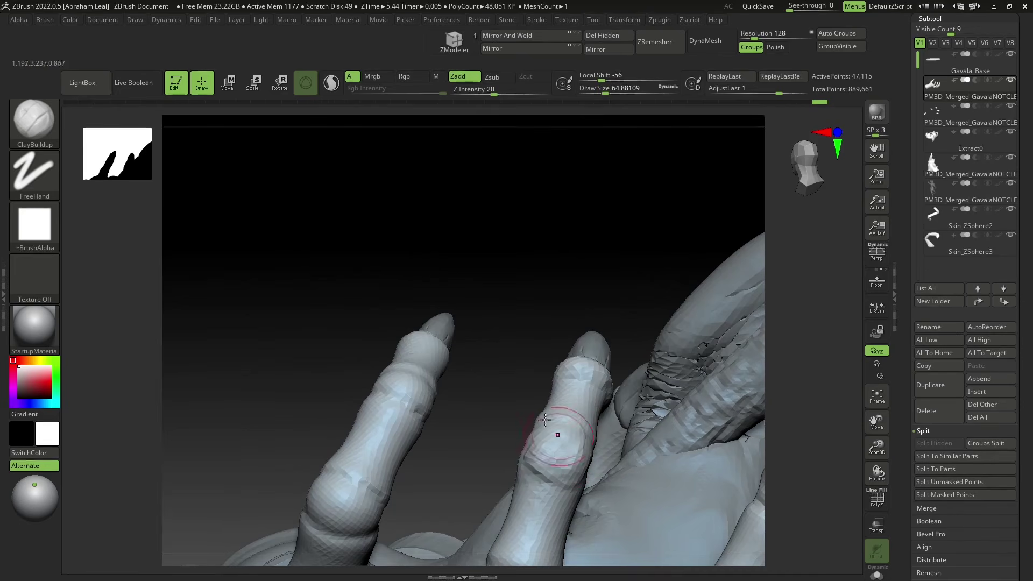
Step: Undo the last series of ClayBuildup strokes on the finger
key("ctrl+z")
key("ctrl+z")
key("ctrl+z")
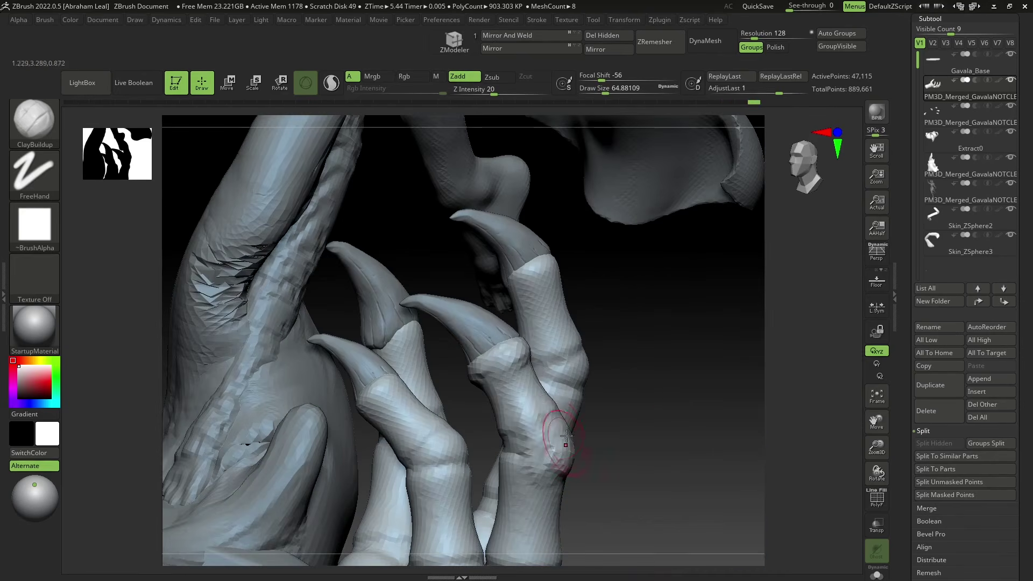
key("ctrl+z")
key("ctrl+z")
key("ctrl+z")
key("ctrl+z")
key("ctrl+z")
key("ctrl+z")
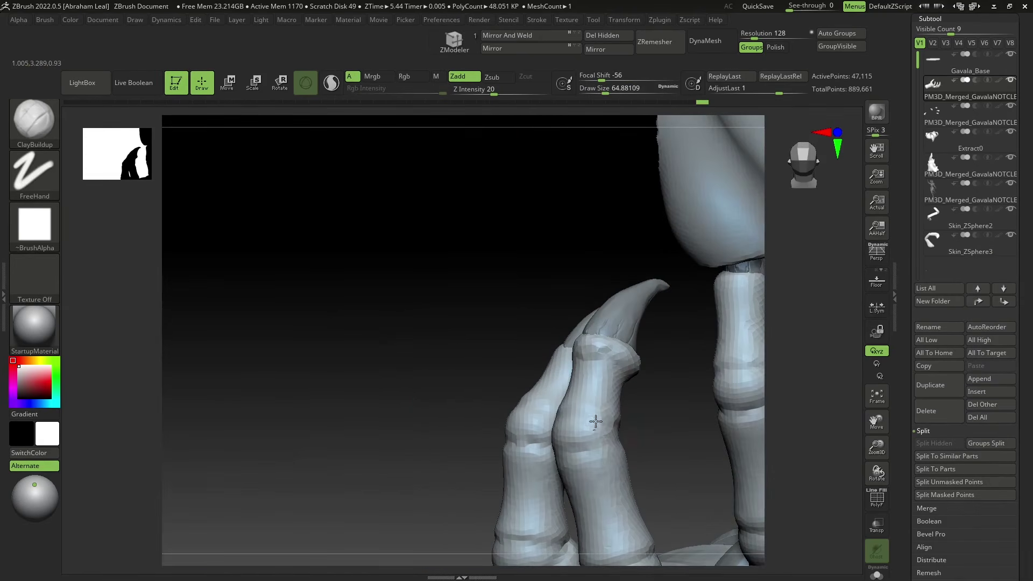
Step: Build up clay around the claw's base on the neighbouring fingertip
key("alt")
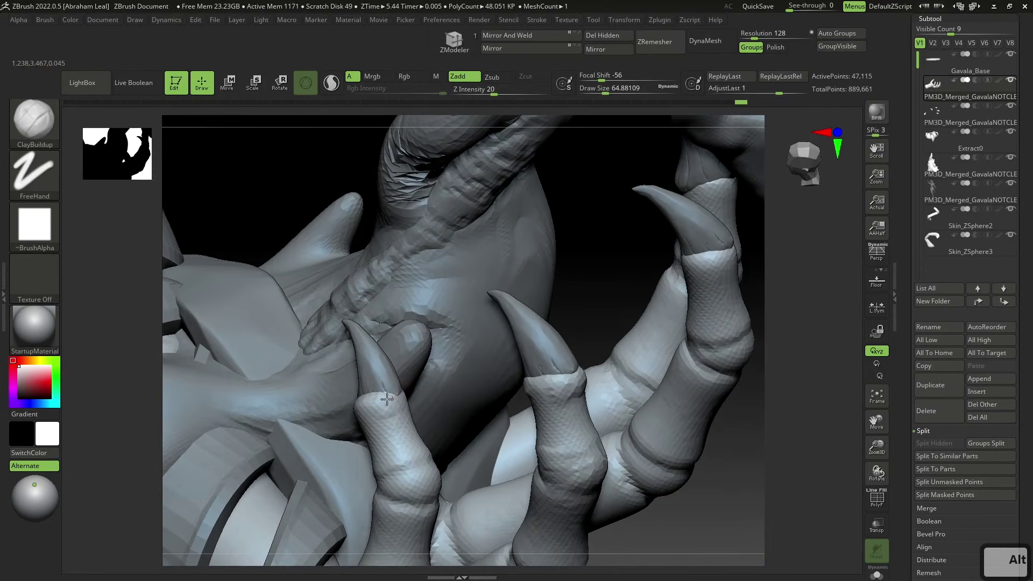
left_click_drag(387, 400, 400, 410, "alt")
right_click(355, 431)
left_click_drag(410, 370, 402, 370)
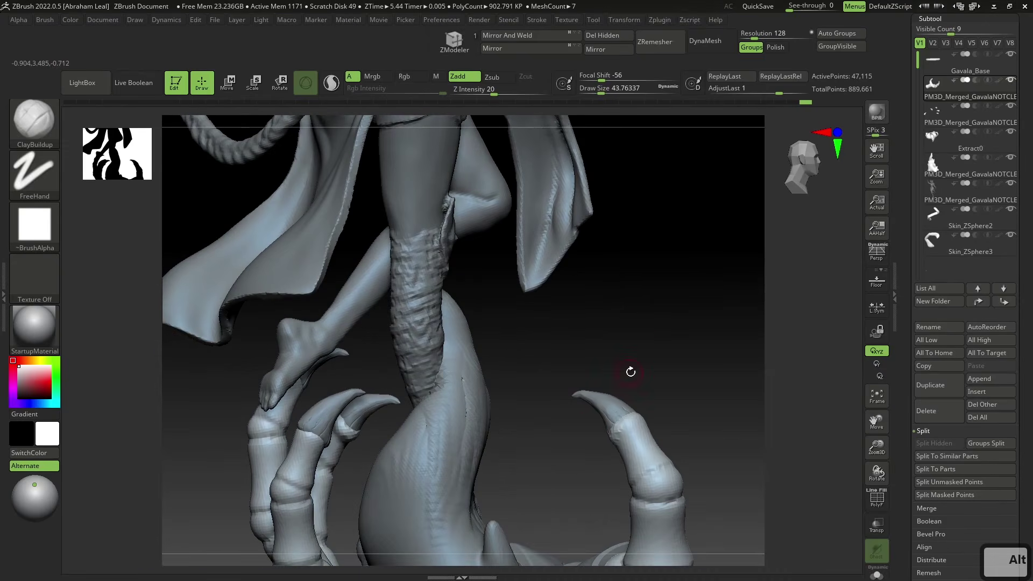
Step: Adjust the ClayBuildup draw size to about 46 and then 65, building up the thumb's tip around its claw
key("space")
left_click_drag(630, 364, 635, 364)
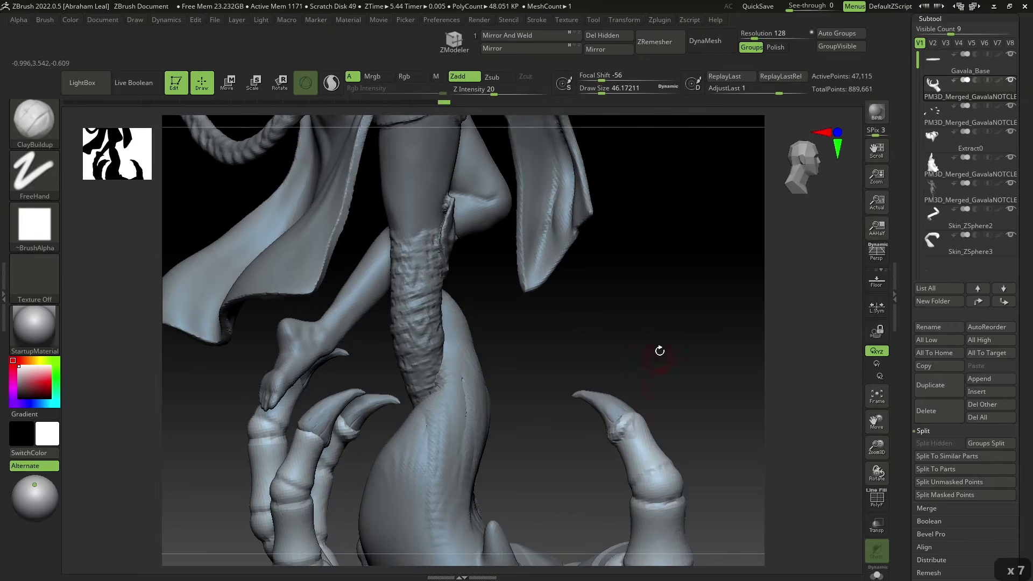
key("space")
left_click_drag(661, 342, 666, 344)
left_click_drag(643, 413, 647, 422)
right_click_drag(681, 418, 661, 403)
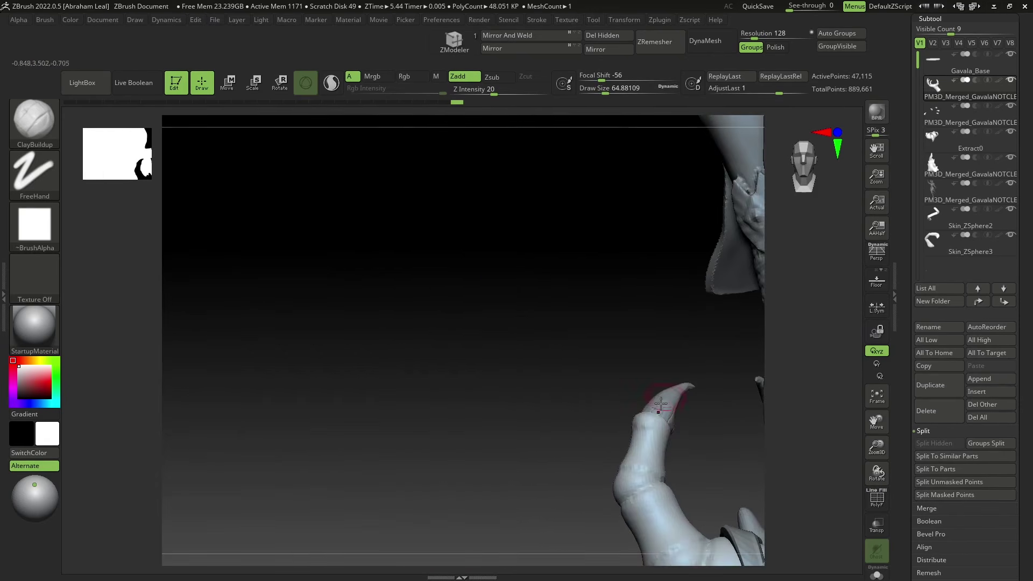
Step: Shape the bone collars at the claw bases and the joints on the thumb and fingers with ClayBuildup
mouse_move(682, 441)
right_mouse_down()
mouse_move(603, 400)
mouse_move(685, 362)
mouse_move(647, 323)
right_mouse_up()
mouse_move(651, 307)
left_mouse_down()
mouse_move(578, 382)
mouse_move(651, 382)
left_mouse_up()
mouse_move(723, 334)
left_mouse_down()
mouse_move(640, 377)
mouse_move(637, 391)
mouse_move(637, 383)
left_mouse_up()
left_click_drag(723, 350, 626, 414)
mouse_move(694, 306)
left_mouse_down("shift")
mouse_move(746, 281)
mouse_move(603, 380)
left_mouse_up("shift")
mouse_move(694, 328)
left_mouse_down()
mouse_move(594, 385)
mouse_move(605, 462)
left_mouse_up()
left_click_drag(661, 403, 588, 399)
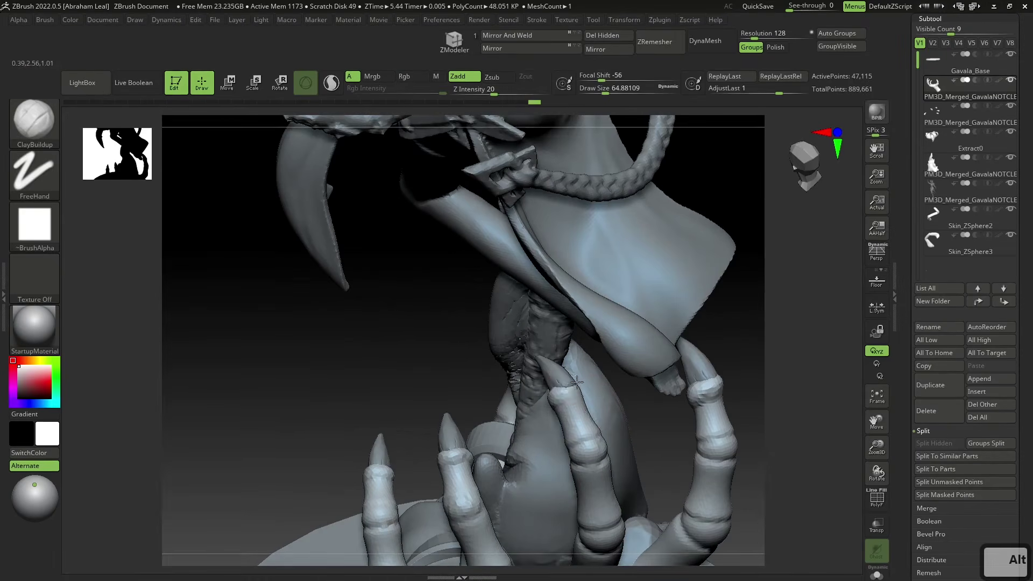
left_click_drag(659, 416, 603, 412)
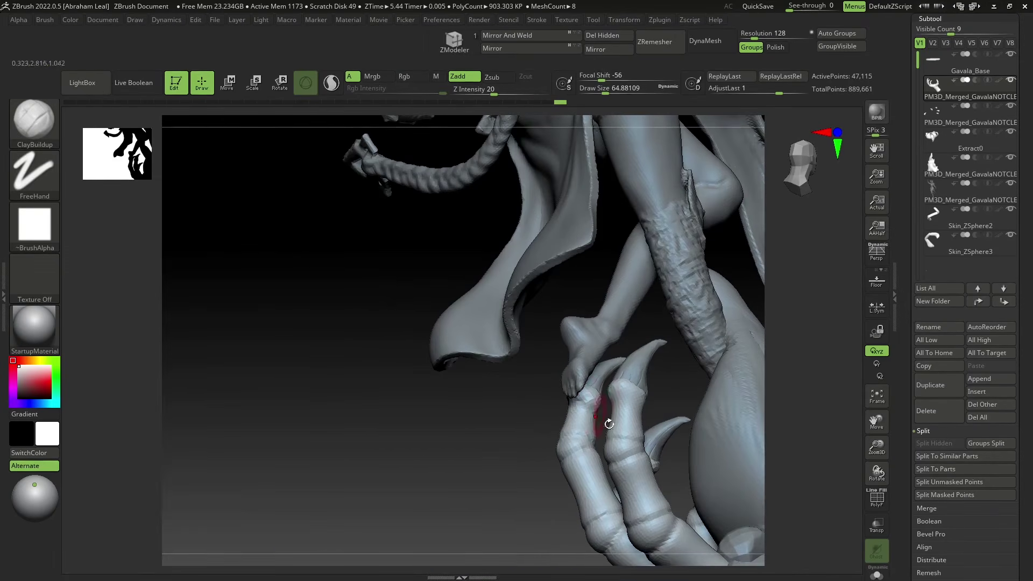
Step: Enlarge the ClayBuildup brush to draw size about 97 and thicken the finger bones around their joints
left_click_drag(560, 446, 518, 438, "alt")
mouse_move(710, 436)
left_mouse_down("alt")
mouse_move(724, 440)
mouse_move(697, 458)
mouse_move(689, 380)
mouse_move(715, 397)
mouse_move(728, 436)
mouse_move(687, 366)
mouse_move(664, 366)
left_mouse_up("alt")
right_click(635, 397)
mouse_move(651, 417)
left_mouse_down()
mouse_move(639, 401)
mouse_move(648, 394)
left_mouse_up()
mouse_move(604, 335)
left_mouse_down("alt")
mouse_move(616, 322)
mouse_move(607, 344)
left_mouse_up("alt")
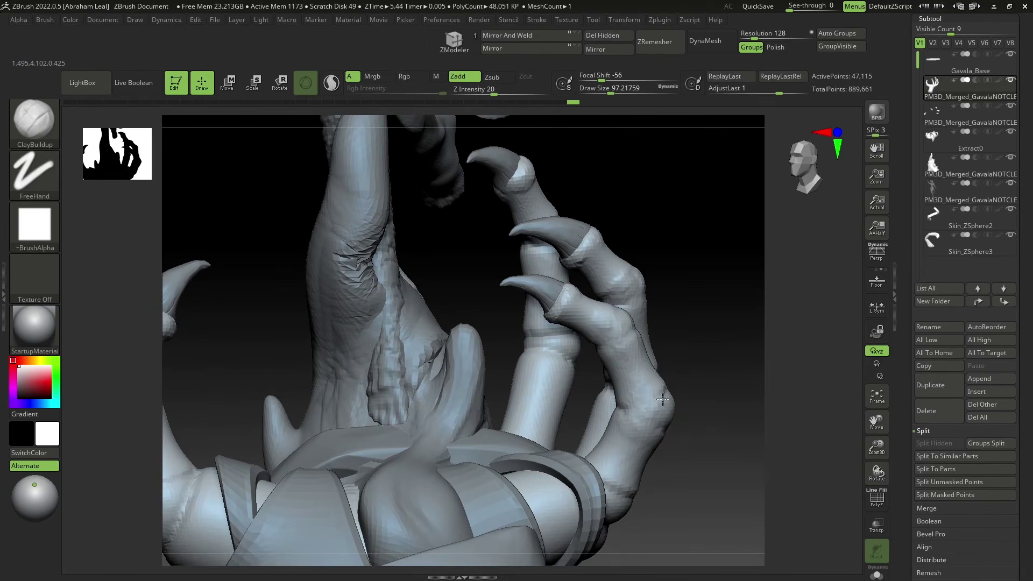
Step: Bulk up the little finger's lower joint and knuckle with ClayBuildup strokes
left_click_drag(624, 499, 620, 486)
left_click_drag(694, 490, 648, 482)
right_click_drag(744, 423, 643, 440)
mouse_move(631, 435)
left_mouse_down()
mouse_move(665, 457)
mouse_move(685, 422)
mouse_move(678, 397)
left_mouse_up()
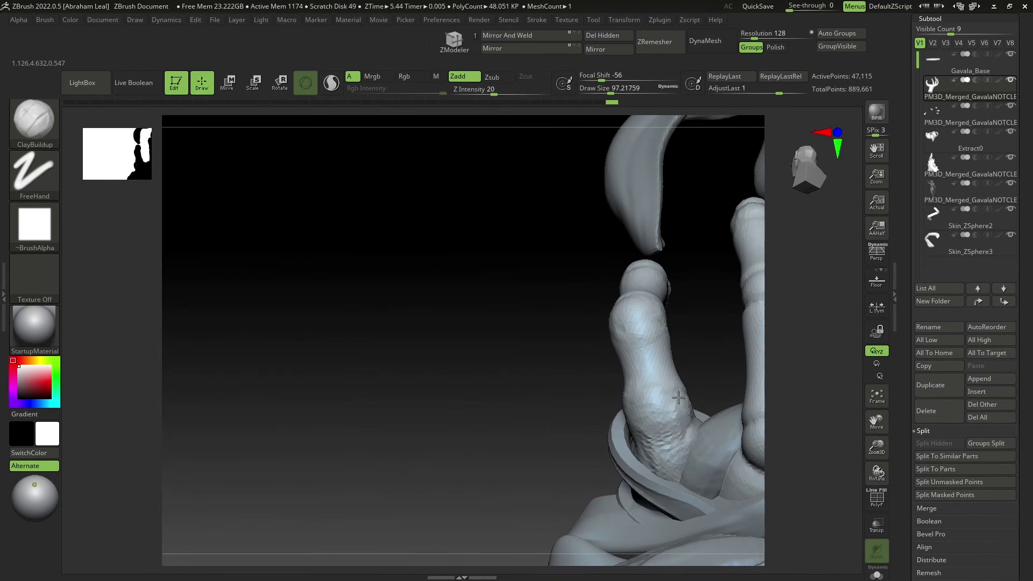
Step: Build up the ring finger's knuckle and lower bone with rough ClayBuildup strokes
right_click_drag(672, 461, 651, 385)
right_click_drag(806, 355, 718, 317, "alt")
mouse_move(704, 435)
left_mouse_down("alt")
mouse_move(699, 470)
mouse_move(714, 465)
left_mouse_up("alt")
right_click_drag(737, 457, 729, 357, "alt")
mouse_move(649, 379)
left_mouse_down("alt")
mouse_move(645, 394)
mouse_move(691, 414)
mouse_move(713, 397)
left_mouse_up("alt")
mouse_move(733, 404)
right_mouse_down()
mouse_move(662, 290)
mouse_move(645, 293)
right_mouse_up()
left_click_drag(729, 397, 737, 379)
left_click_drag(716, 420, 731, 369)
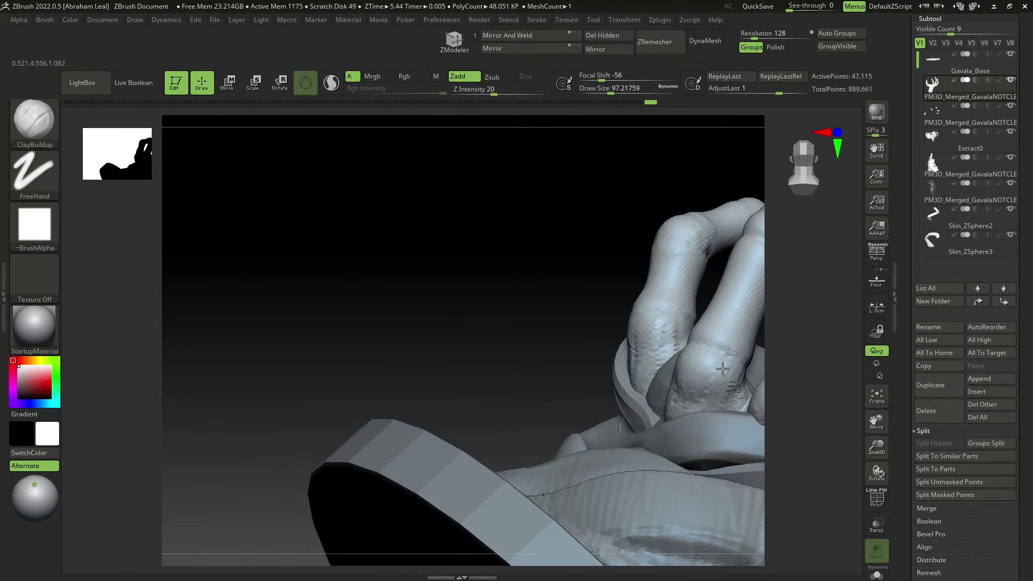
Step: Hide all subtools except the hand and its claws to expose the back of the hand
right_click_drag(618, 321, 463, 342, "alt")
right_click_drag(711, 284, 830, 317)
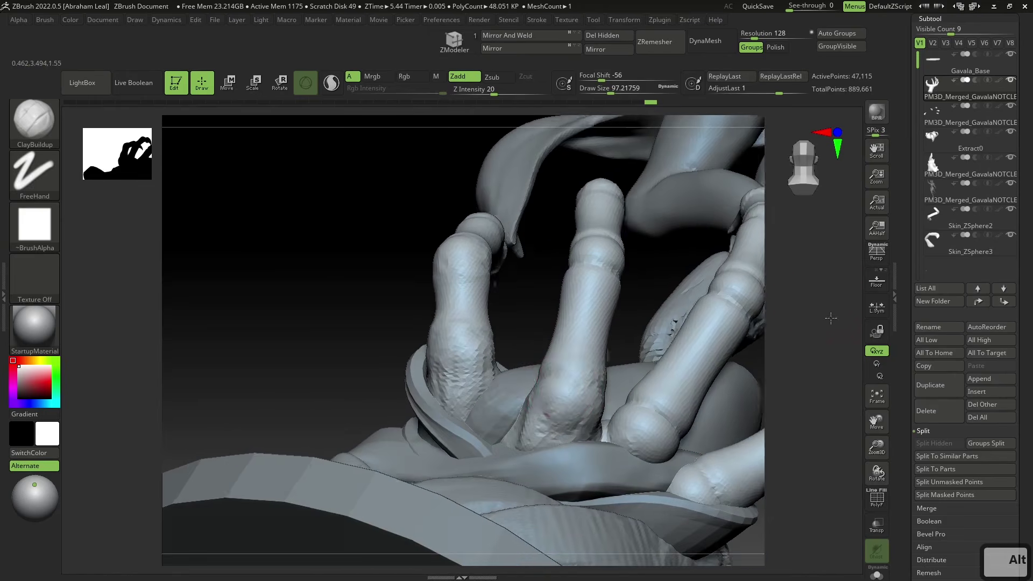
right_click_drag(572, 378, 595, 345)
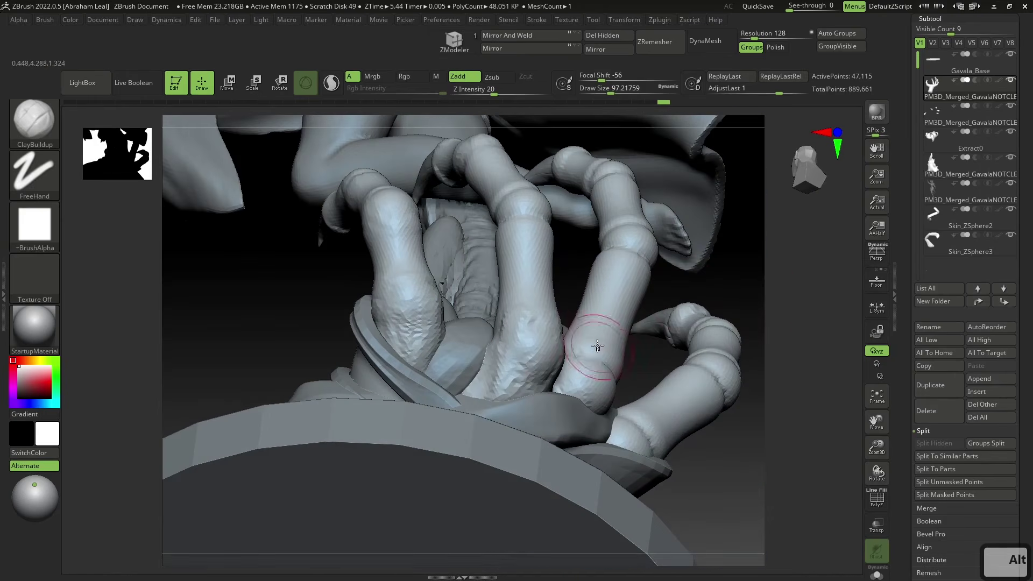
right_click_drag(708, 266, 602, 371, "alt")
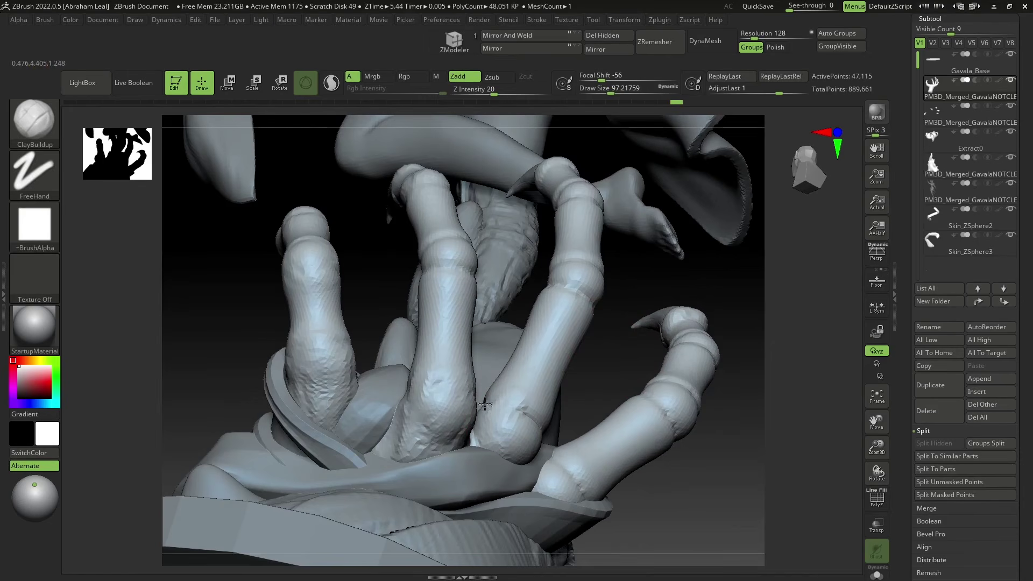
left_click(1011, 82, "shift")
left_click(1011, 105)
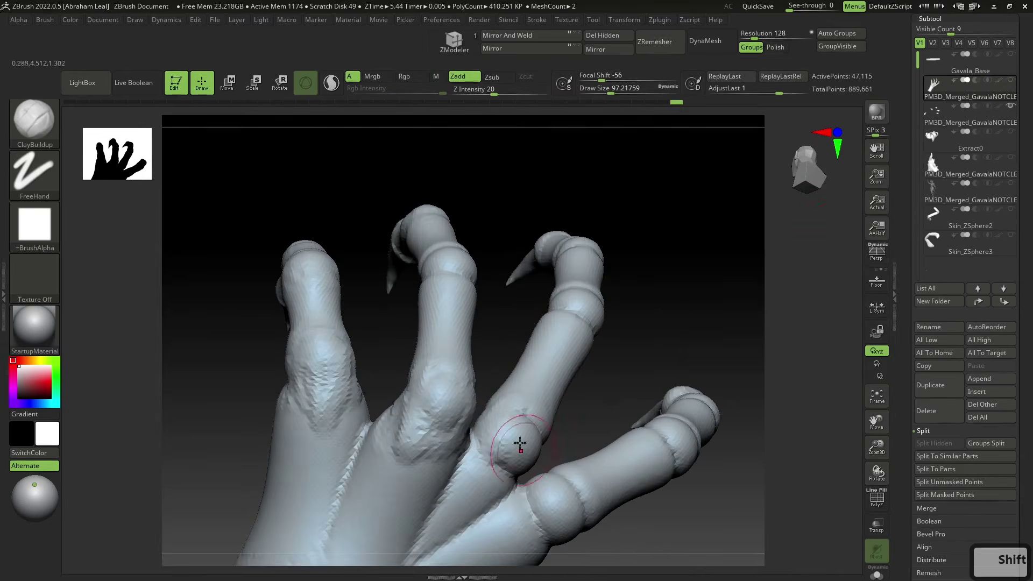
Step: Build up the middle and index finger knuckles and blend them into the back of the hand
mouse_move(471, 493)
left_mouse_down()
mouse_move(491, 476)
mouse_move(503, 487)
left_mouse_up()
mouse_move(509, 479)
right_mouse_down()
mouse_move(569, 408)
mouse_move(530, 382)
mouse_move(549, 355)
right_mouse_up()
mouse_move(544, 390)
left_mouse_down()
mouse_move(518, 423)
mouse_move(537, 475)
left_mouse_up()
mouse_move(592, 477)
right_mouse_down()
mouse_move(619, 480)
mouse_move(597, 449)
right_mouse_up()
mouse_move(530, 439)
left_mouse_down()
mouse_move(554, 465)
mouse_move(575, 457)
mouse_move(539, 436)
mouse_move(525, 473)
left_mouse_up()
right_click_drag(591, 510, 582, 441, "alt")
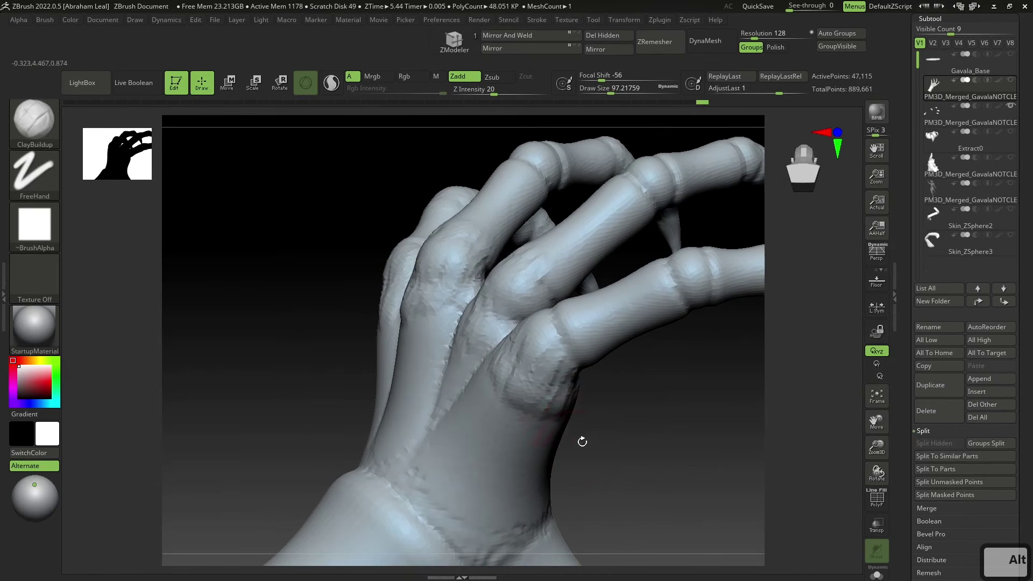
Step: Add more clay to the index finger's knuckle and the bone just above it
left_click_drag(546, 351, 557, 325)
mouse_move(645, 388)
right_mouse_down()
mouse_move(622, 431)
mouse_move(627, 406)
right_mouse_up()
left_click_drag(581, 339, 560, 313)
mouse_move(650, 338)
right_mouse_down("alt")
mouse_move(639, 395)
mouse_move(632, 371)
right_mouse_up("alt")
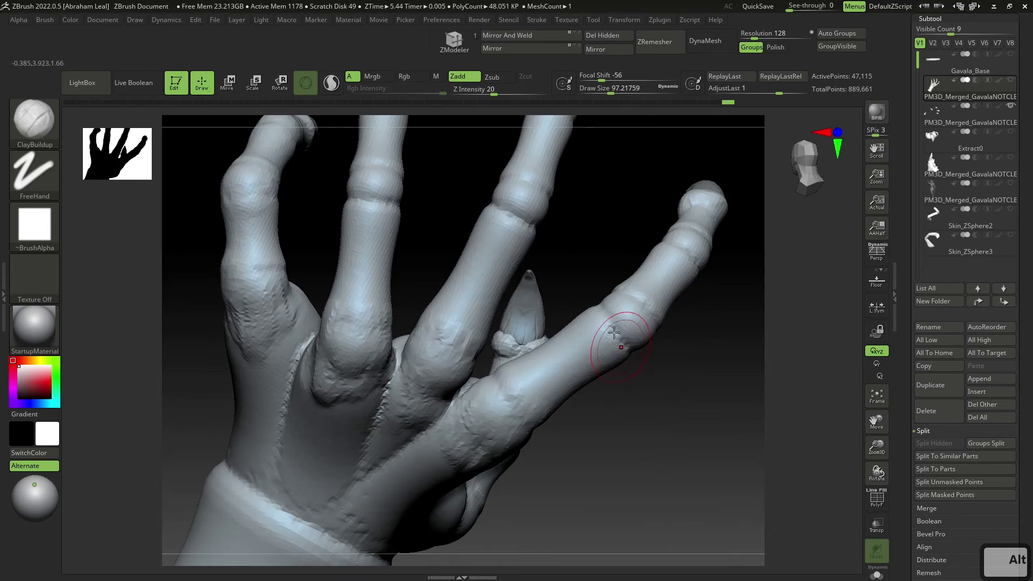
right_click_drag(673, 334, 642, 334)
right_click_drag(703, 347, 729, 428, "alt")
Step: Sculpt the finger joints and knuckle transitions with additive and carving ClayBuildup strokes
mouse_move(467, 373)
left_mouse_down("alt")
mouse_move(493, 386)
mouse_move(484, 379)
left_mouse_up("alt")
mouse_move(540, 369)
right_mouse_down("alt")
mouse_move(548, 397)
mouse_move(635, 415)
right_mouse_up("alt")
mouse_move(417, 430)
left_mouse_down("alt")
mouse_move(452, 445)
mouse_move(422, 435)
left_mouse_up("alt")
right_click_drag(560, 484, 508, 476)
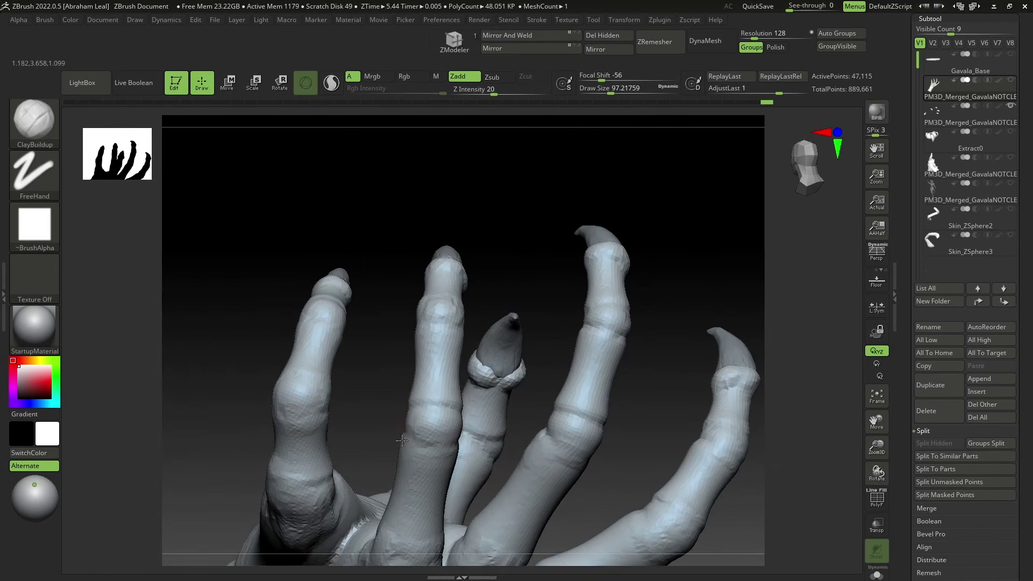
right_click_drag(544, 409, 452, 408)
mouse_move(452, 409)
left_mouse_down()
mouse_move(461, 437)
mouse_move(472, 412)
left_mouse_up()
right_click_drag(502, 411, 507, 409)
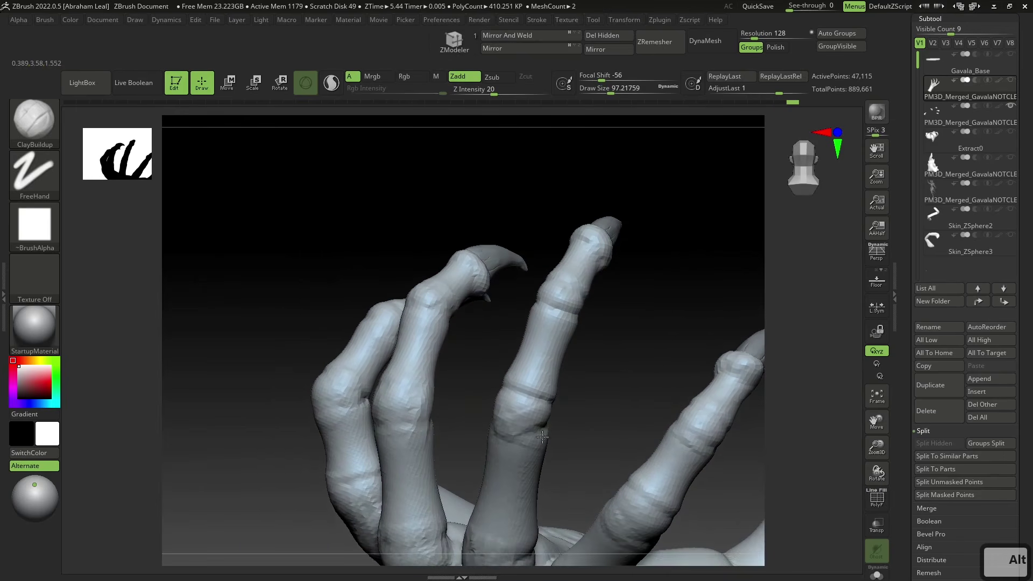
Step: Blend and carve the joints along the back of the fingers with ClayBuildup
right_click_drag(580, 375, 547, 343)
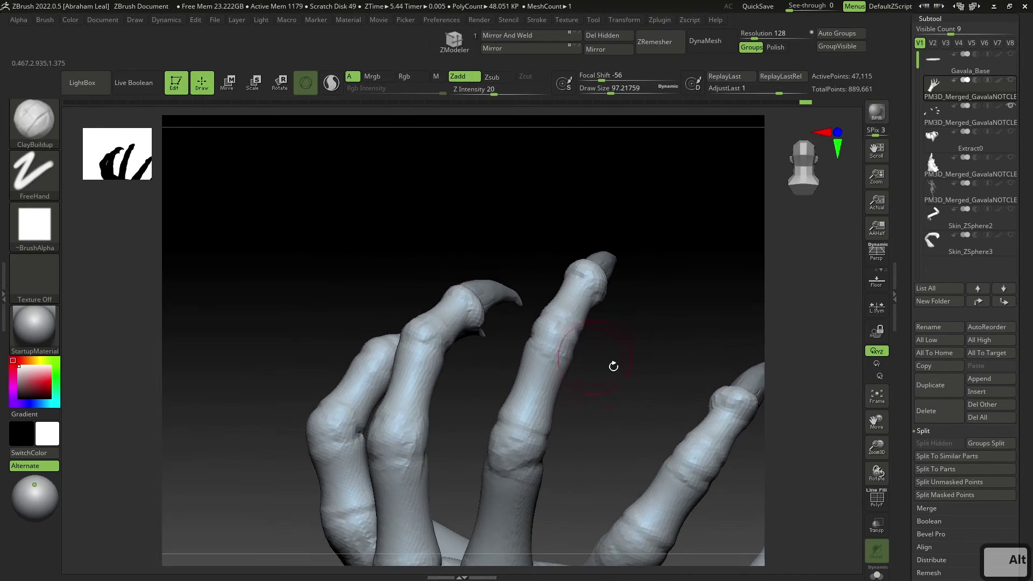
right_click_drag(613, 366, 605, 440)
mouse_move(565, 502)
right_mouse_down()
mouse_move(612, 484)
mouse_move(571, 466)
mouse_move(602, 459)
mouse_move(503, 418)
right_mouse_up()
right_click_drag(658, 427, 482, 410, "alt")
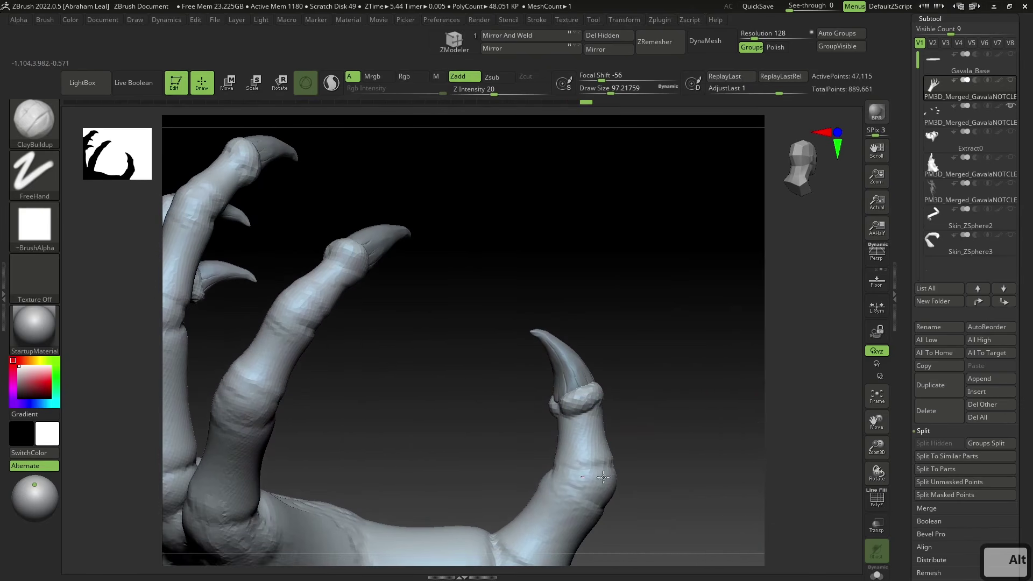
Step: Sculpt the thumb's joints and the transition from its base into the palm with additive and carving strokes
mouse_move(660, 461)
right_mouse_down()
mouse_move(596, 465)
mouse_move(598, 413)
right_mouse_up()
right_click_drag(631, 479, 604, 404, "alt")
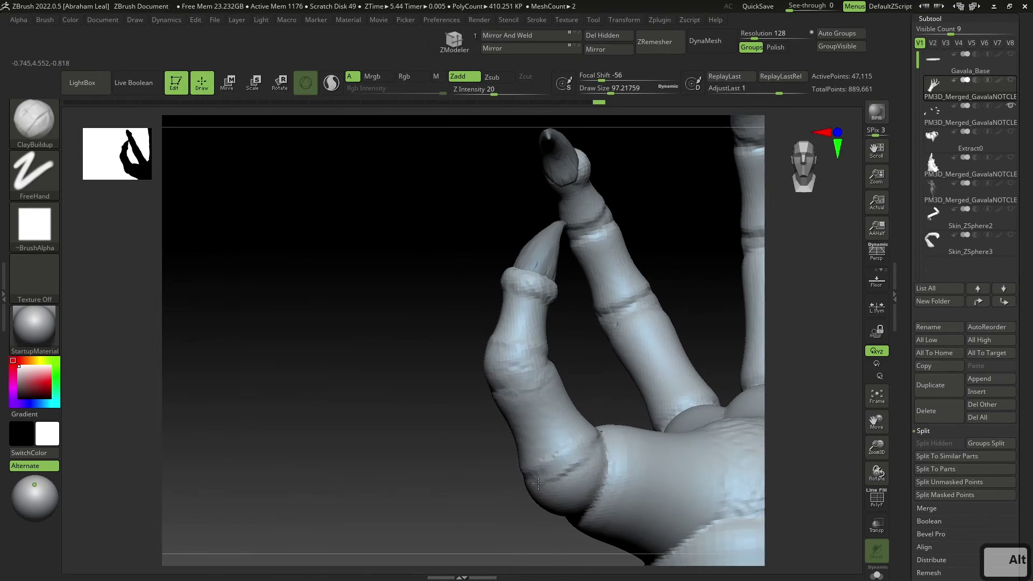
left_click_drag(572, 523, 605, 437, "alt")
mouse_move(615, 456)
right_mouse_down()
mouse_move(578, 488)
mouse_move(523, 475)
right_mouse_up()
mouse_move(525, 492)
left_mouse_down()
mouse_move(582, 517)
mouse_move(560, 504)
left_mouse_up()
mouse_move(559, 523)
right_mouse_down("alt")
mouse_move(625, 415)
mouse_move(519, 537)
mouse_move(480, 495)
right_mouse_up("alt")
mouse_move(614, 346)
right_mouse_down("alt")
mouse_move(574, 413)
mouse_move(565, 461)
right_mouse_up("alt")
mouse_move(541, 425)
left_mouse_down("alt")
mouse_move(532, 412)
mouse_move(534, 422)
left_mouse_up("alt")
Step: Set the draw size to about 108 and sculpt the finger segment just beneath the claw with additive and carving strokes
key("space")
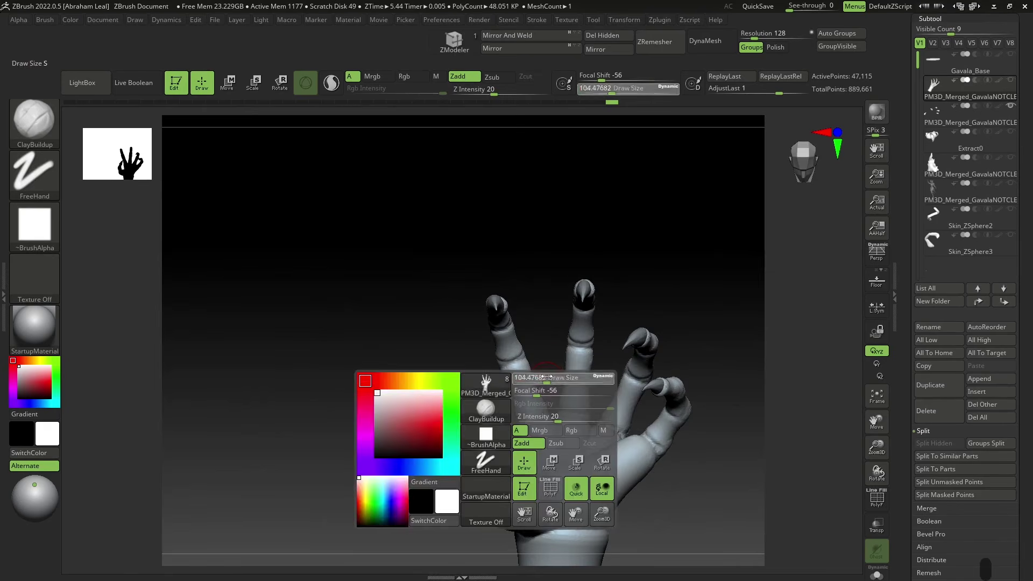
right_click_drag(534, 422, 530, 357)
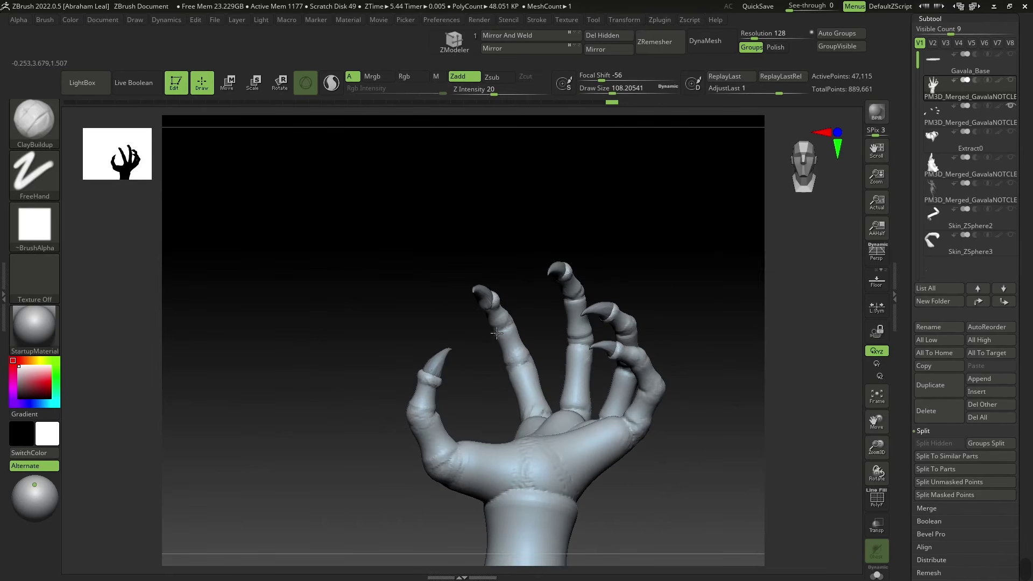
right_click_drag(525, 316, 503, 358, "alt")
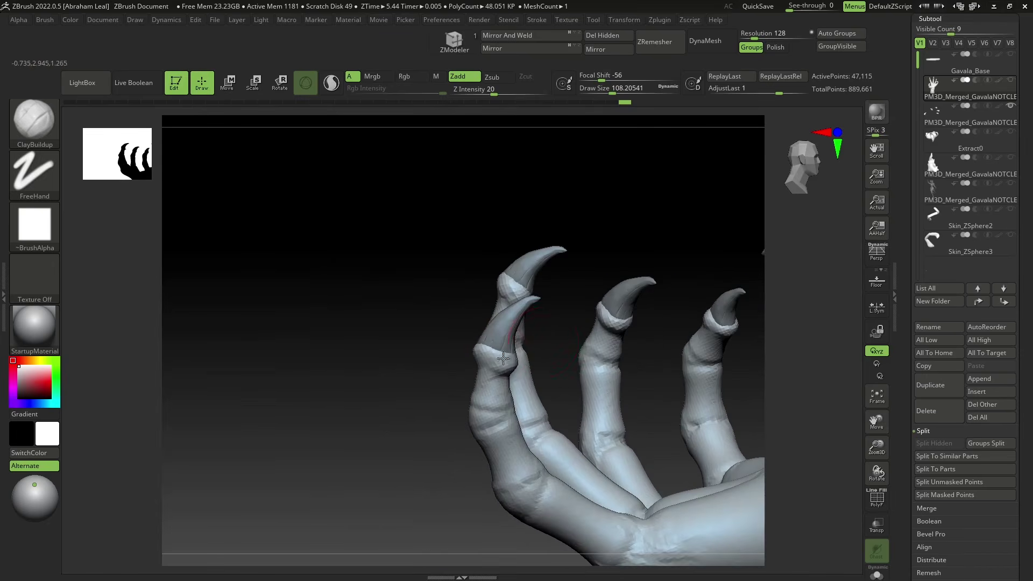
right_click_drag(686, 249, 484, 392)
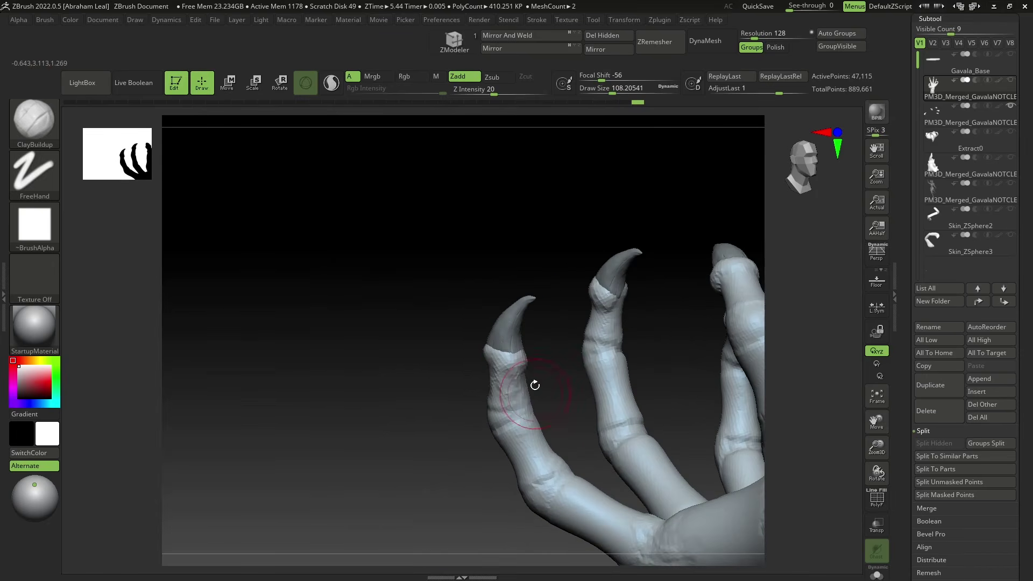
left_click_drag(527, 368, 524, 404)
right_click_drag(565, 376, 521, 366)
left_click_drag(522, 365, 522, 388, "alt")
mouse_move(554, 376)
right_mouse_down()
mouse_move(505, 345)
mouse_move(468, 355)
right_mouse_up()
Step: Reduce the draw size to about 71 and sculpt the upper segments and joints of the neighbouring fingers
key("[")
mouse_move(555, 387)
left_mouse_down("alt")
mouse_move(559, 411)
mouse_move(551, 392)
mouse_move(553, 412)
mouse_move(715, 262)
mouse_move(644, 273)
left_mouse_up("alt")
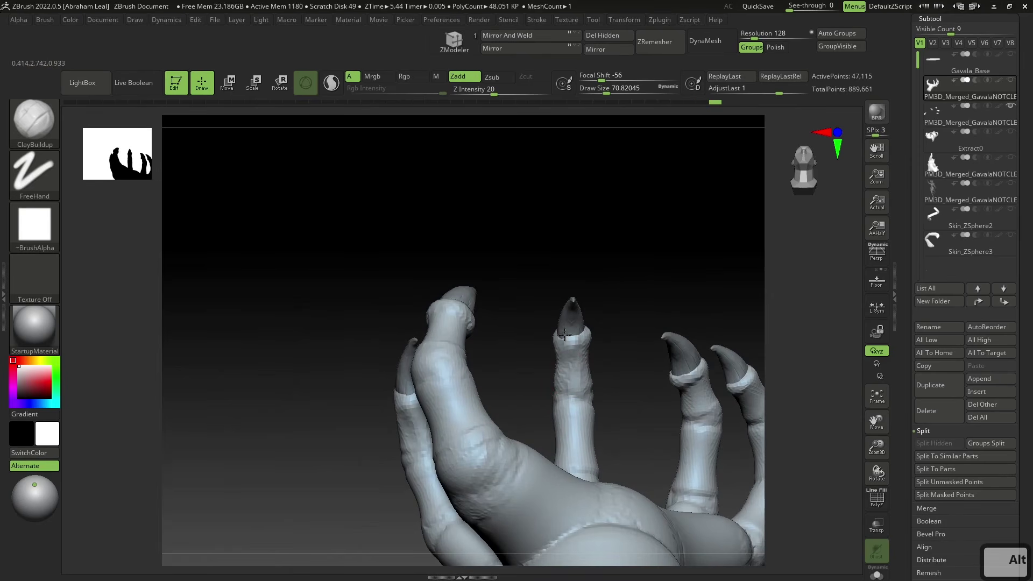
left_click_drag(618, 372, 646, 343)
left_click_drag(751, 334, 699, 388)
Step: Set the draw size to about 128 and remesh the hand with DynaMesh at resolution 128
key("space")
left_click_drag(539, 374, 547, 373)
right_click_drag(546, 371, 536, 384)
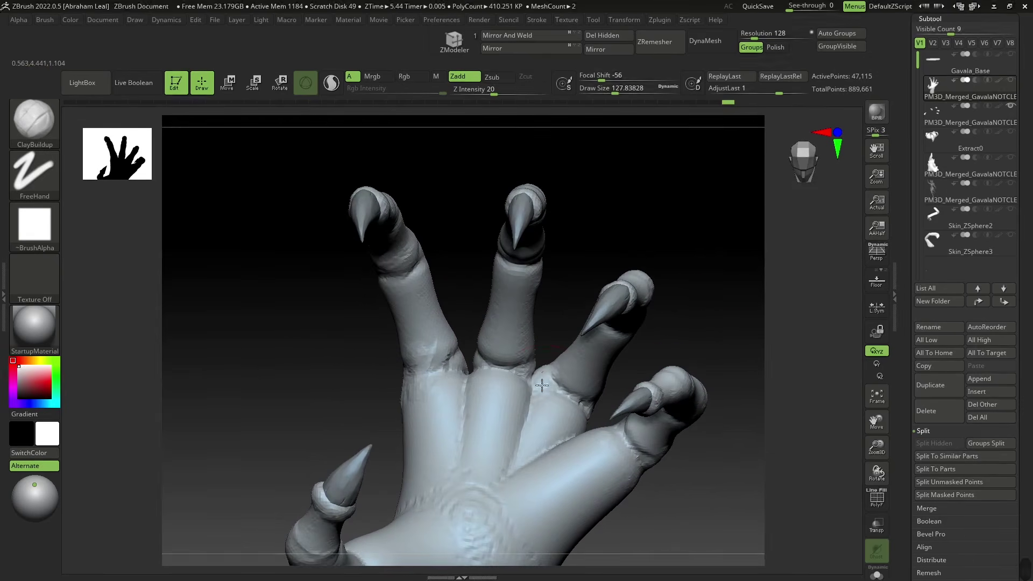
key("ctrl")
key("ctrl")
left_click(705, 40)
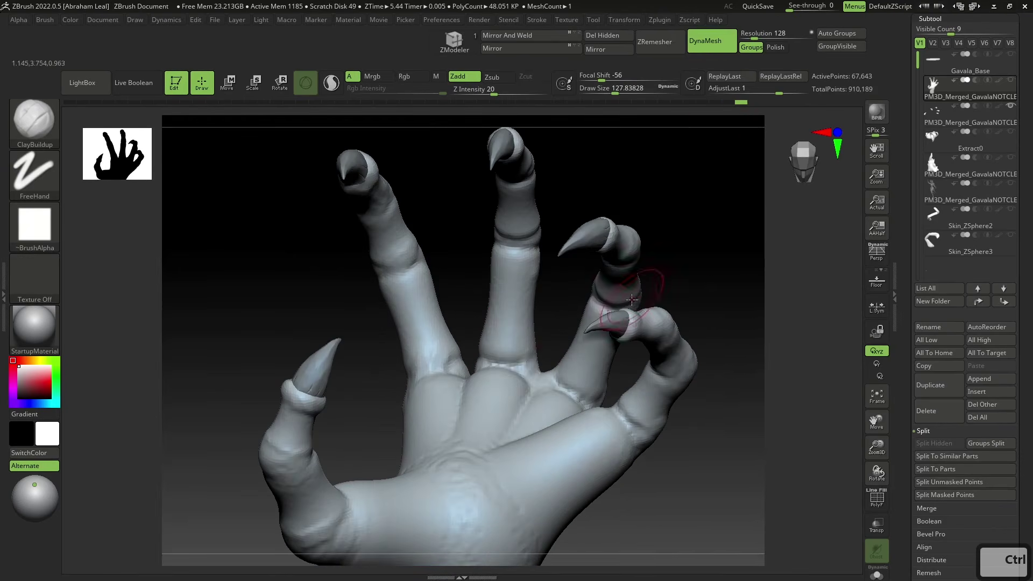
Step: Work over the palm's surface below the fingers with ClayBuildup strokes
right_click_drag(479, 329, 499, 384)
mouse_move(576, 460)
left_mouse_down()
mouse_move(540, 467)
mouse_move(533, 487)
left_mouse_up()
mouse_move(653, 512)
right_mouse_down("alt")
mouse_move(627, 470)
mouse_move(667, 464)
mouse_move(667, 487)
mouse_move(683, 421)
right_mouse_up("alt")
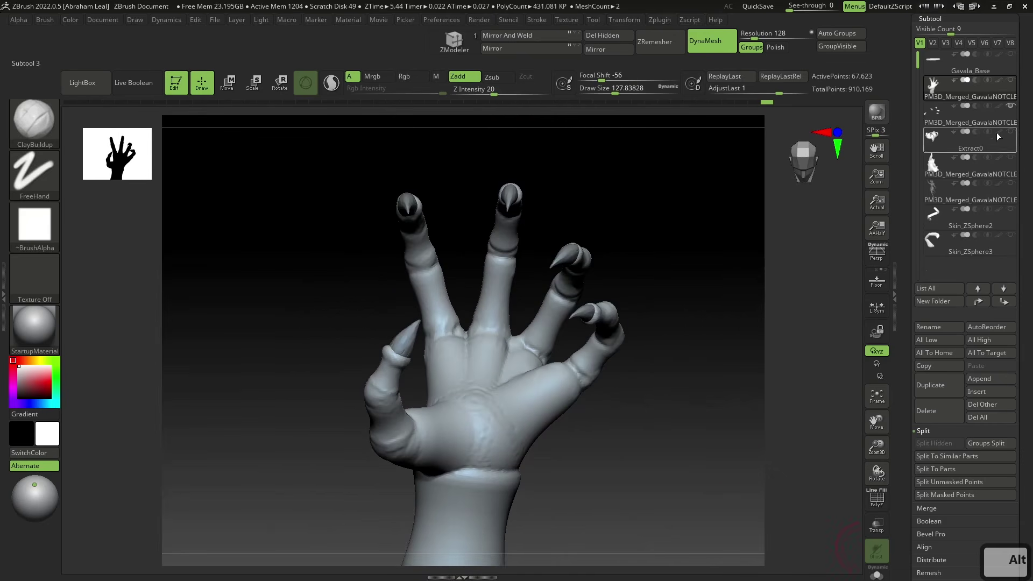
Step: Show all subtools again and build up the thumb's base above its cuff
left_click(1011, 82, "shift")
mouse_move(679, 323)
right_mouse_down()
mouse_move(676, 296)
mouse_move(687, 293)
mouse_move(690, 341)
mouse_move(742, 263)
mouse_move(662, 279)
mouse_move(735, 249)
right_mouse_up()
right_click_drag(751, 209, 683, 299, "alt")
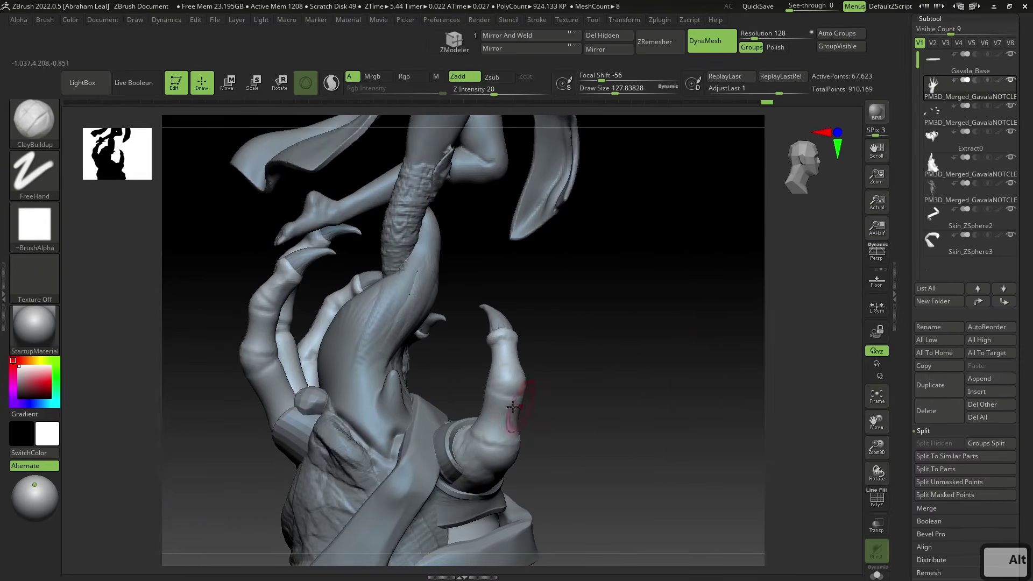
right_click_drag(494, 484, 451, 484, "alt")
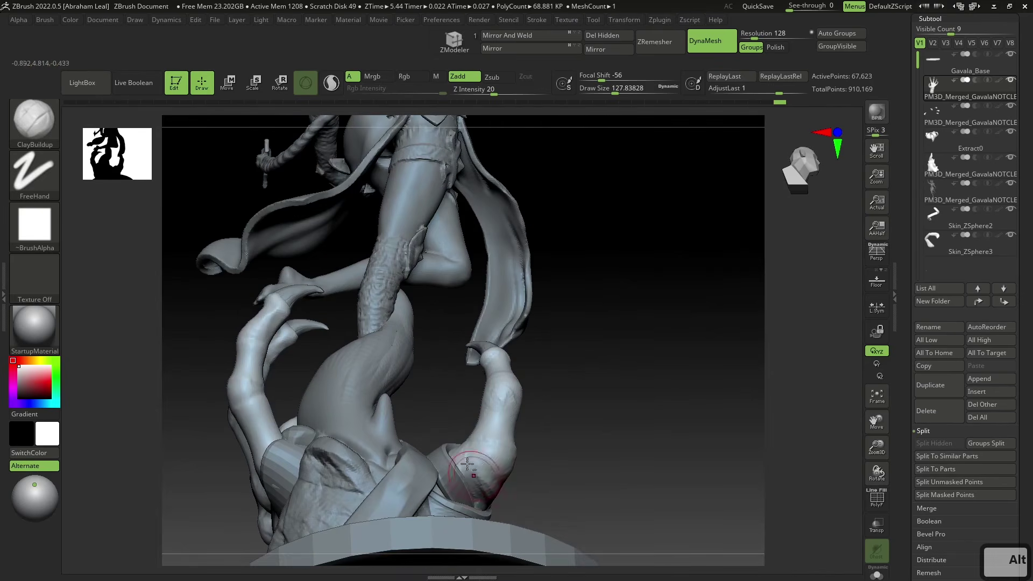
mouse_move(541, 493)
right_mouse_down("alt")
mouse_move(472, 486)
mouse_move(581, 544)
mouse_move(556, 521)
right_mouse_up("alt")
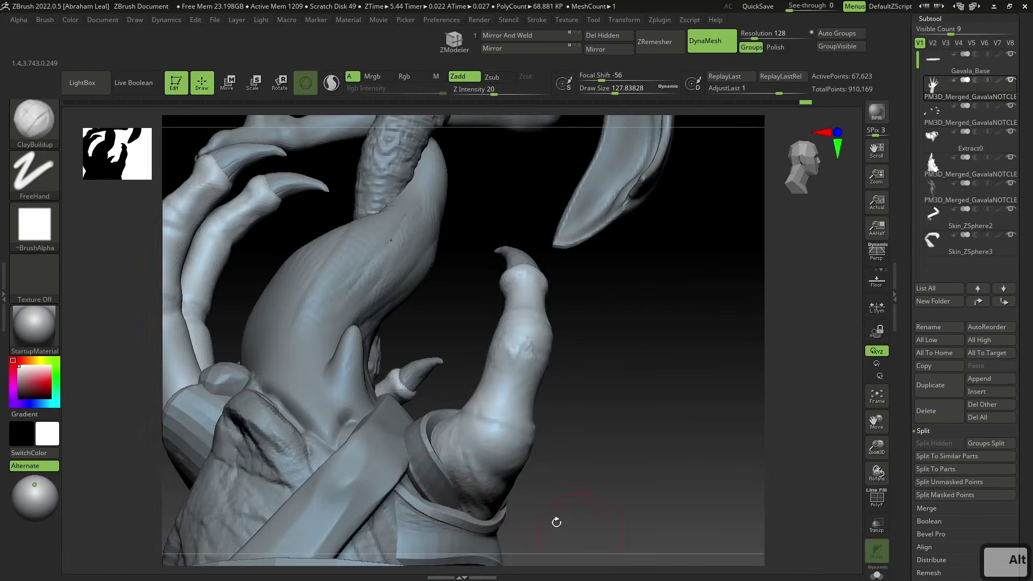
Step: Reshape the Extract0 cuff around the thumb's base using the Move brush with focal shift 3 and draw size about 257
left_click(474, 491, "alt")
right_click_drag(503, 486, 486, 458)
key("b")
key("m")
key("v")
key("space")
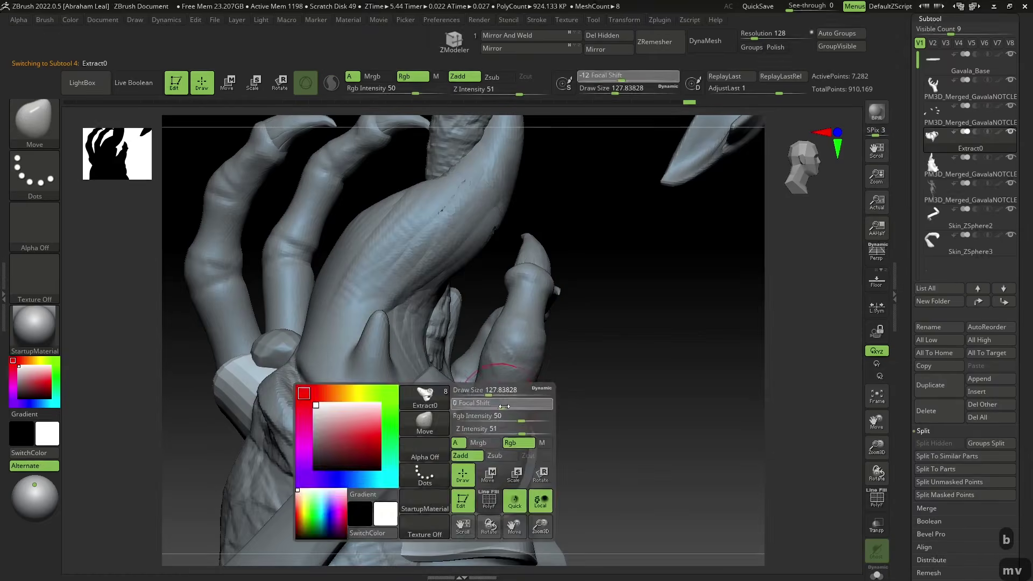
key("space")
left_click_drag(480, 392, 494, 393)
right_click_drag(492, 406, 454, 506)
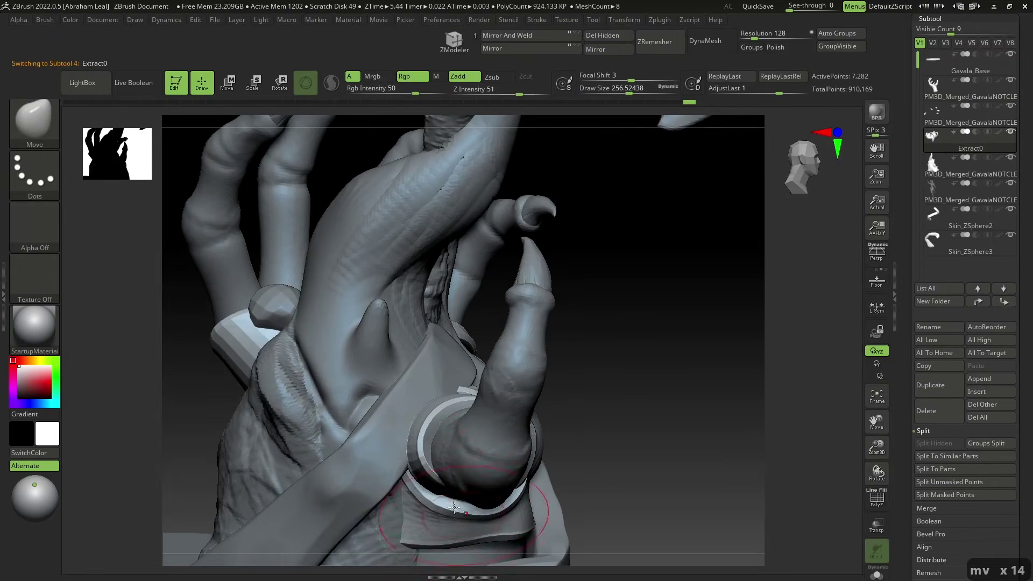
left_click_drag(446, 507, 473, 501)
right_click_drag(521, 476, 460, 495)
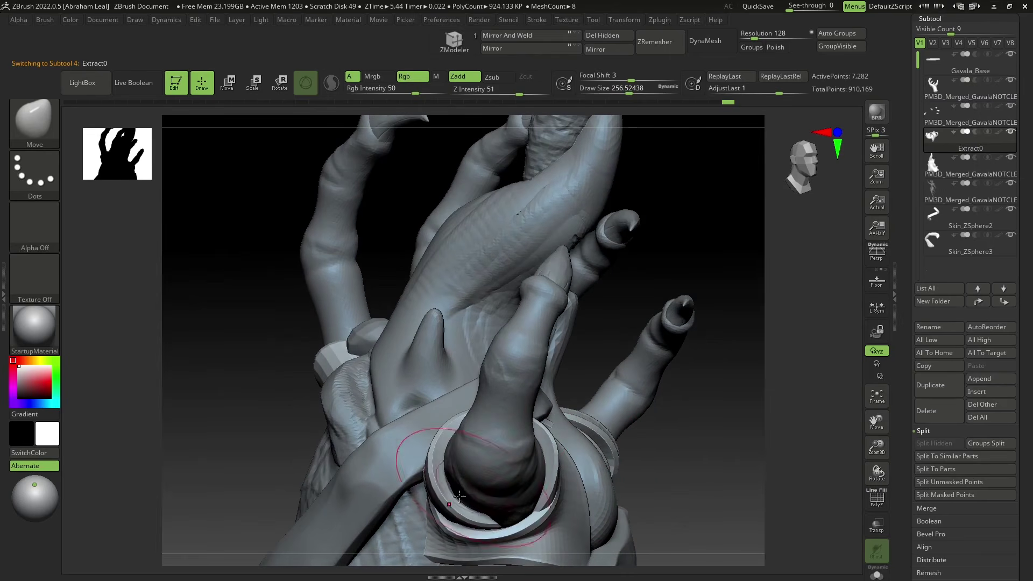
Step: Sculpt the hand's thumb base inside the cuff using ClayBuildup with draw size about 101 and Z intensity 27
mouse_move(583, 463)
right_mouse_down("alt")
mouse_move(675, 445)
mouse_move(581, 497)
mouse_move(565, 457)
right_mouse_up("alt")
left_click(489, 454, "alt")
key("b")
key("c")
key("b")
key("space")
left_click_drag(458, 428, 438, 390)
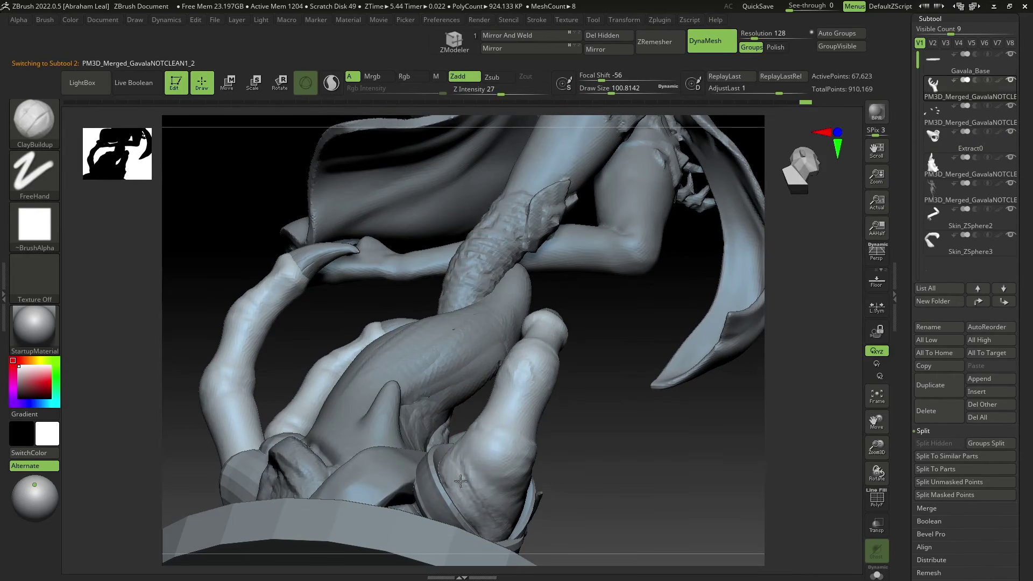
key("alt")
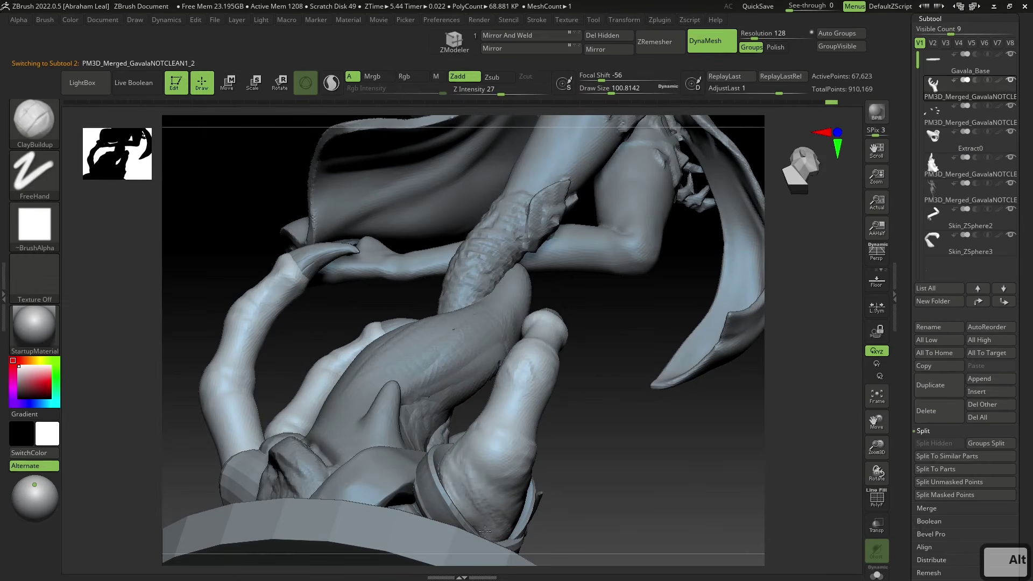
left_click_drag(569, 543, 595, 422, "alt")
mouse_move(683, 436)
left_mouse_down("alt")
mouse_move(648, 429)
mouse_move(626, 409)
mouse_move(619, 417)
left_mouse_up("alt")
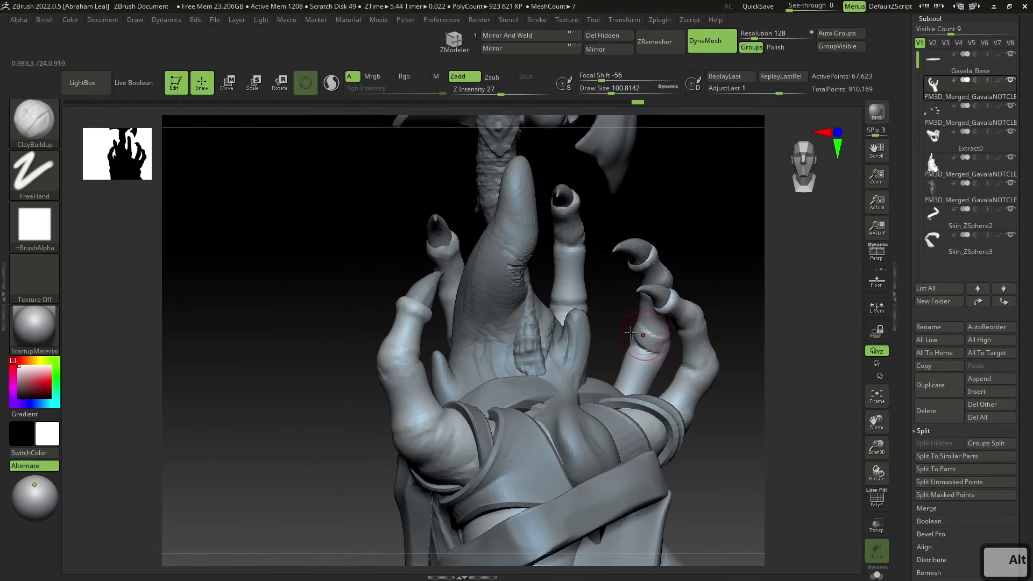
Step: Add and carve bony forms on the palm side of the ring and little fingers
left_click_drag(650, 334, 637, 351)
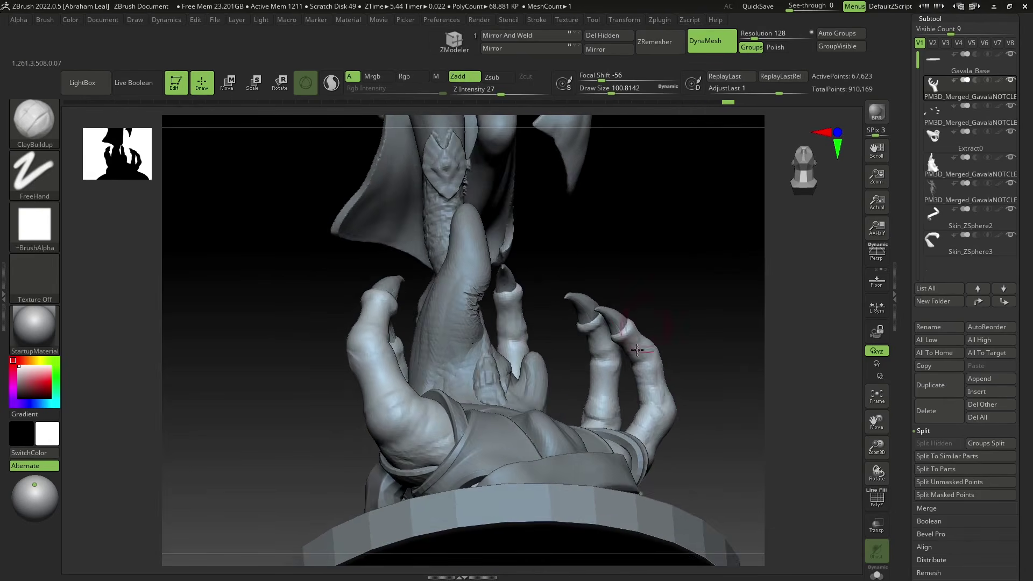
right_click_drag(633, 328, 578, 437)
right_click_drag(721, 389, 575, 421, "alt")
mouse_move(579, 398)
left_mouse_down("alt")
mouse_move(566, 400)
mouse_move(565, 454)
mouse_move(584, 448)
left_mouse_up("alt")
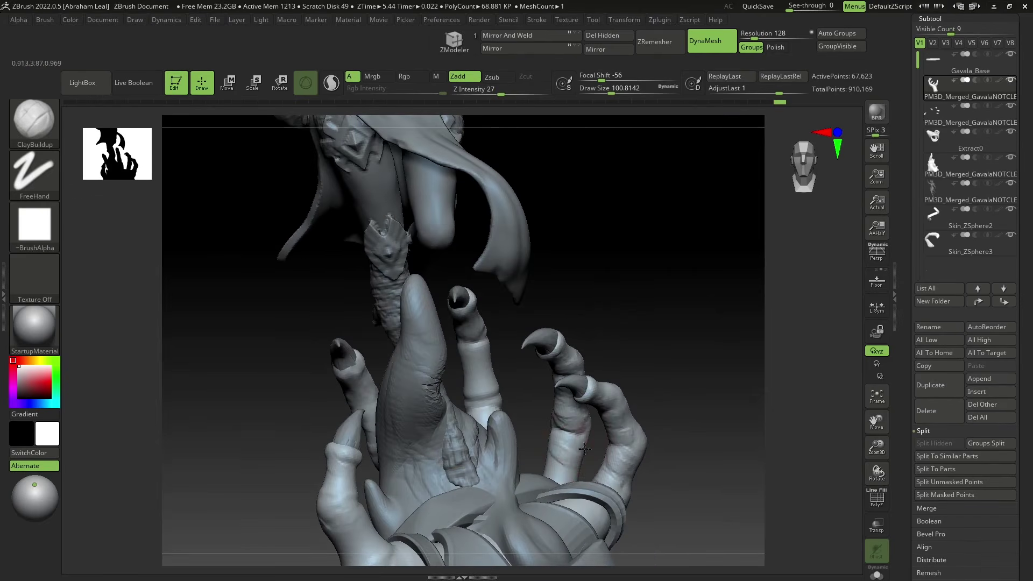
Step: Refine the palm-side joints of the middle finger and the segments of its neighbours
right_click_drag(554, 454, 481, 353)
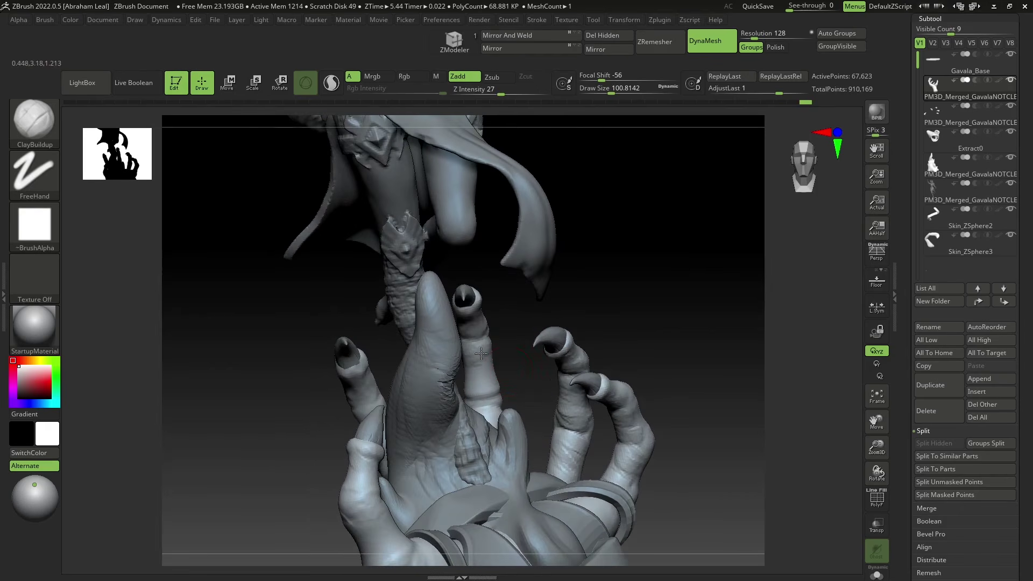
right_click_drag(490, 402, 524, 341)
left_click_drag(568, 372, 561, 419, "alt")
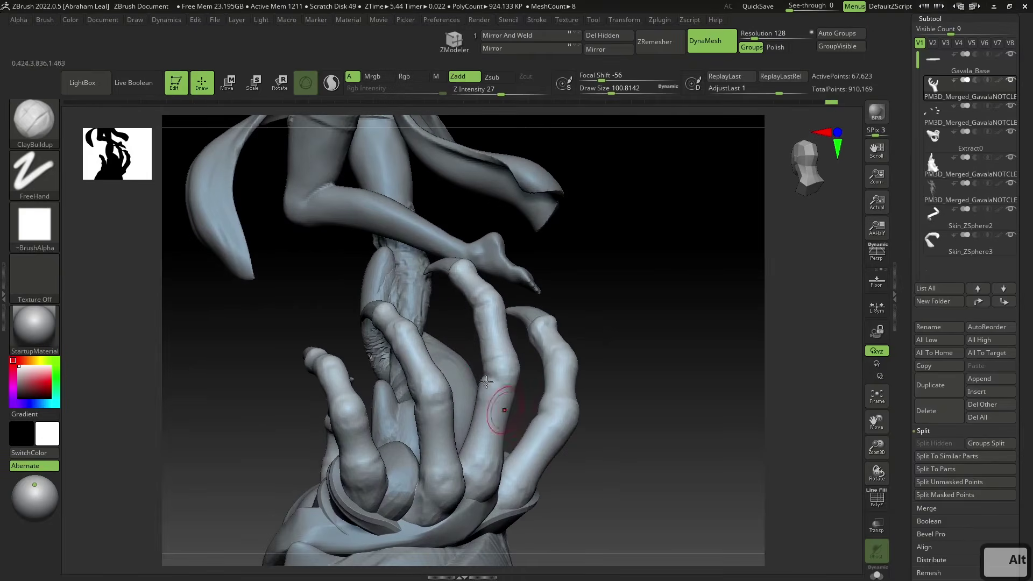
Step: Carve initial creases around the fingertips using the DamStandard brush with draw size about 51
key("b")
key("d")
key("s")
key("space")
left_click_drag(482, 354, 474, 354)
mouse_move(594, 254)
left_mouse_down("alt")
mouse_move(618, 274)
mouse_move(494, 282)
left_mouse_up("alt")
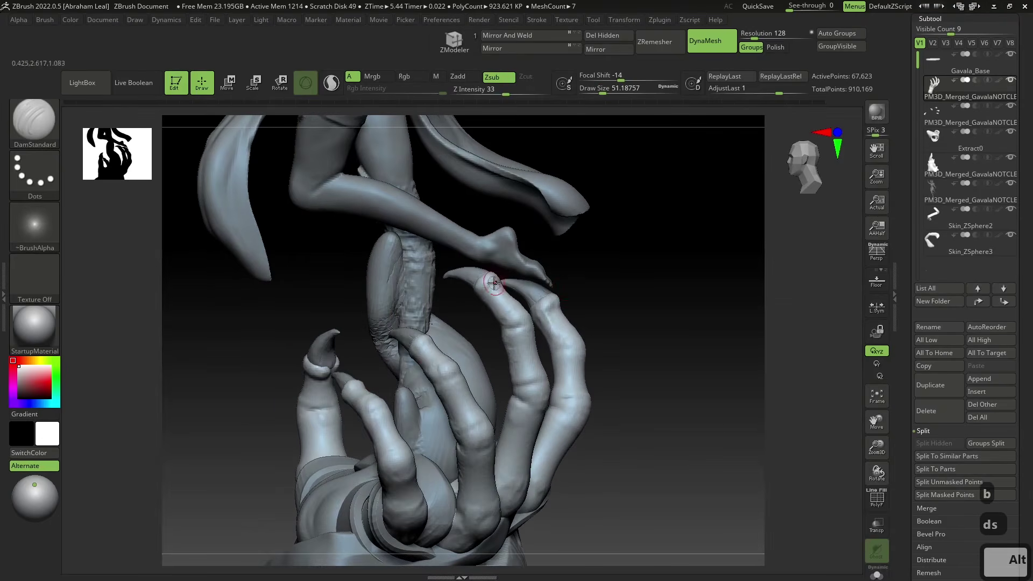
left_click_drag(642, 238, 592, 290)
Step: Reduce the DamStandard draw size to about 33 and carve wrinkles into the first finger knuckles
key("space")
left_click_drag(448, 355, 440, 355)
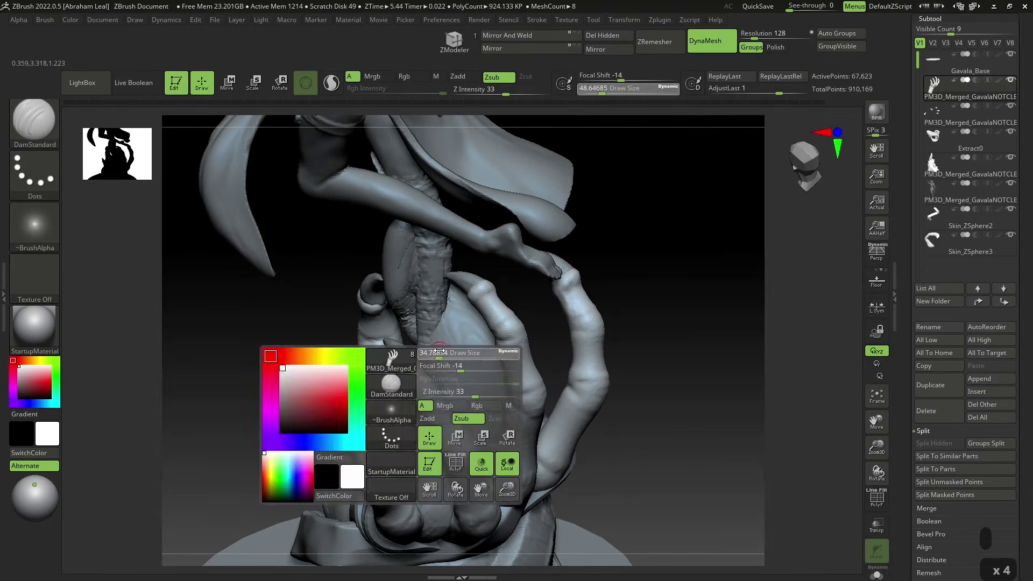
left_click_drag(435, 394, 427, 399)
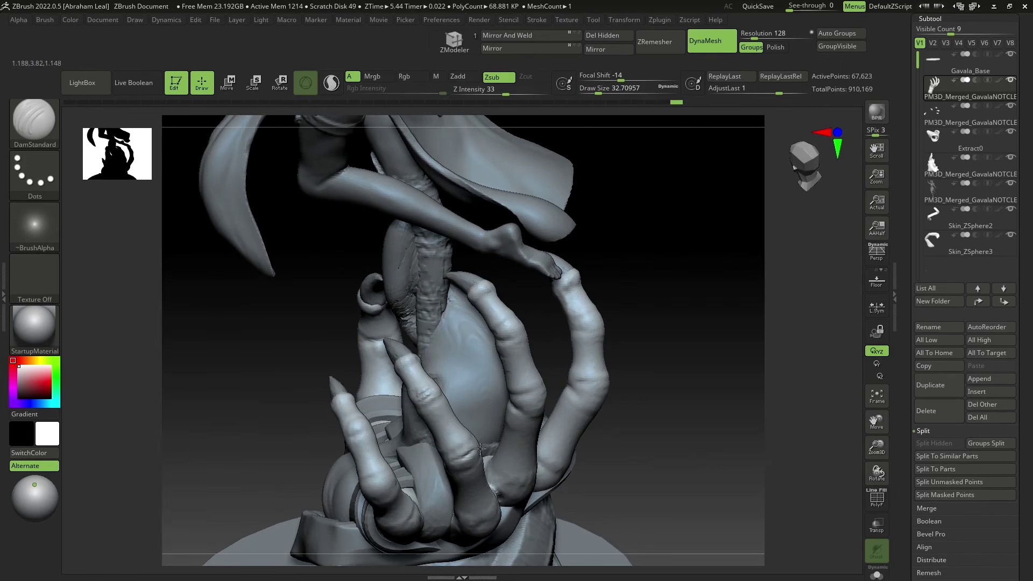
left_click_drag(585, 502, 497, 447)
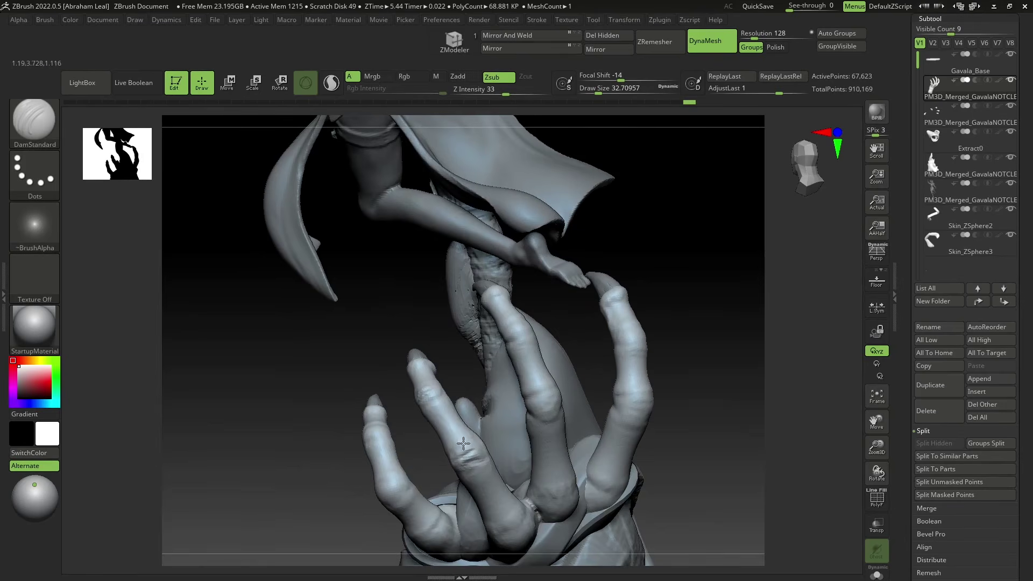
Step: Carve fine skin creases across the knuckles and upper joints of the remaining fingers
right_click_drag(456, 472, 536, 422)
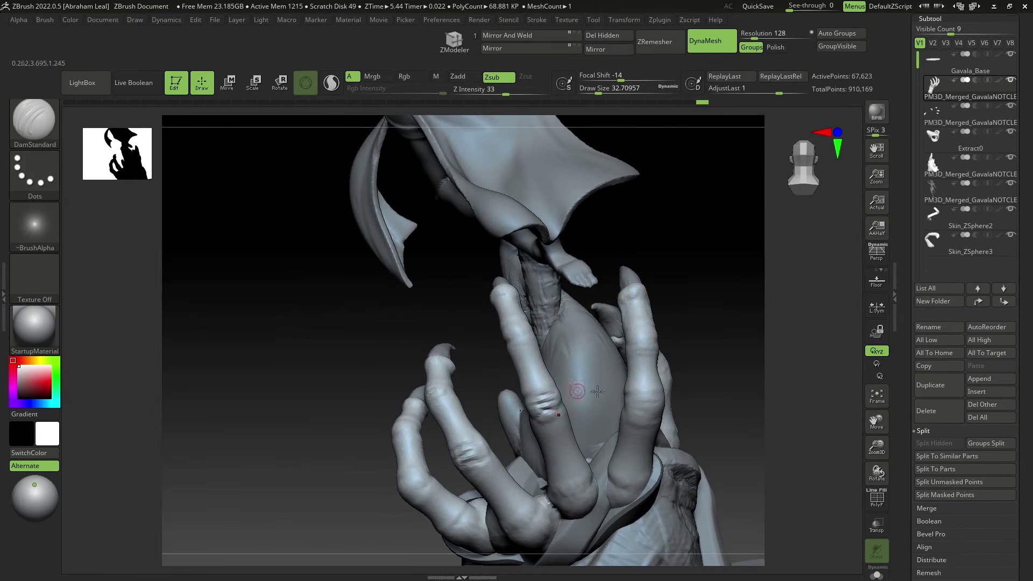
right_click_drag(648, 411, 679, 405)
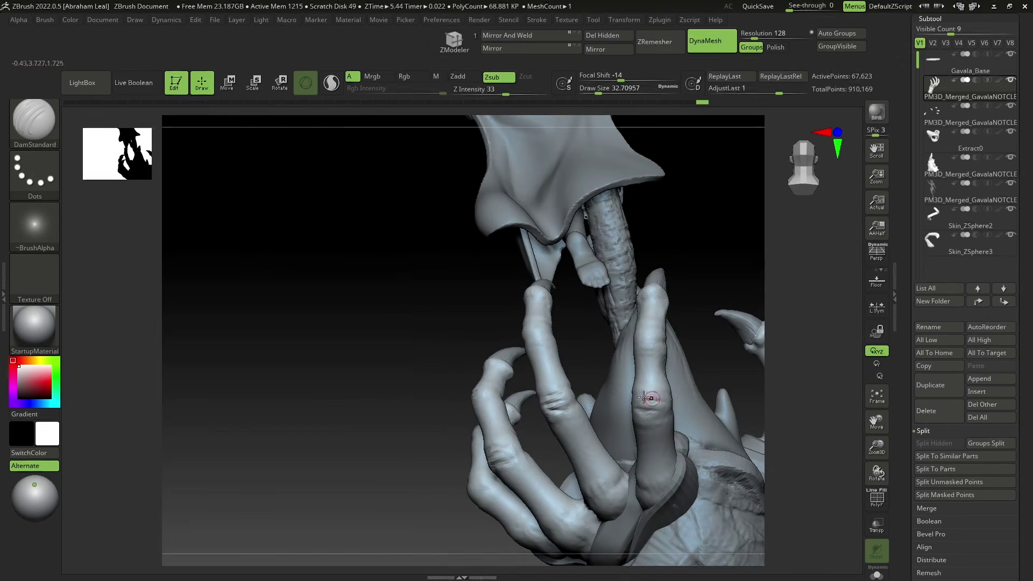
mouse_move(703, 287)
right_mouse_down()
mouse_move(634, 347)
mouse_move(703, 265)
mouse_move(659, 220)
right_mouse_up()
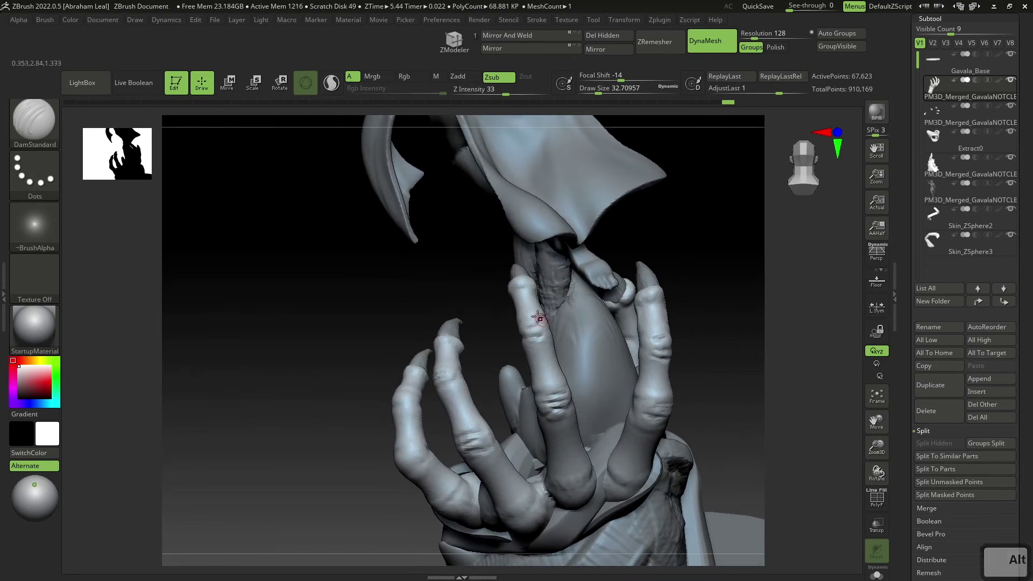
right_click_drag(531, 326, 492, 329)
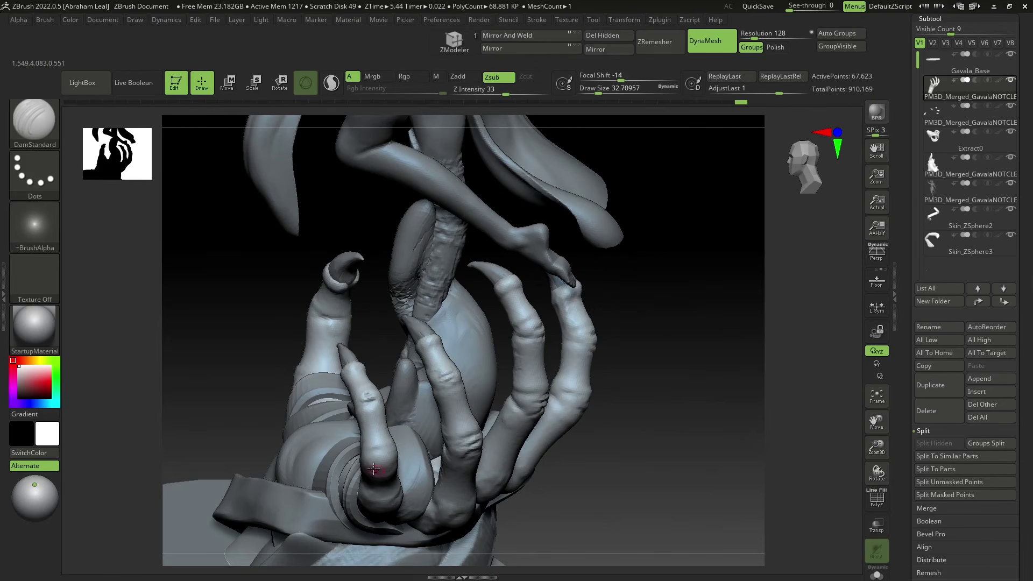
Step: Carve and raise crease lines around the thumb's lower joint with DamStandard
mouse_move(619, 409)
right_mouse_down("alt")
mouse_move(615, 362)
mouse_move(592, 348)
mouse_move(585, 404)
mouse_move(531, 367)
right_mouse_up("alt")
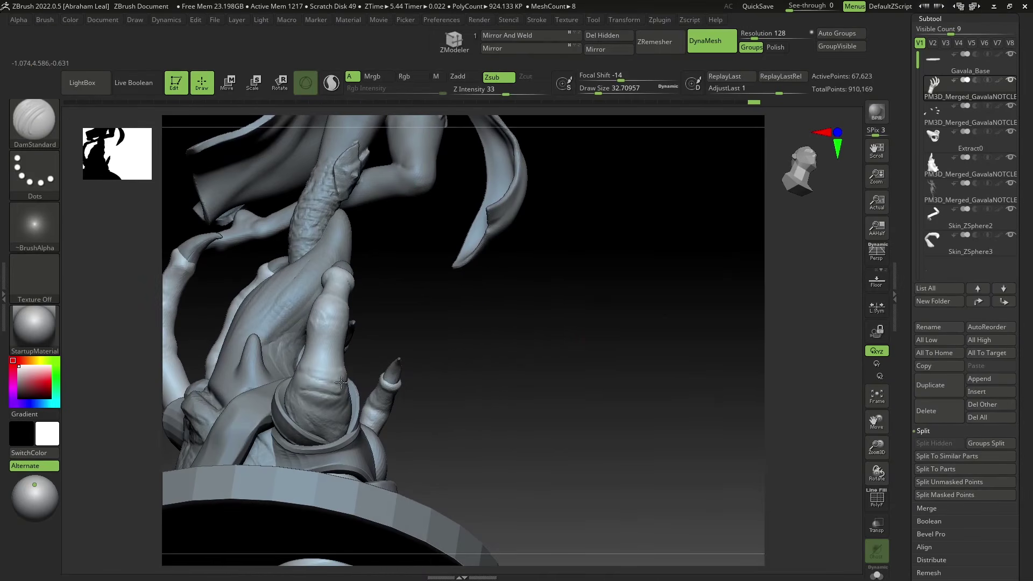
right_click_drag(429, 323, 449, 388, "alt")
left_click_drag(348, 388, 348, 375, "alt")
mouse_move(450, 387)
right_mouse_down("alt")
mouse_move(436, 371)
mouse_move(517, 434)
mouse_move(506, 362)
mouse_move(581, 393)
right_mouse_up("alt")
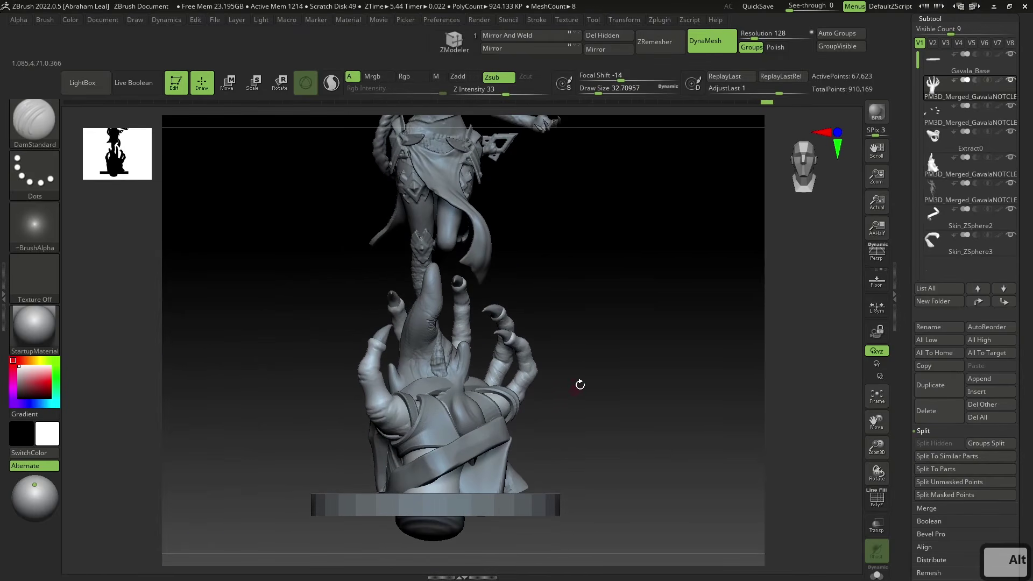
mouse_move(616, 361)
right_mouse_down("alt")
mouse_move(627, 415)
mouse_move(643, 396)
mouse_move(644, 413)
mouse_move(682, 260)
mouse_move(709, 292)
mouse_move(616, 385)
mouse_move(606, 428)
mouse_move(637, 413)
mouse_move(629, 427)
mouse_move(615, 373)
right_mouse_up("alt")
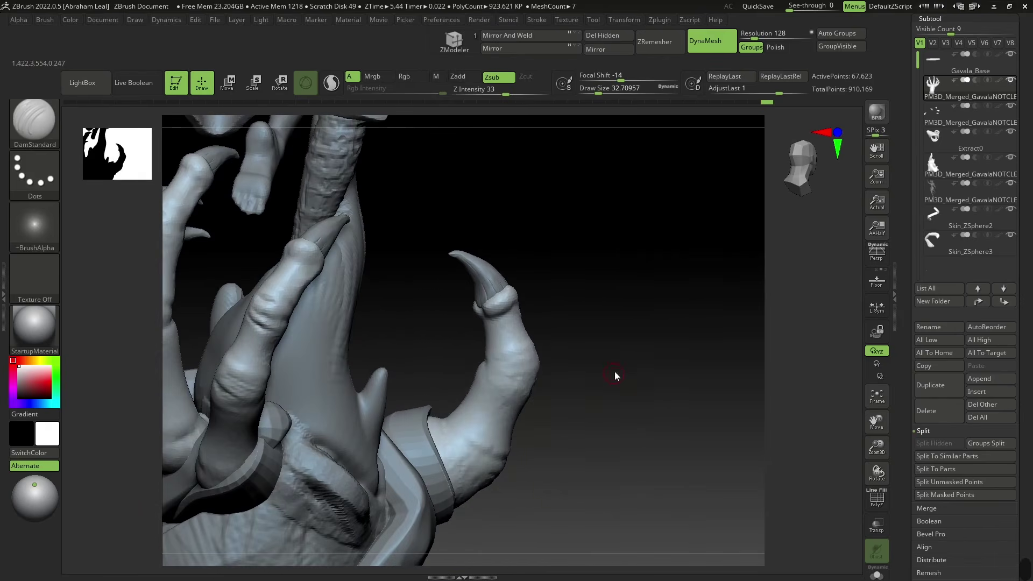
Step: Carve creases around the underside and side of the thumb's upper joint with the DamStandard brush
right_click_drag(467, 446, 467, 407)
left_click_drag(435, 380, 446, 410)
right_click_drag(466, 429, 487, 428)
left_click_drag(514, 414, 516, 389)
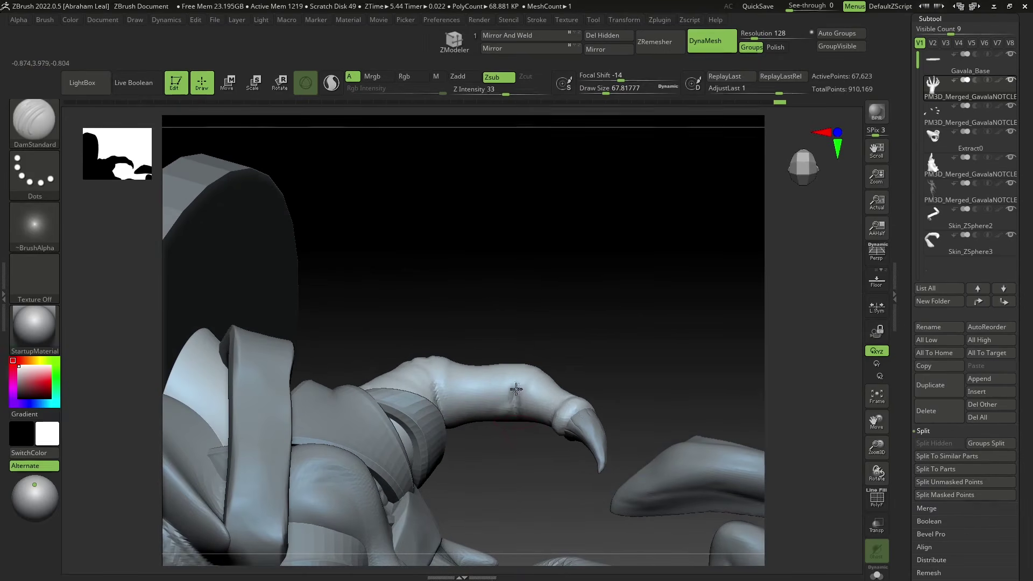
right_click_drag(516, 389, 511, 375)
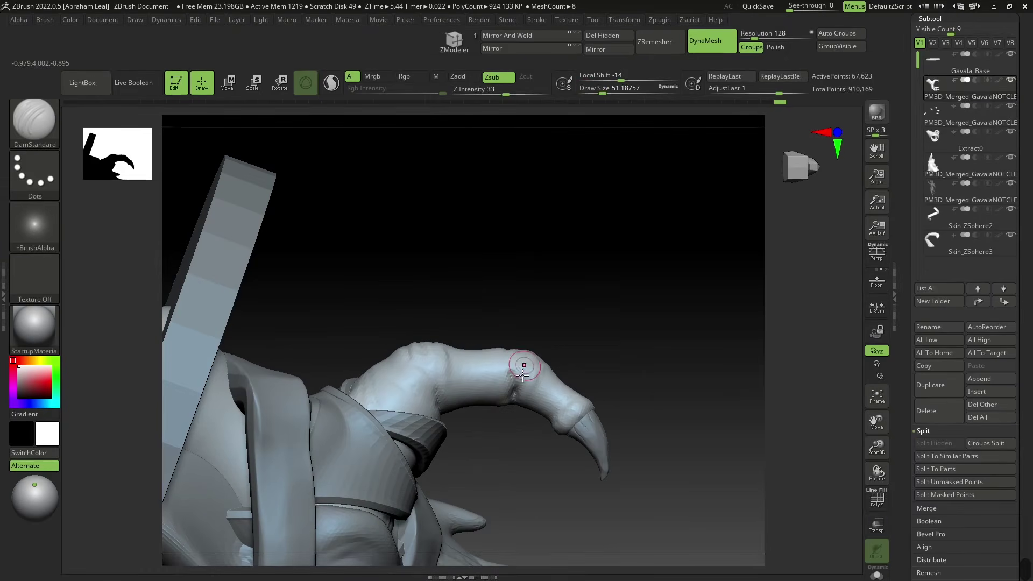
mouse_move(551, 354)
right_mouse_down()
mouse_move(551, 288)
mouse_move(535, 392)
right_mouse_up()
Step: Switch to the ClayBuildup brush and remesh the clawed hand with DynaMesh at resolution 440
key("b")
key("c")
key("b")
right_click(538, 372)
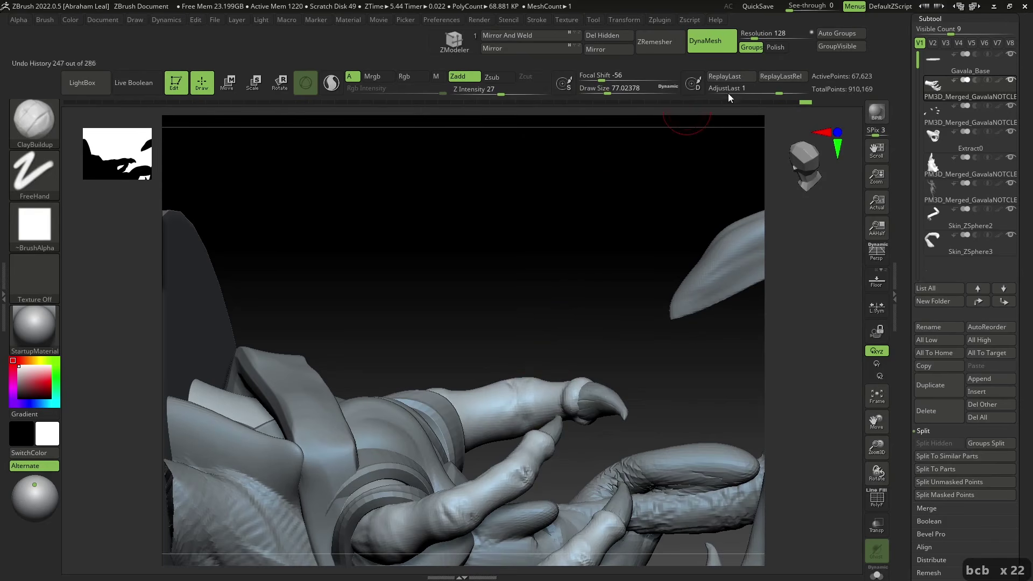
left_click(764, 37)
left_click_drag(581, 312, 578, 320, "ctrl")
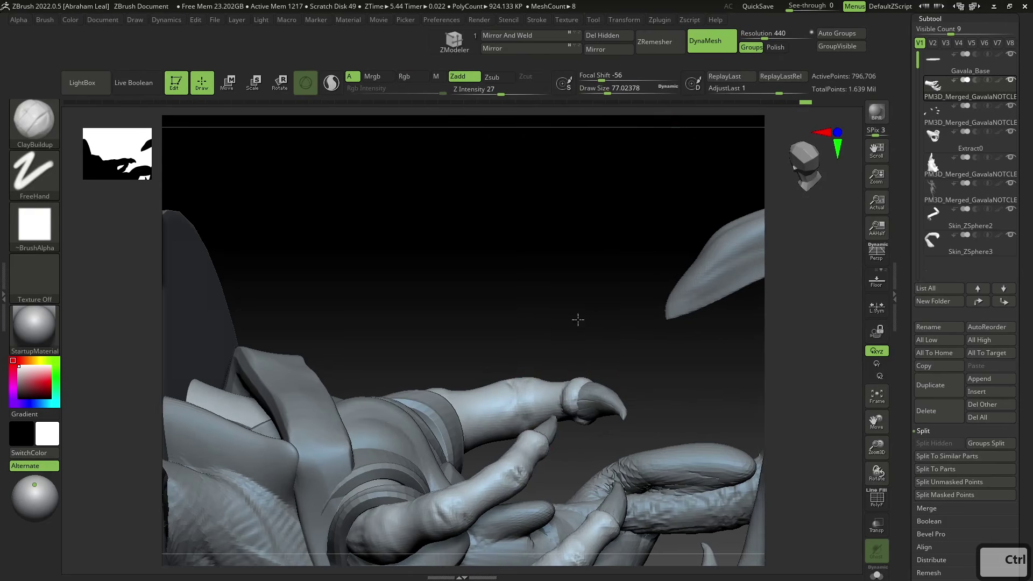
Step: Build up clay along the thumb's upper joint with ClayBuildup and review the whole statue from the front
right_click_drag(578, 319, 533, 387)
left_click_drag(527, 403, 534, 433)
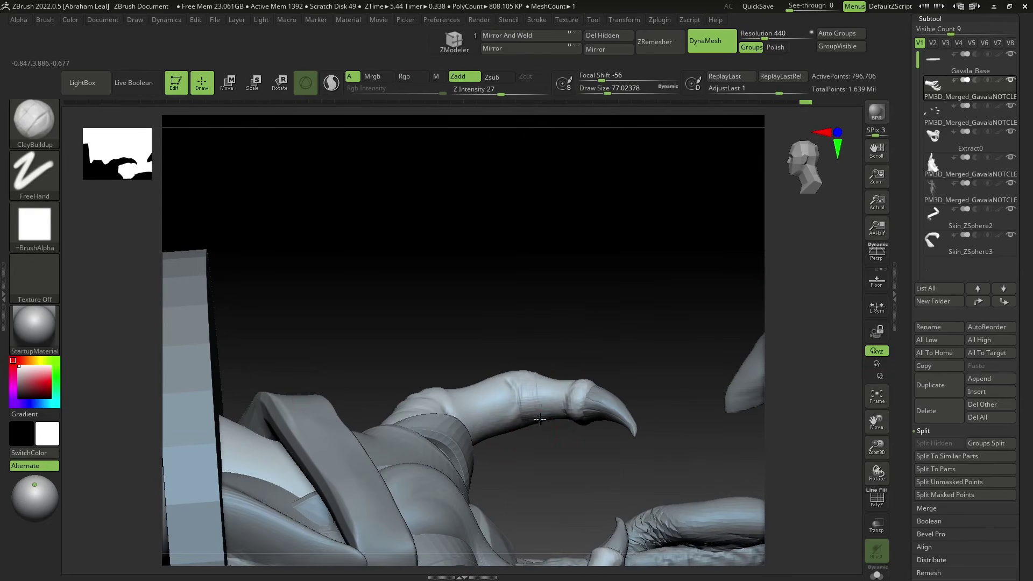
right_click_drag(587, 360, 594, 392)
mouse_move(605, 325)
right_mouse_down("alt")
mouse_move(653, 455)
mouse_move(647, 430)
mouse_move(635, 438)
mouse_move(637, 406)
mouse_move(585, 409)
mouse_move(537, 376)
mouse_move(678, 417)
mouse_move(650, 400)
mouse_move(680, 406)
mouse_move(644, 408)
mouse_move(634, 396)
mouse_move(701, 438)
mouse_move(738, 424)
mouse_move(691, 397)
mouse_move(749, 404)
mouse_move(666, 425)
mouse_move(703, 426)
right_mouse_up("alt")
mouse_move(667, 427)
left_mouse_down()
mouse_move(699, 431)
mouse_move(719, 399)
mouse_move(675, 434)
mouse_move(679, 455)
mouse_move(662, 450)
mouse_move(681, 468)
mouse_move(644, 470)
mouse_move(734, 468)
mouse_move(709, 459)
left_mouse_up()
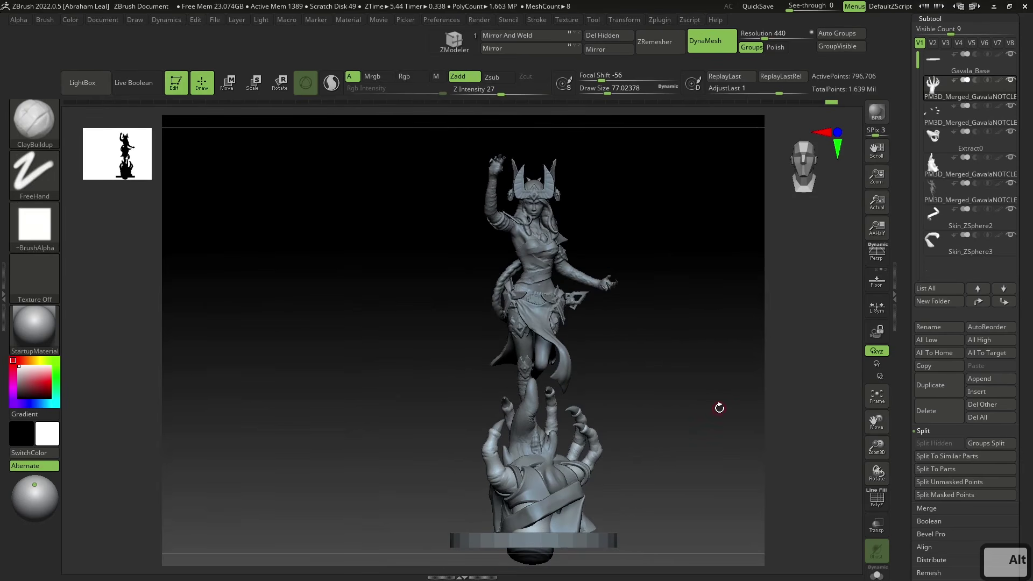